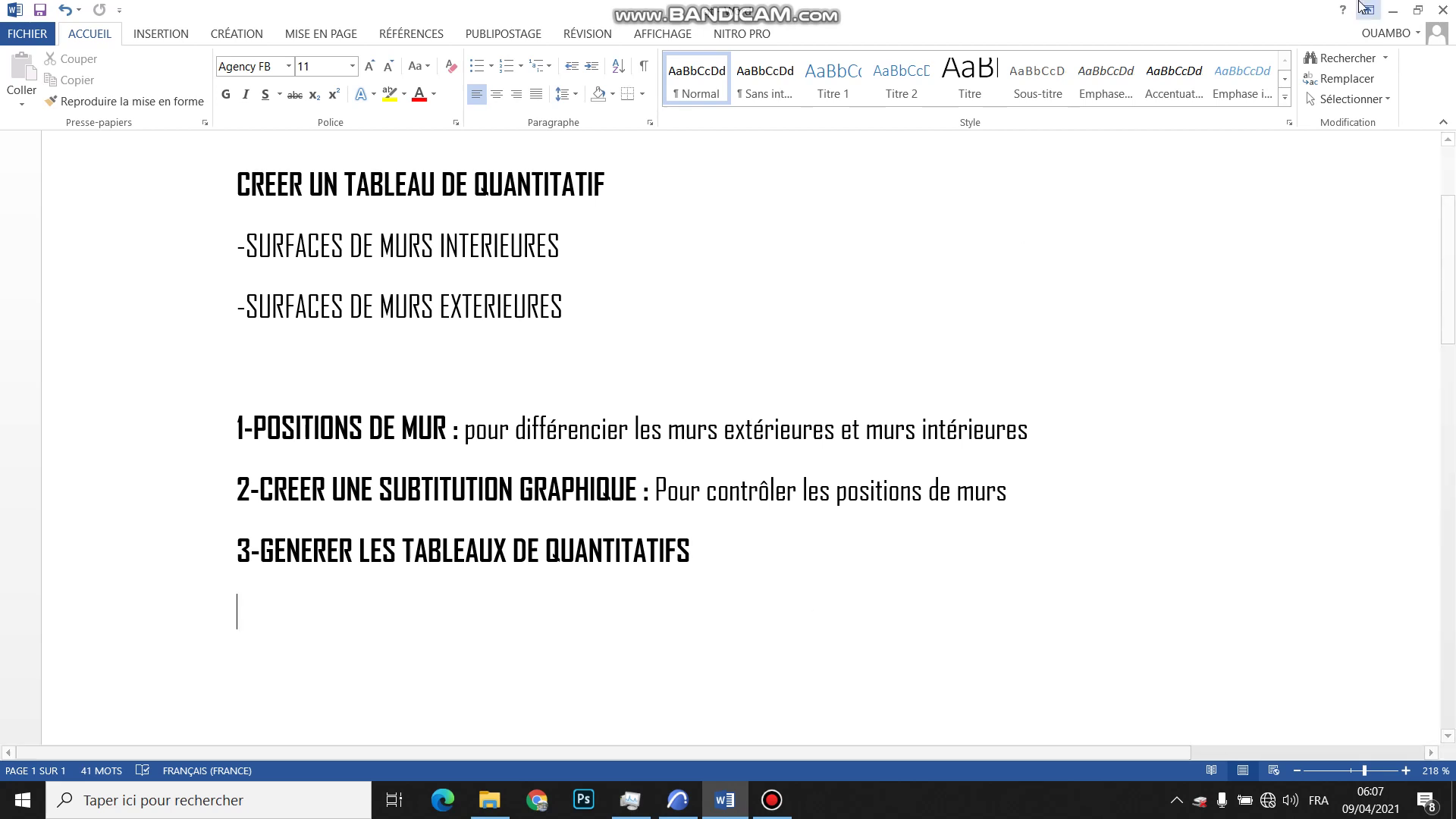
# Switch from Word to ARCHICAD and show the 0. PLAN DE DISTRIBUTION view.
pyautogui.click(1392, 11)
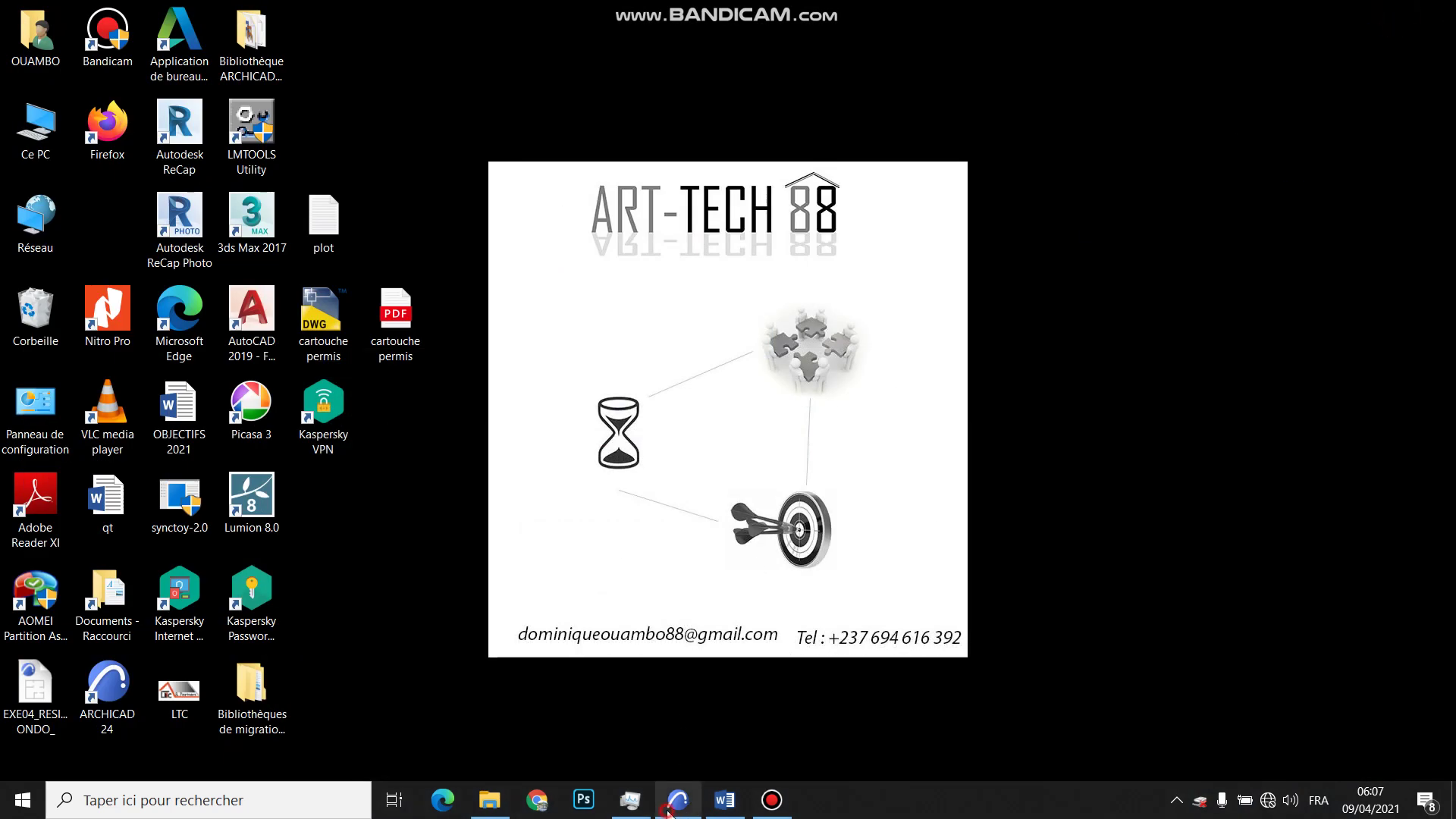
pyautogui.click(669, 808)
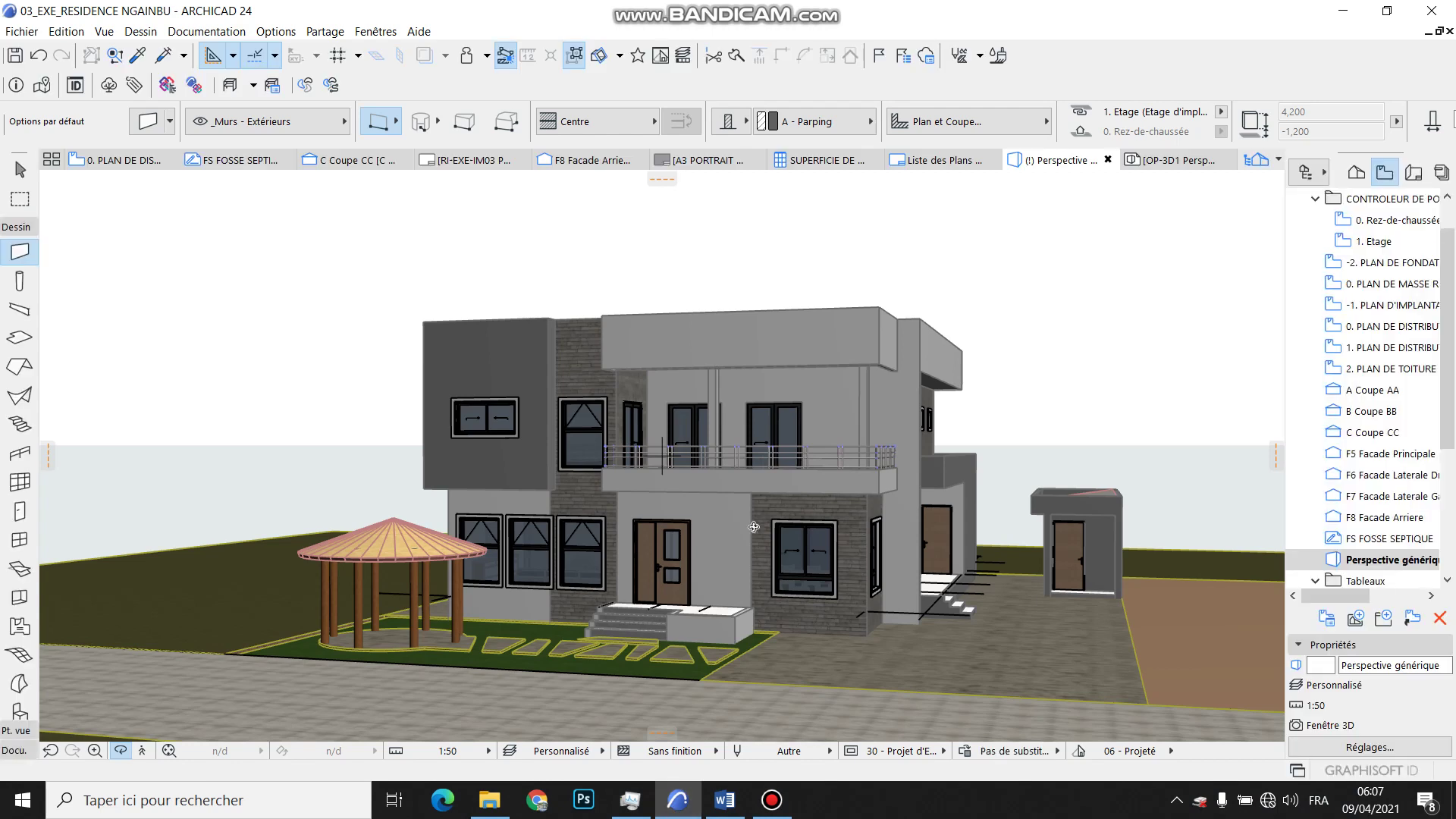
pyautogui.click(110, 160)
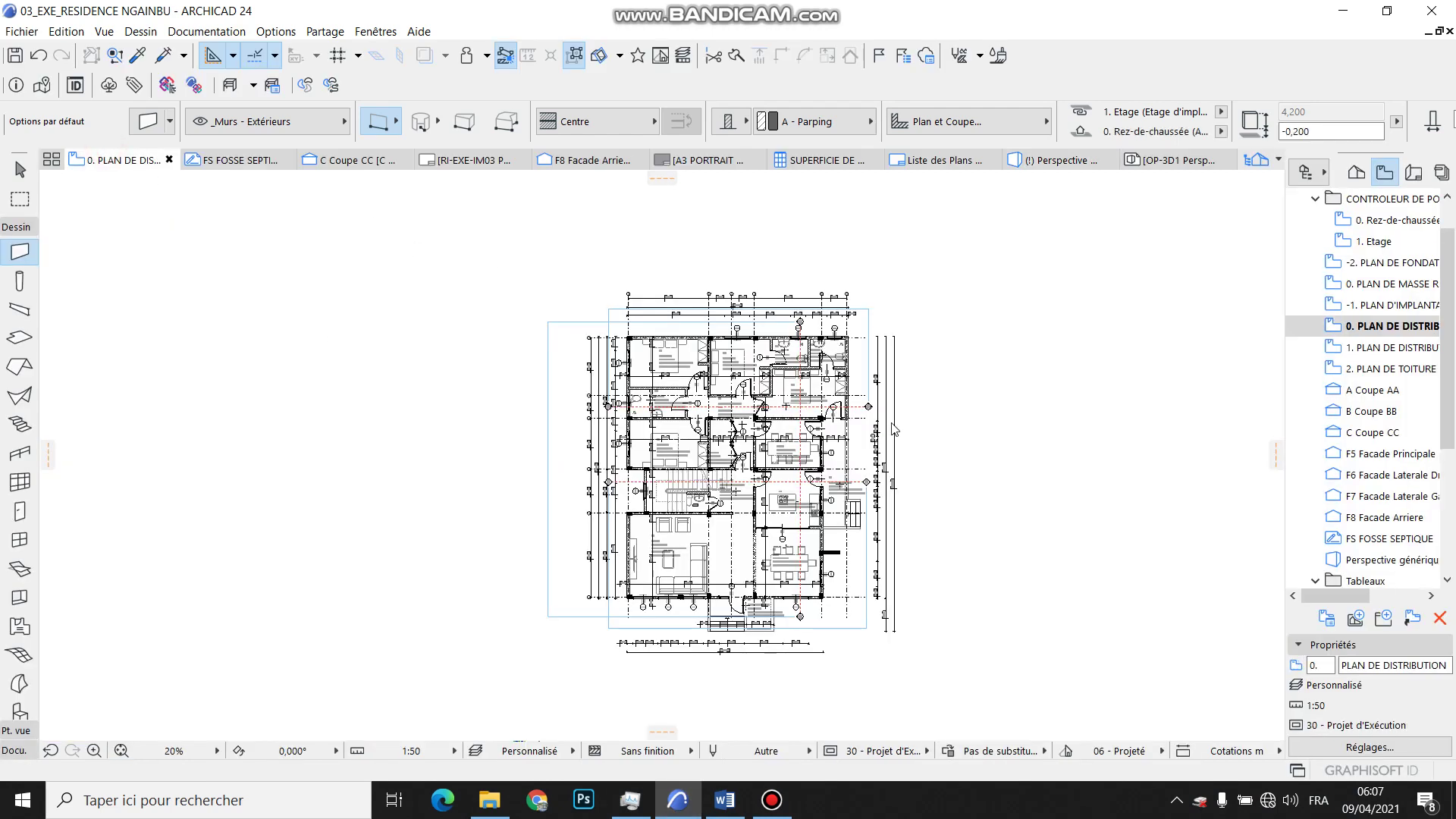
pyautogui.scroll(1, 848, 461)
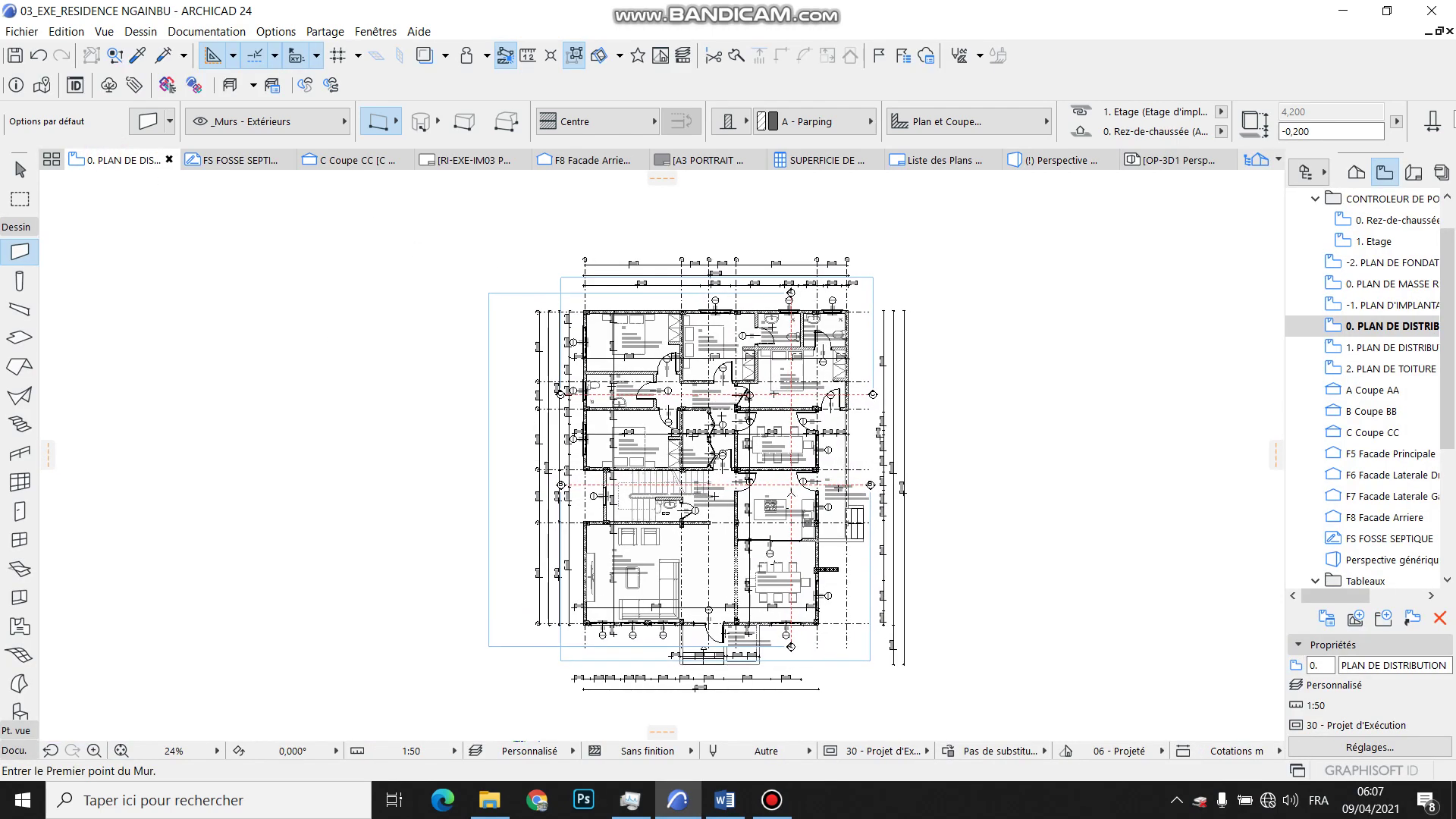
pyautogui.scroll(1, 769, 475)
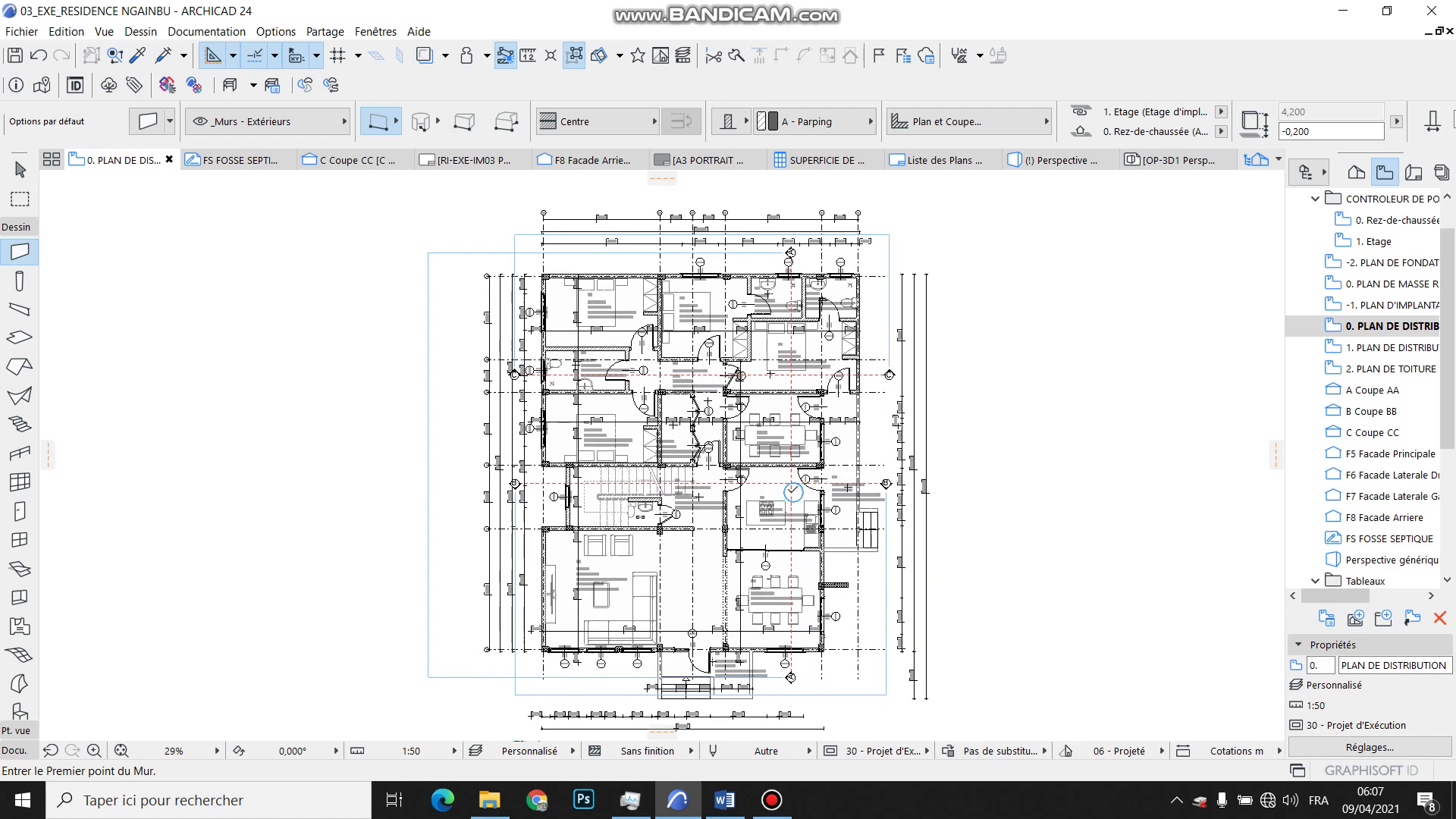
pyautogui.click(725, 804)
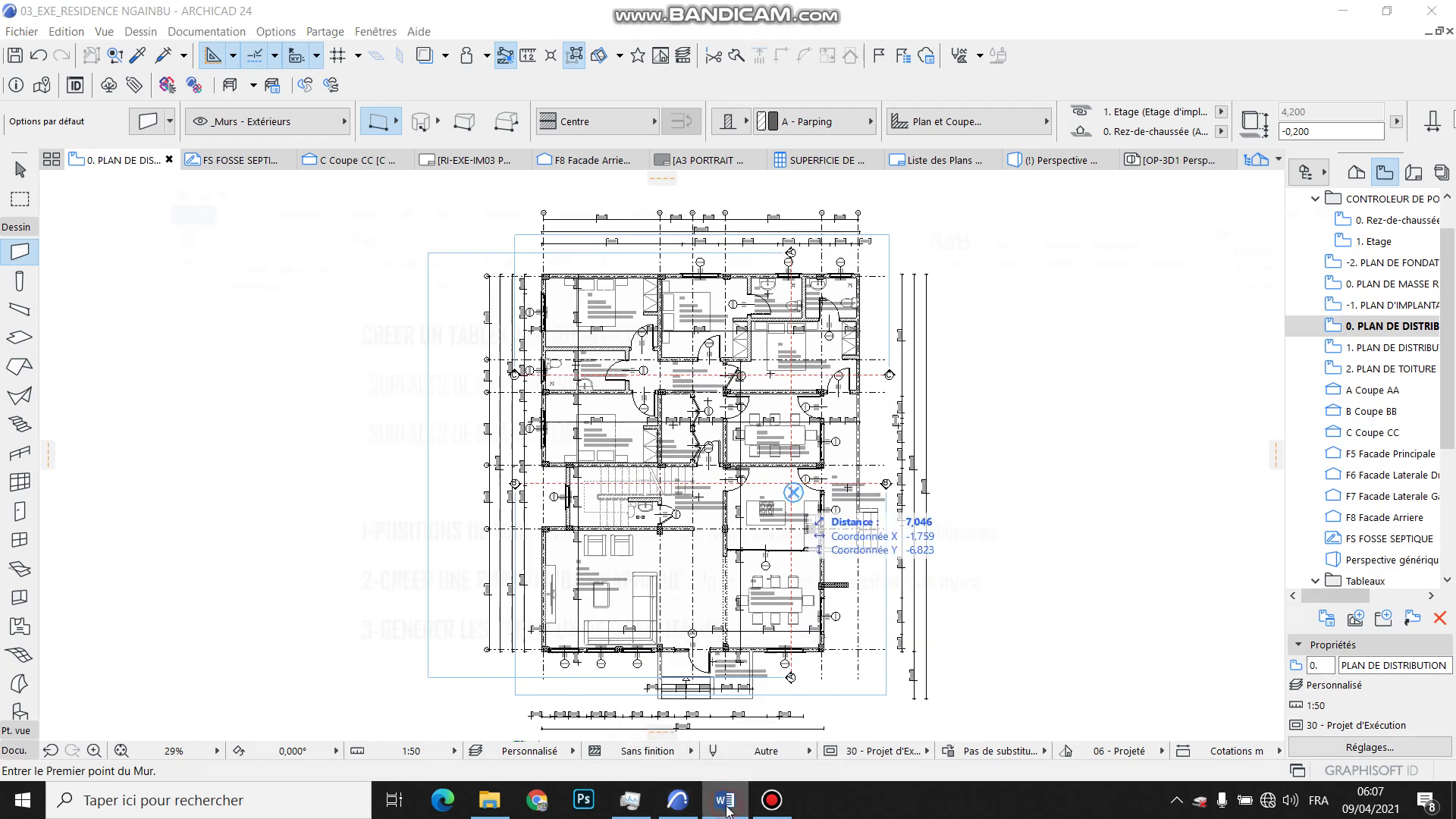
pyautogui.click(725, 805)
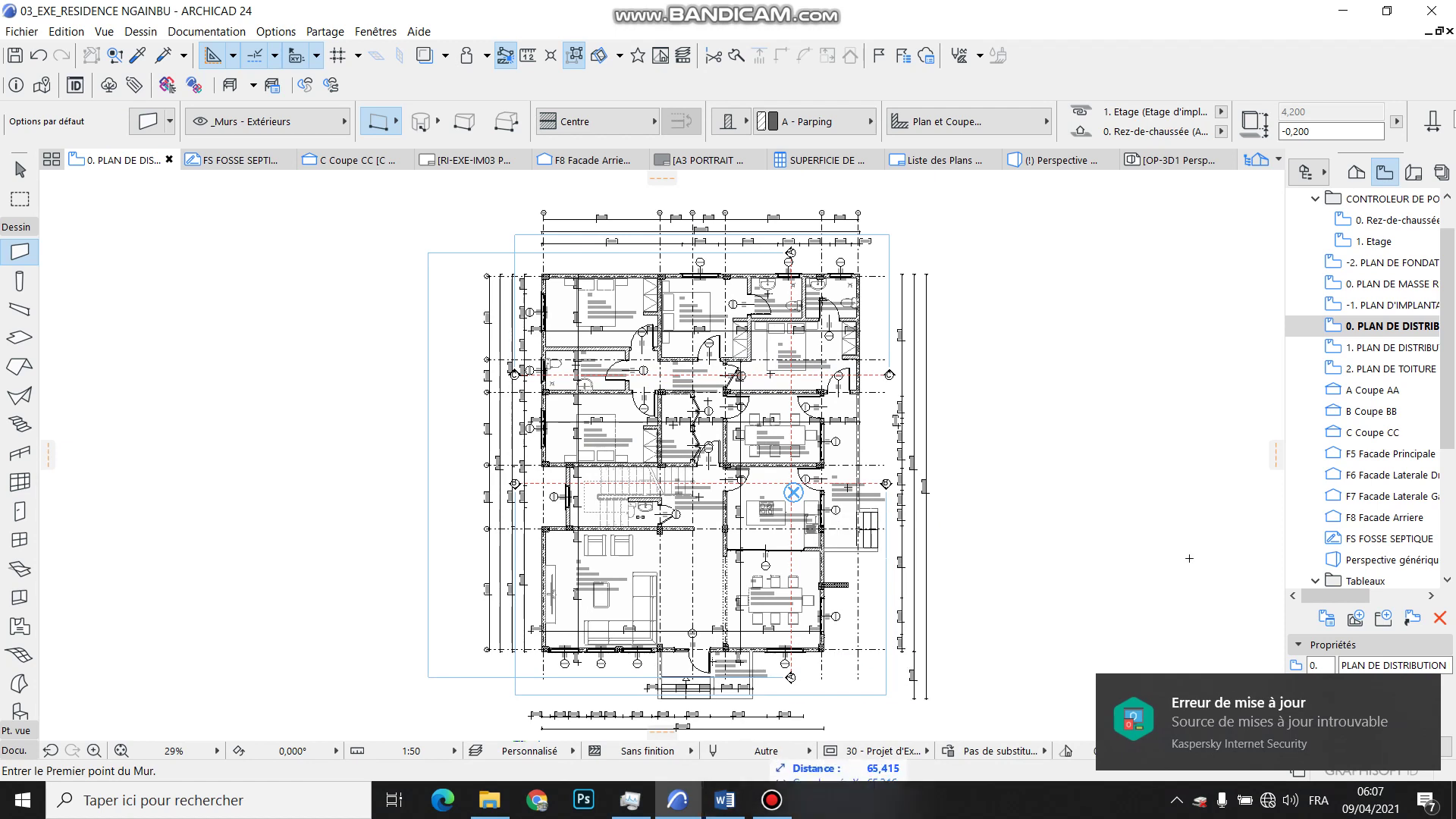
pyautogui.click(1422, 690)
# Hide the layers of the dimensions, sanitary fixtures, room zones and furniture, using samples around rooms 07 and 08 of the plan.
pyautogui.scroll(3, 811, 220)
pyautogui.click(823, 208)
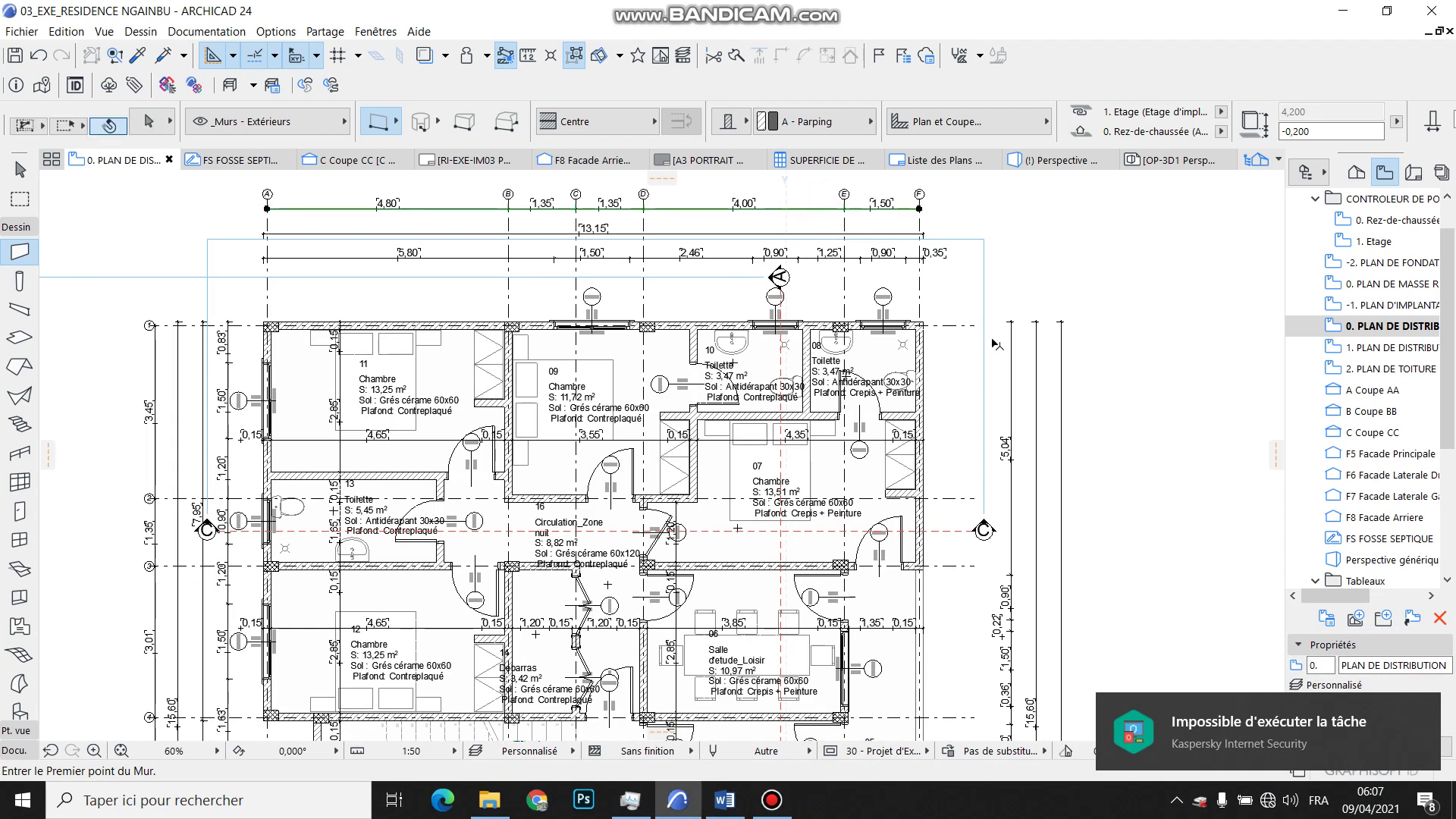
pyautogui.keyDown('shift'); pyautogui.click(1011, 353); pyautogui.keyUp('shift')
pyautogui.scroll(3, 811, 336)
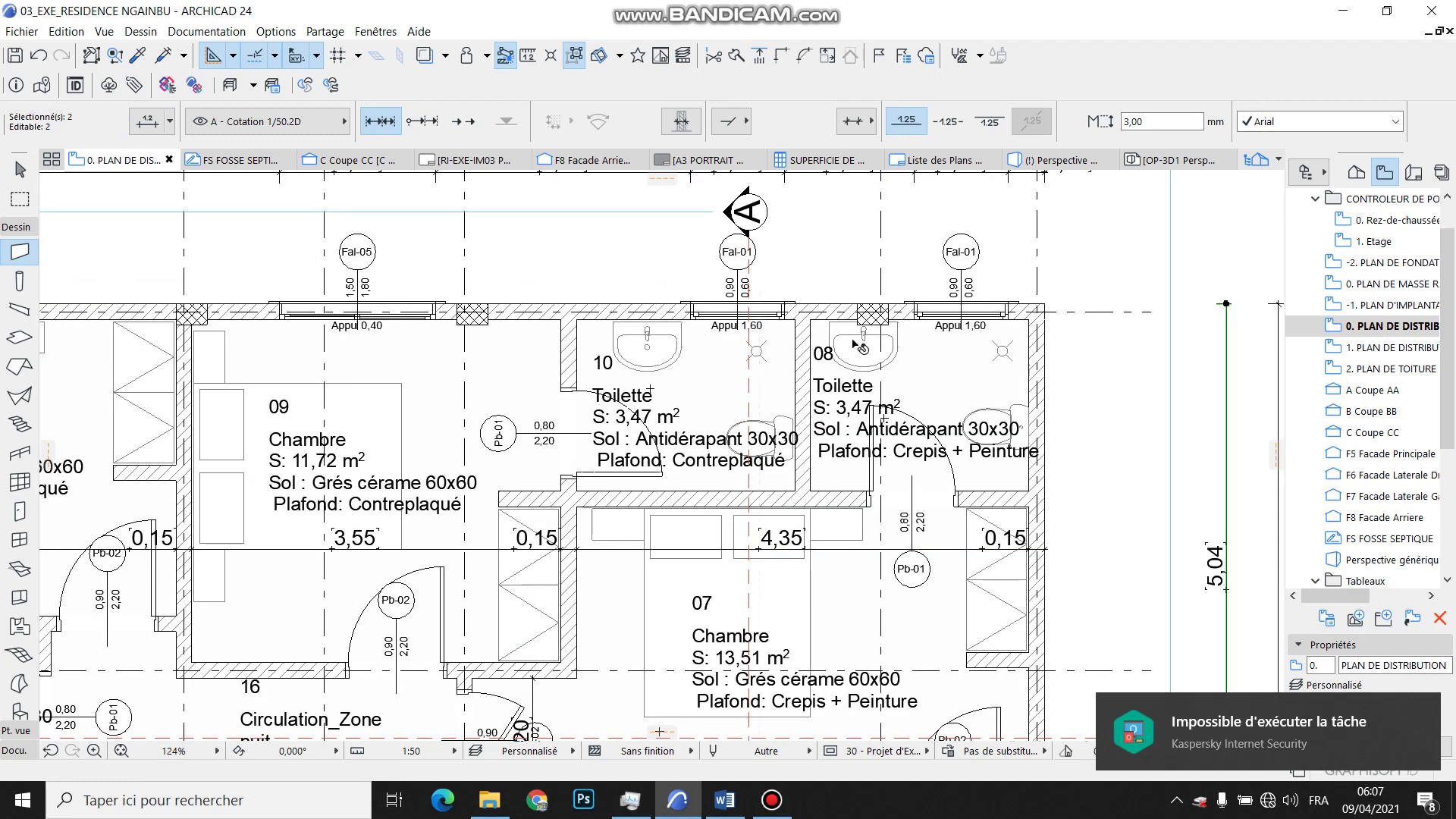
pyautogui.click(835, 336)
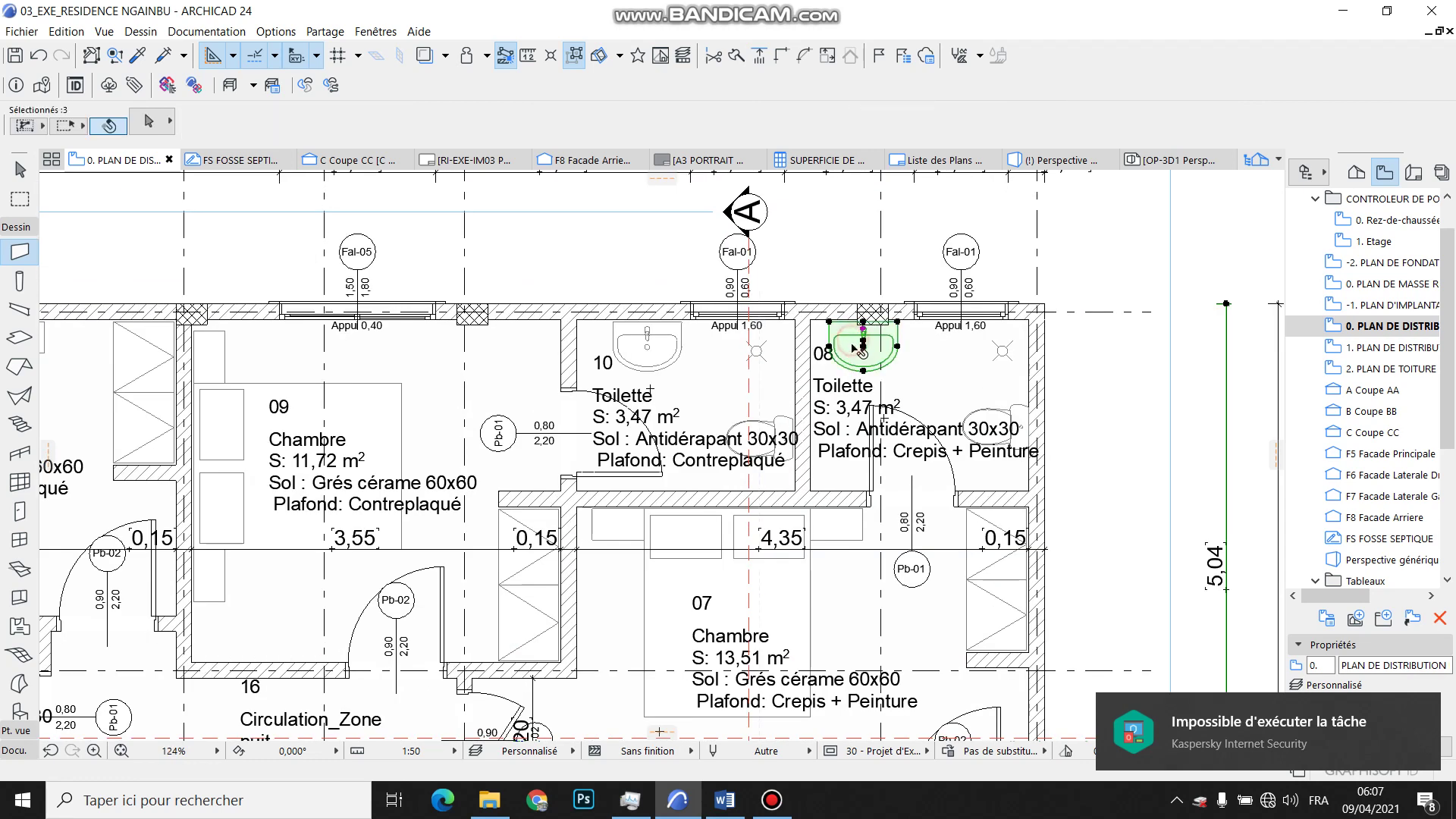
pyautogui.keyDown('shift'); pyautogui.click(955, 355); pyautogui.keyUp('shift')
pyautogui.scroll(-5, 665, 348)
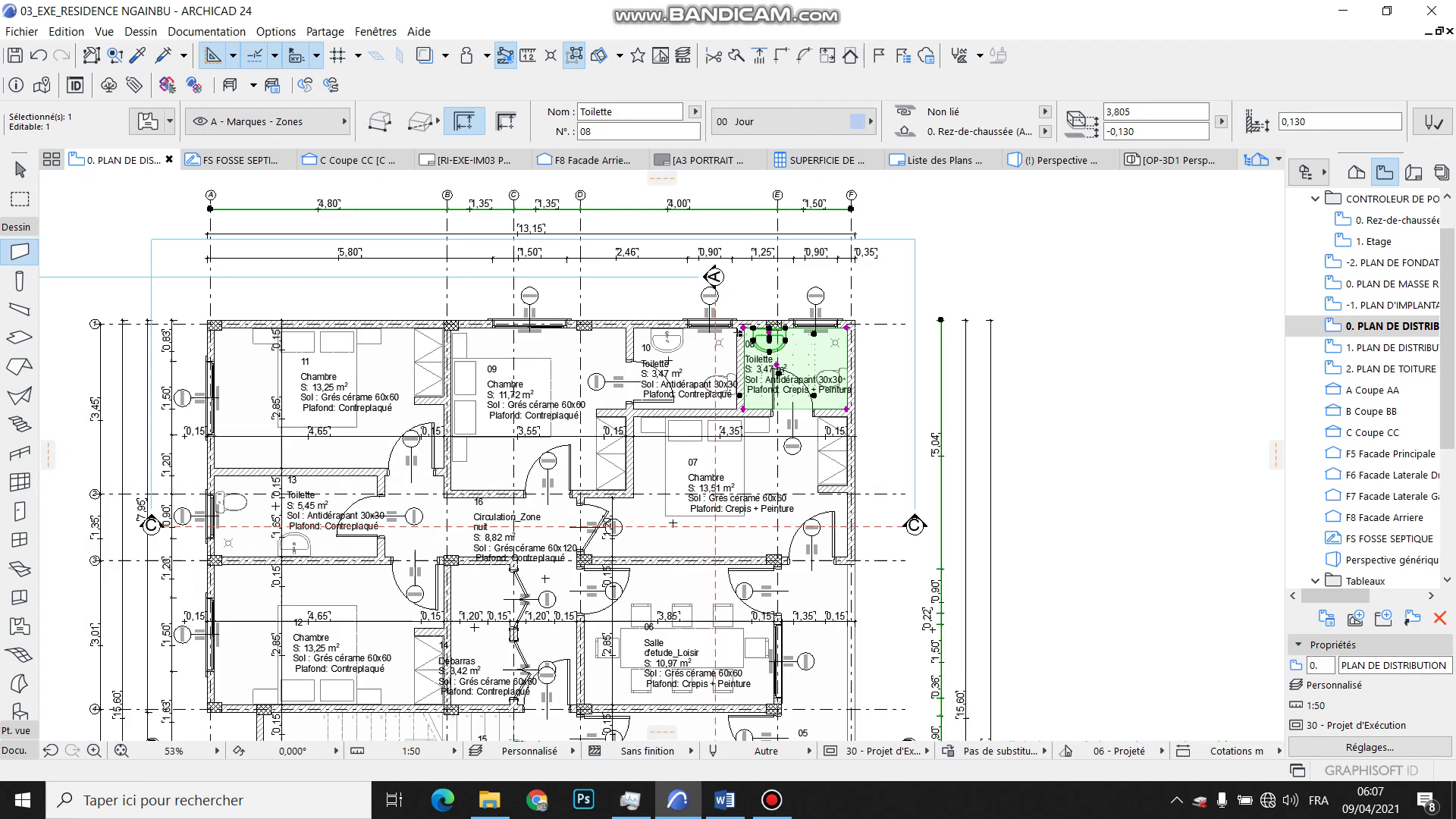
pyautogui.keyDown('shift'); pyautogui.click(686, 425); pyautogui.keyUp('shift')
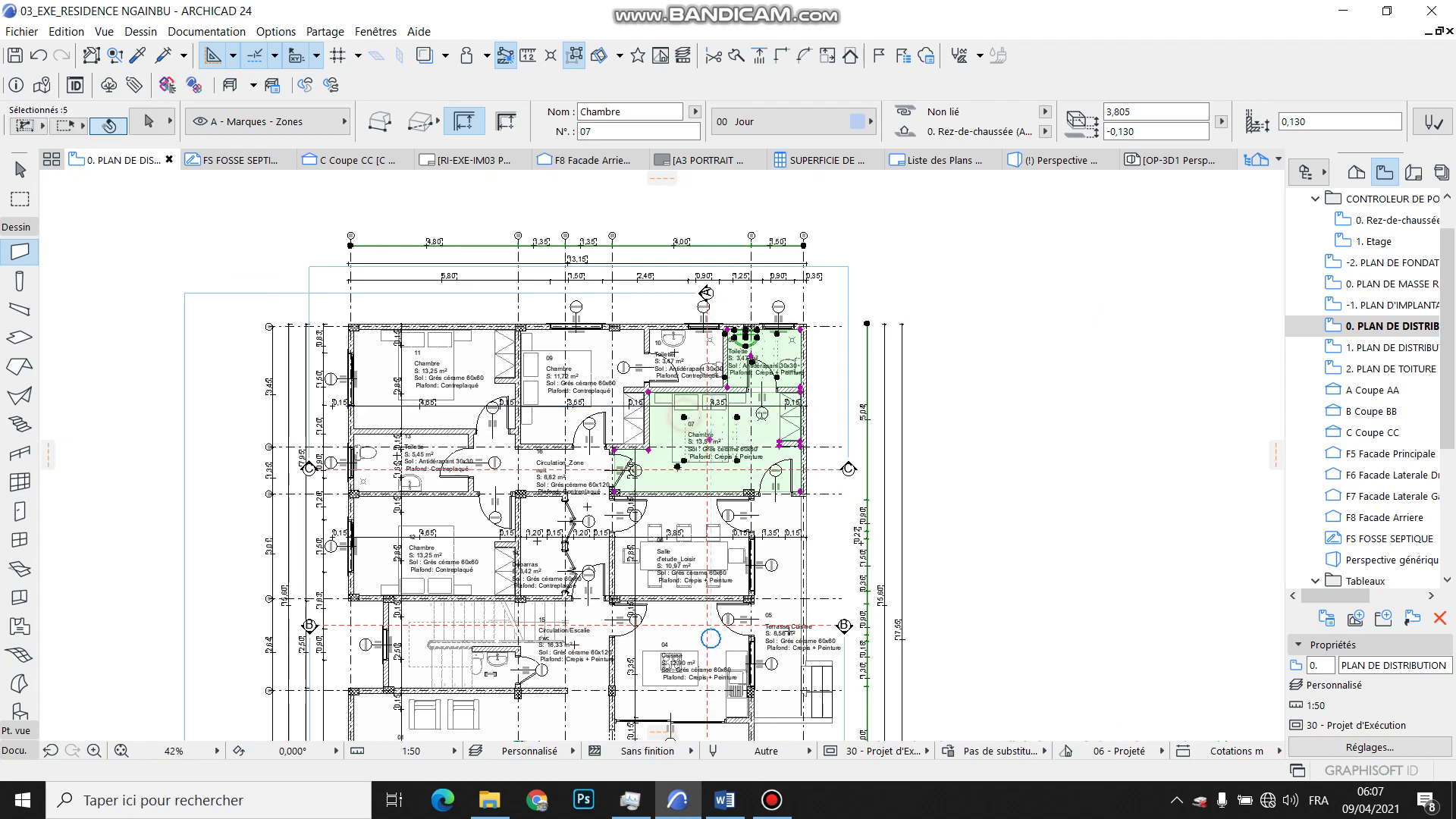
pyautogui.click(677, 465)
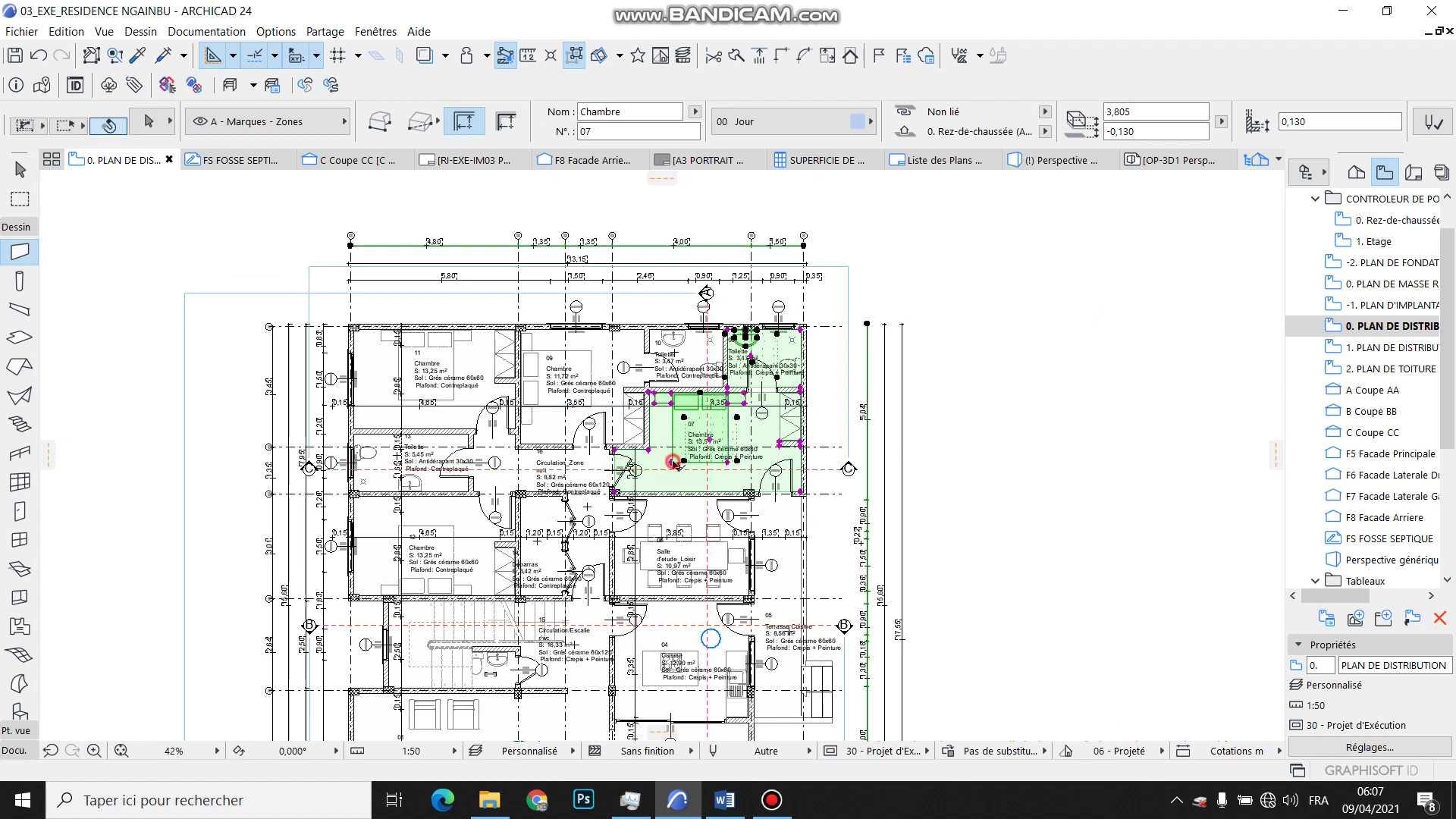
pyautogui.rightClick(990, 356)
pyautogui.moveTo(1062, 520)
pyautogui.click(948, 546)
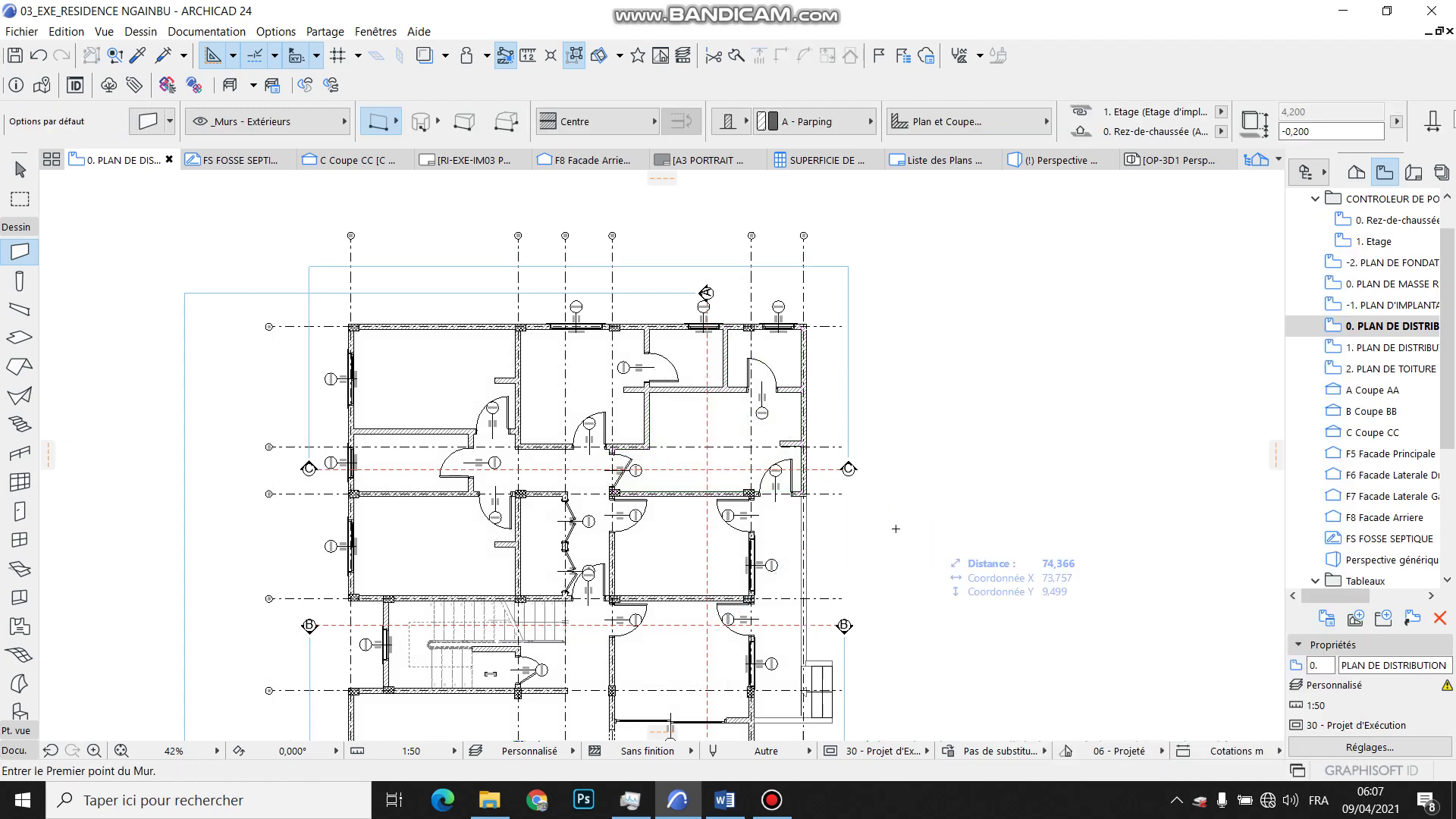
# Hide the layer of the section markers, using the Coupe CC line.
pyautogui.keyDown('shift'); pyautogui.click(811, 470); pyautogui.keyUp('shift')
pyautogui.rightClick(931, 459)
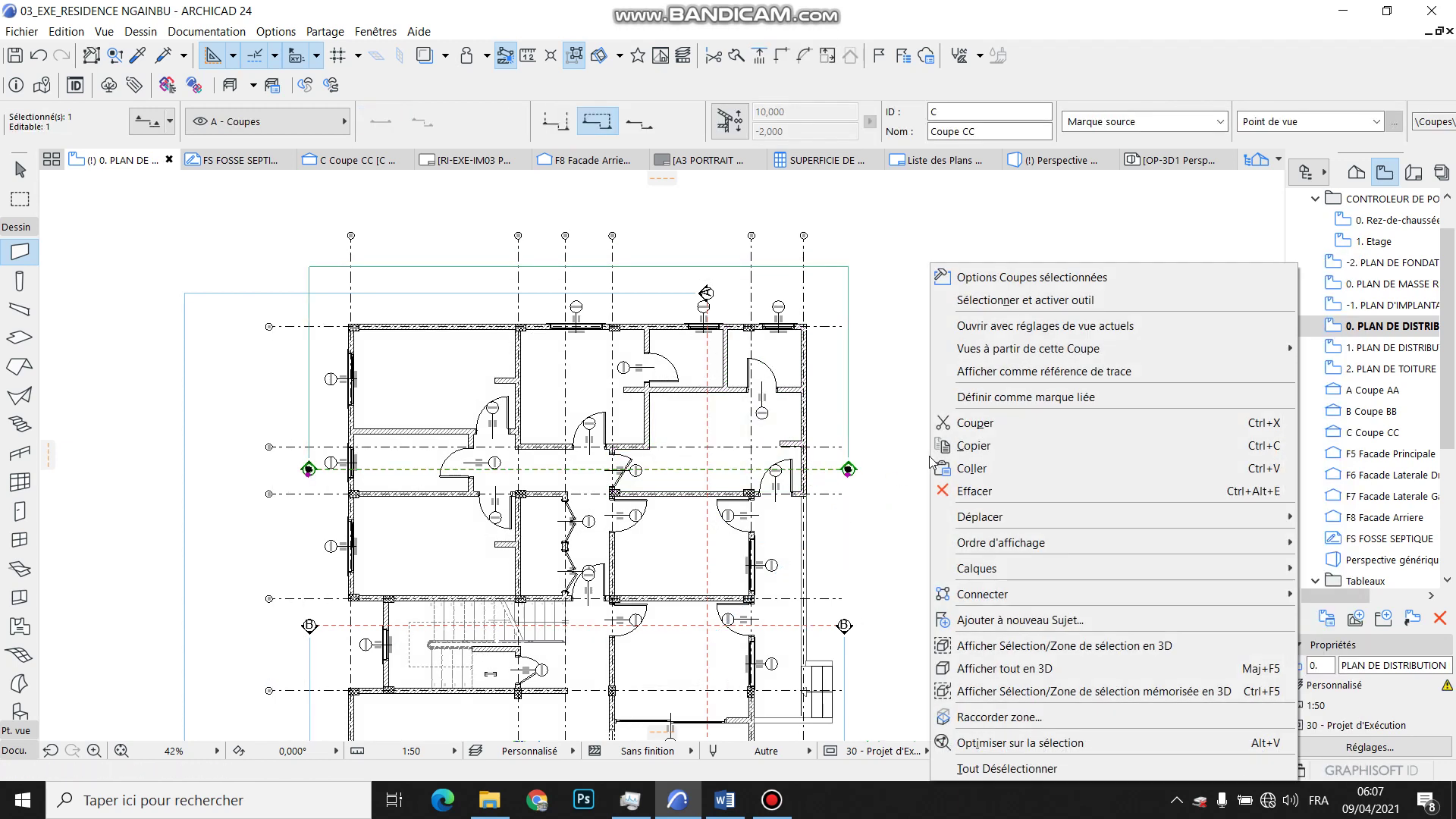
pyautogui.moveTo(996, 568)
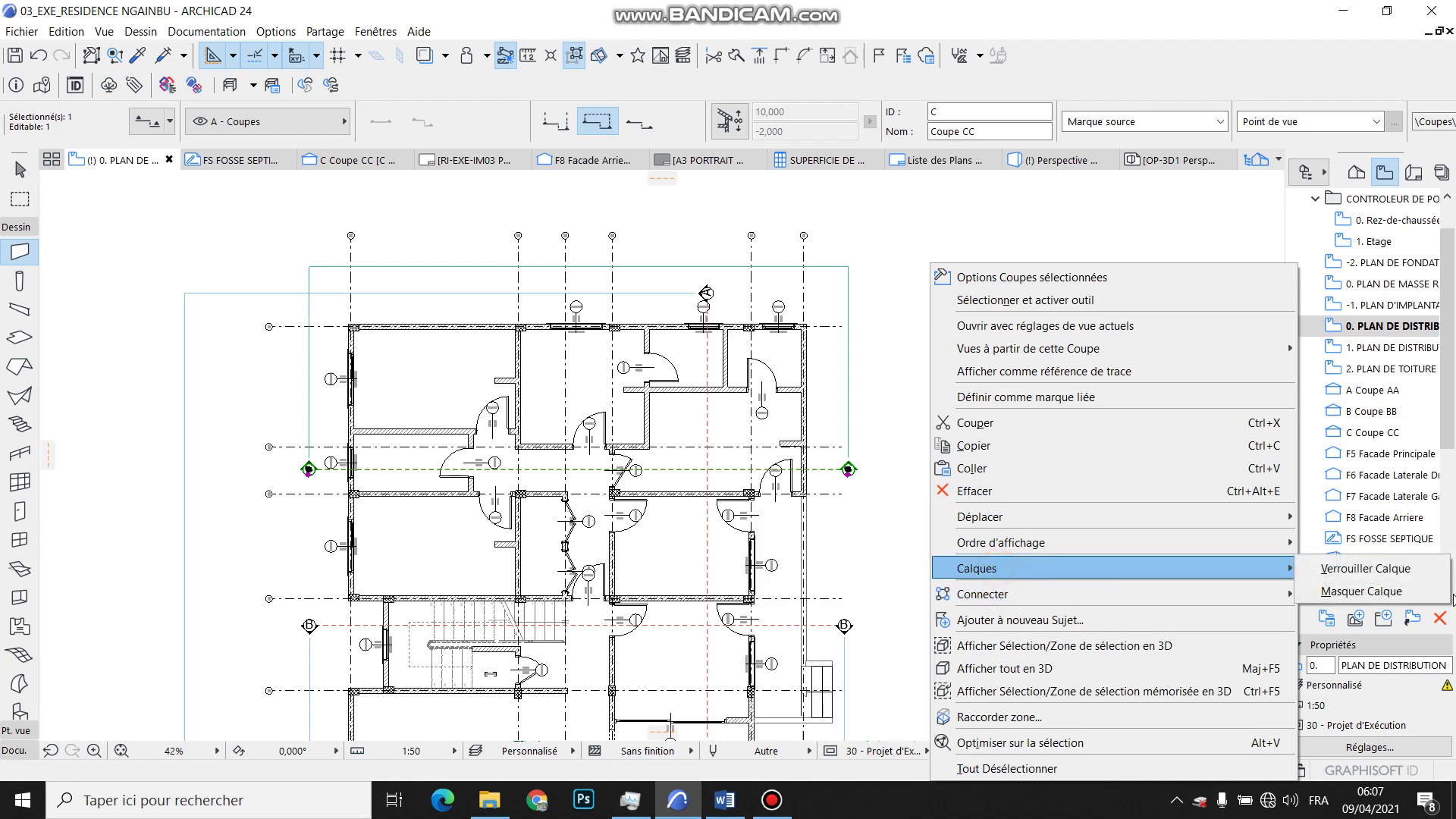
pyautogui.click(1351, 592)
# Set the plan's model view options to 51 - Coordination.
pyautogui.moveTo(933, 521); pyautogui.dragTo(1005, 420, button='middle')
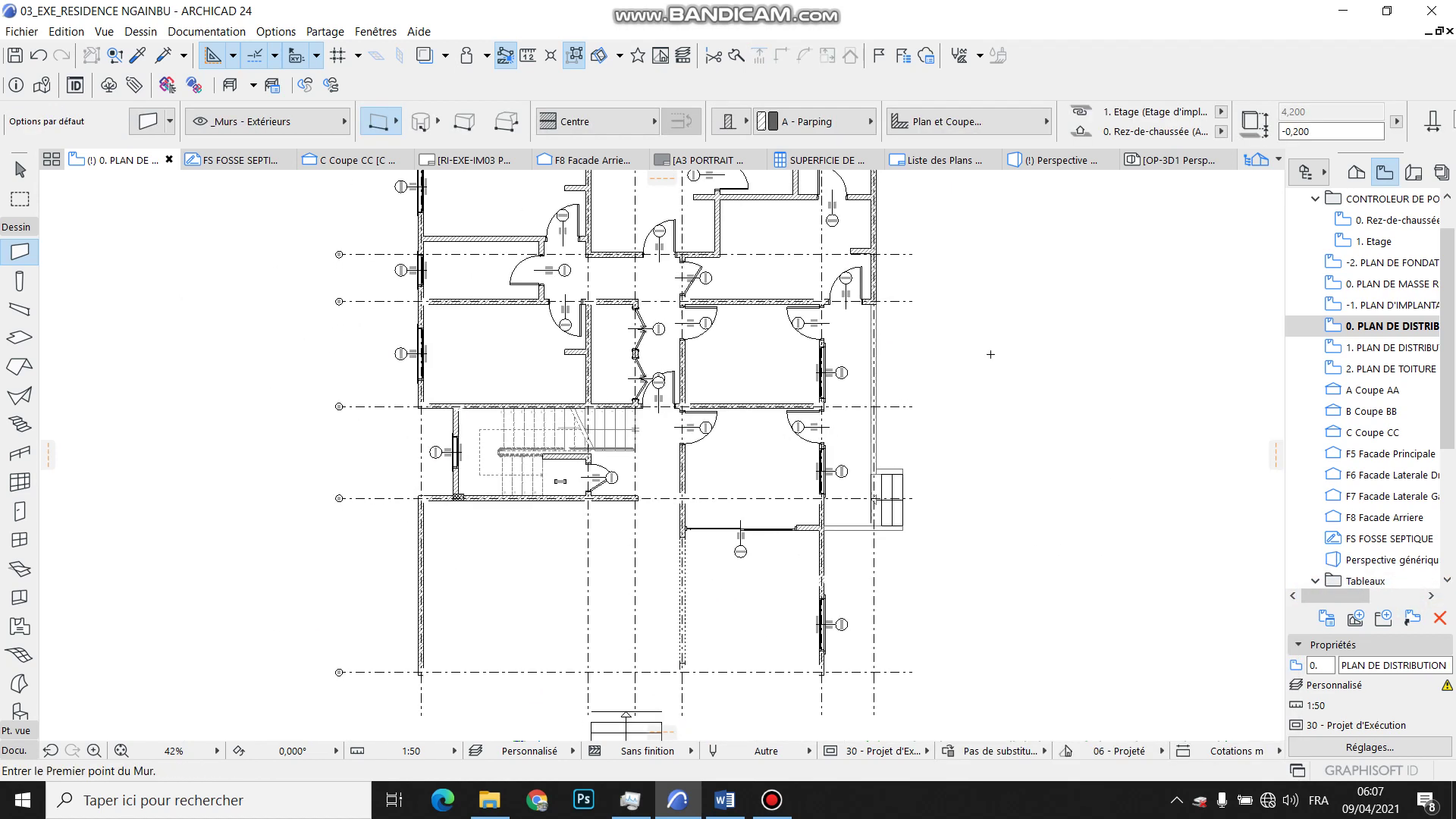
pyautogui.click(916, 751)
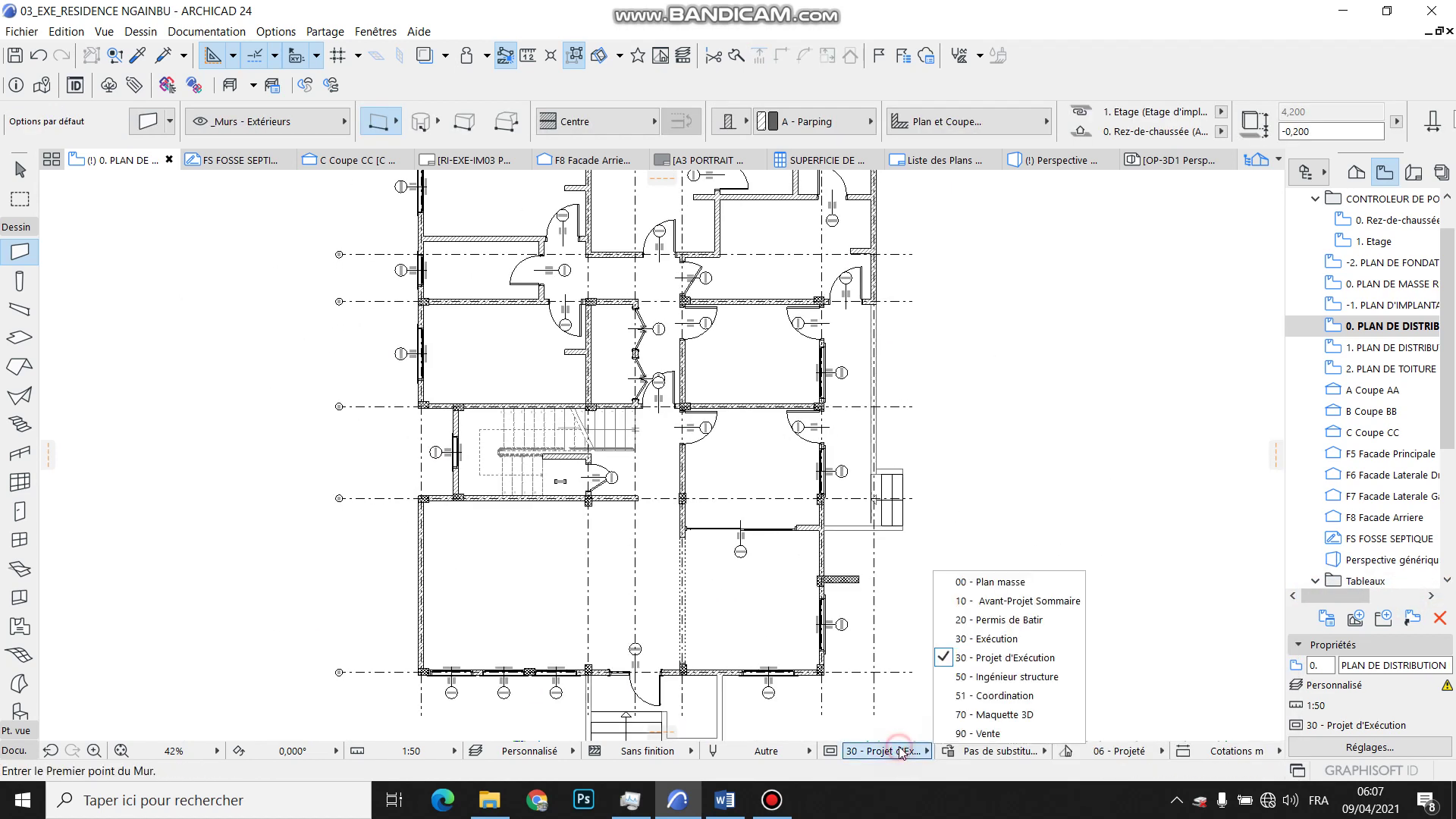
pyautogui.click(994, 697)
pyautogui.scroll(-3, 806, 597)
pyautogui.scroll(2, 489, 623)
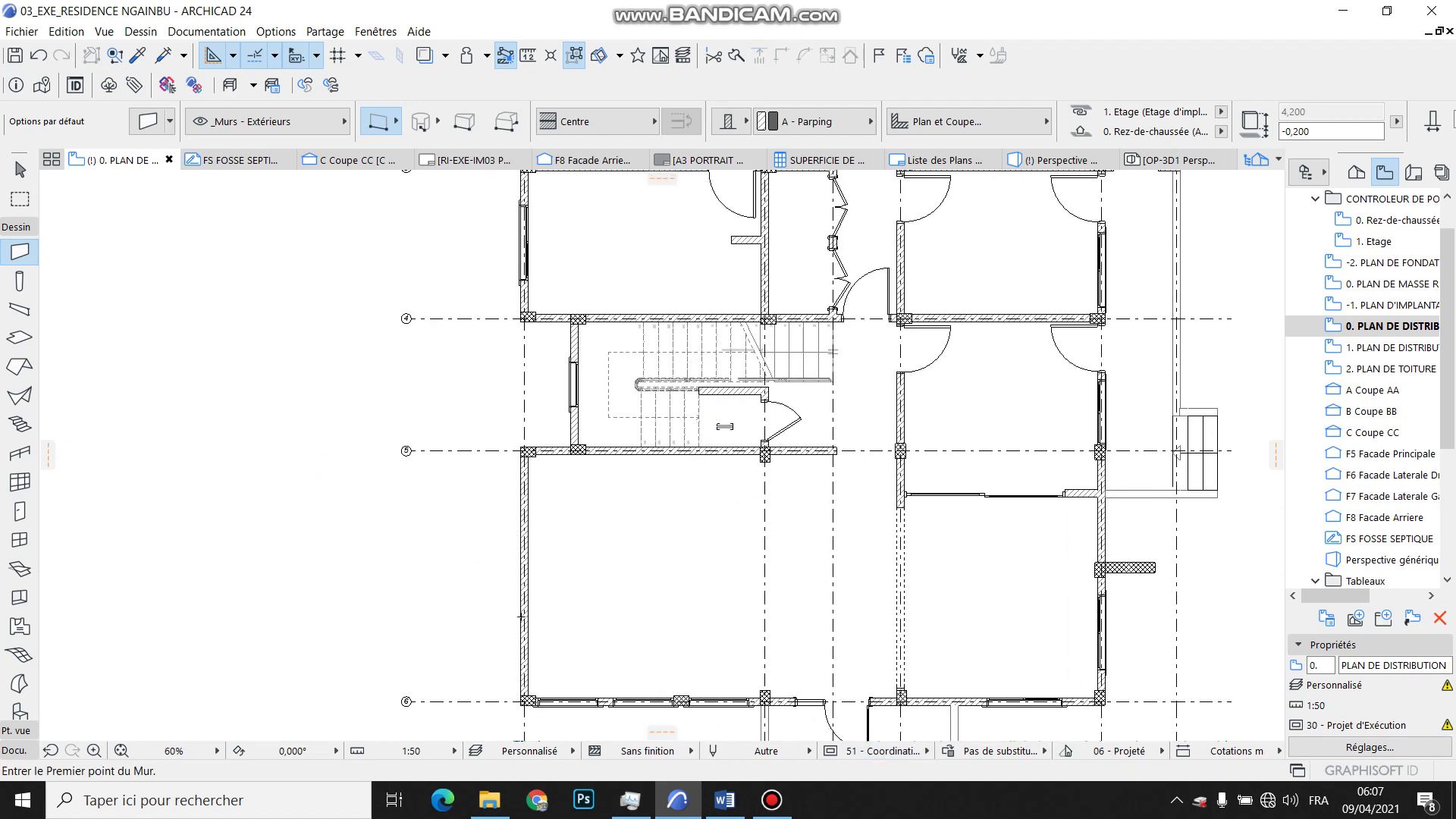
# Examine the Position options in the settings of the exterior wall beside the large front room, leaving them as they are.
pyautogui.keyDown('shift'); pyautogui.click(510, 626); pyautogui.keyUp('shift')
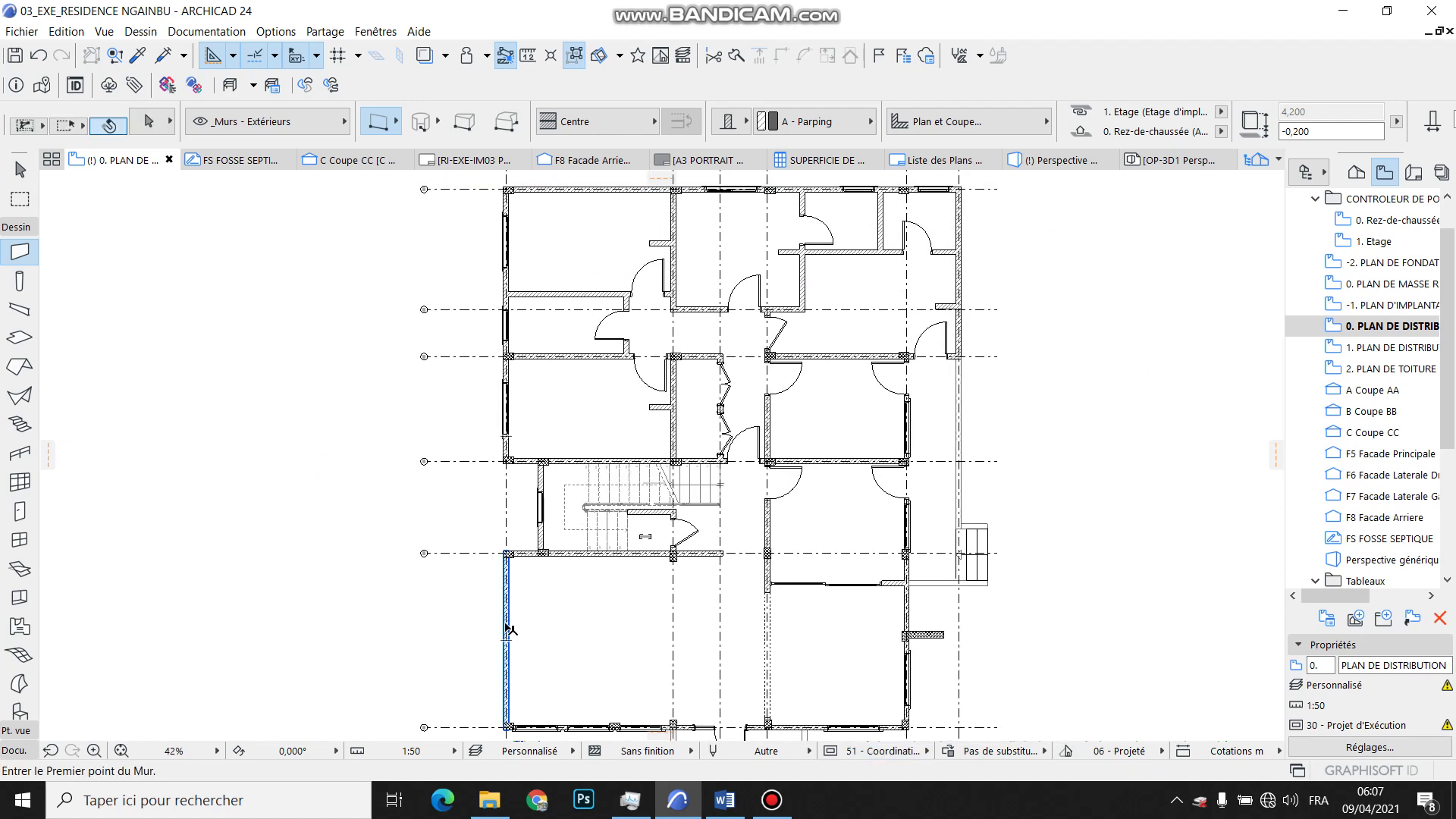
pyautogui.click(147, 121)
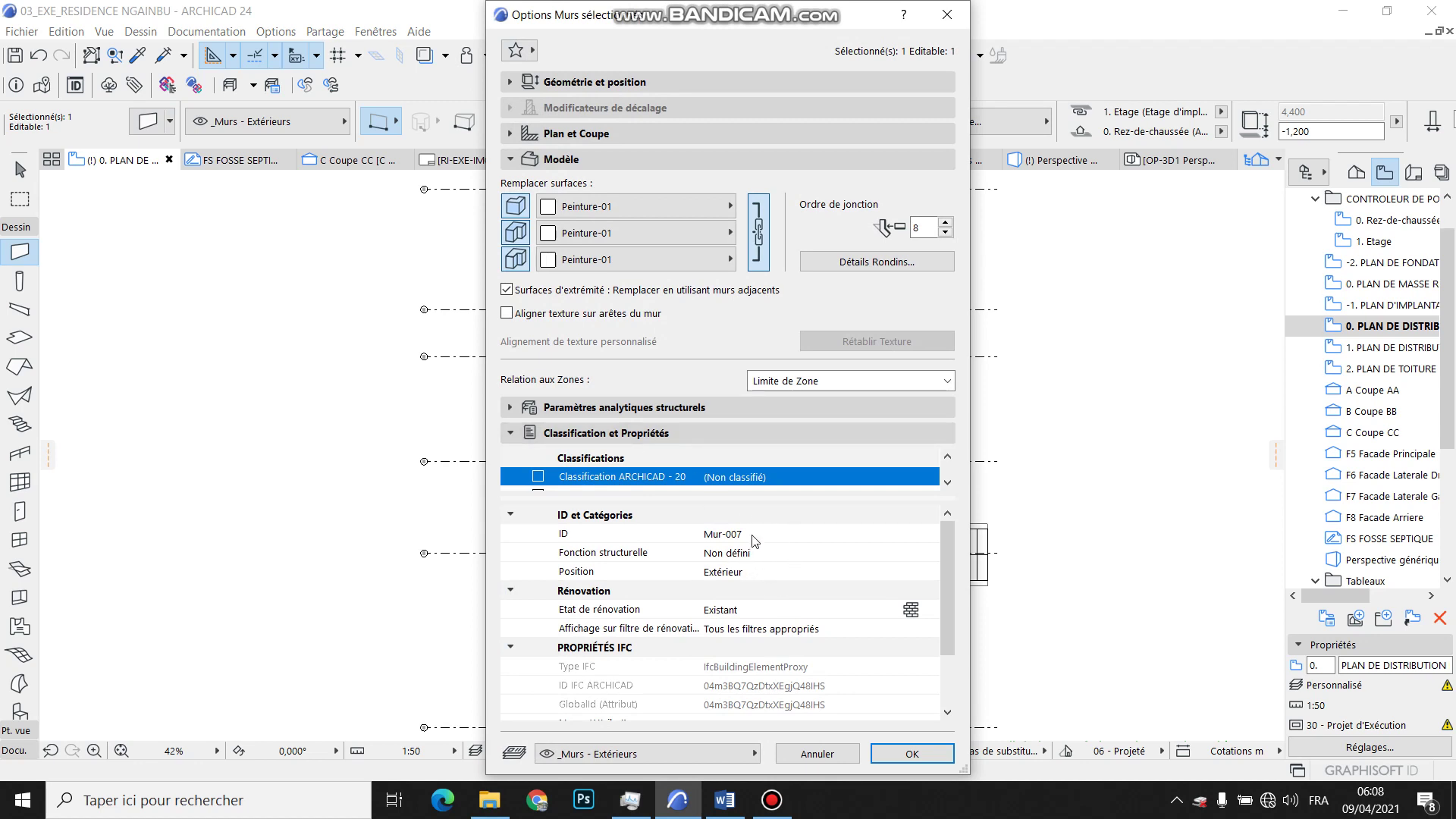
pyautogui.click(764, 572)
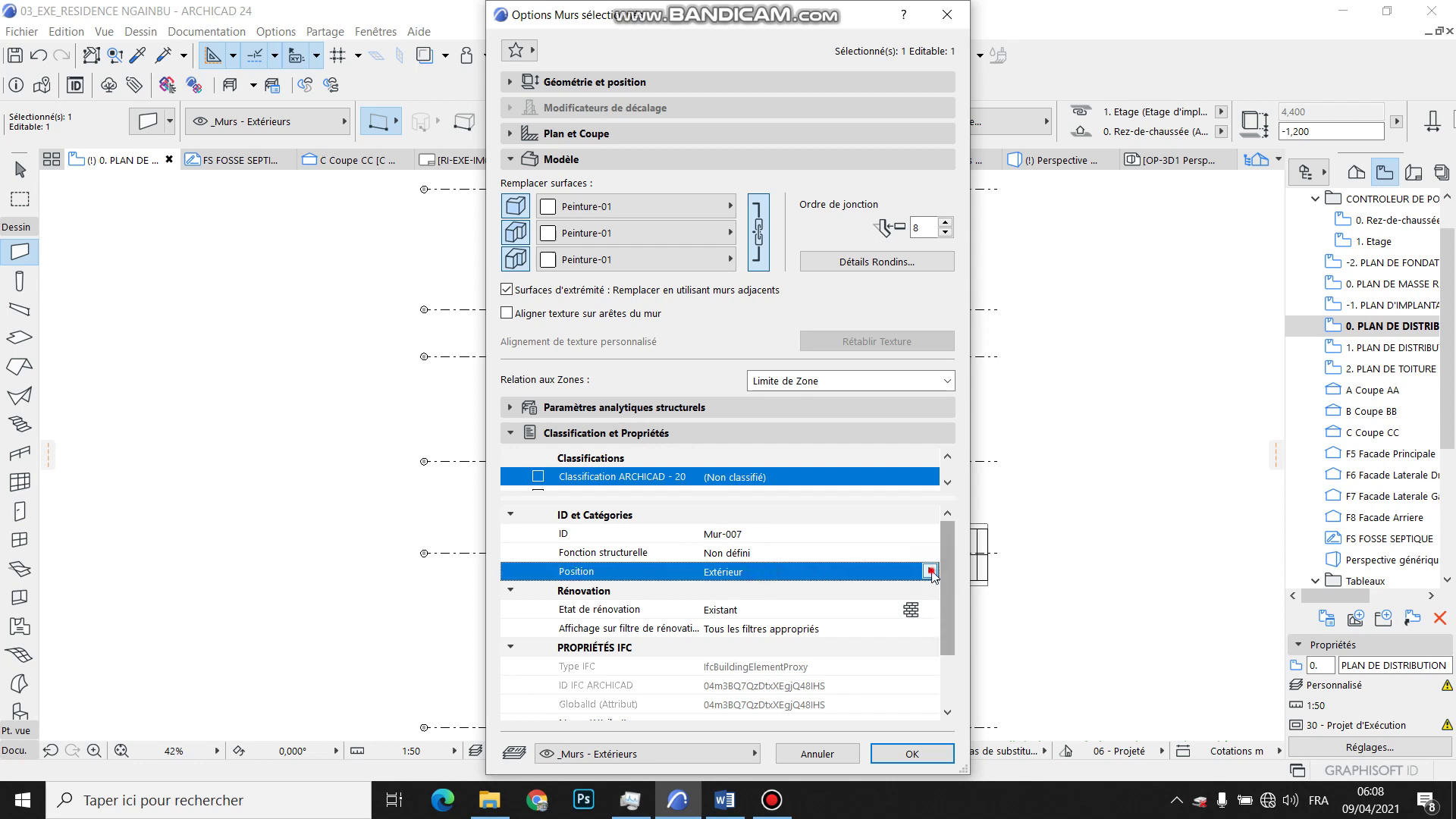
pyautogui.click(930, 572)
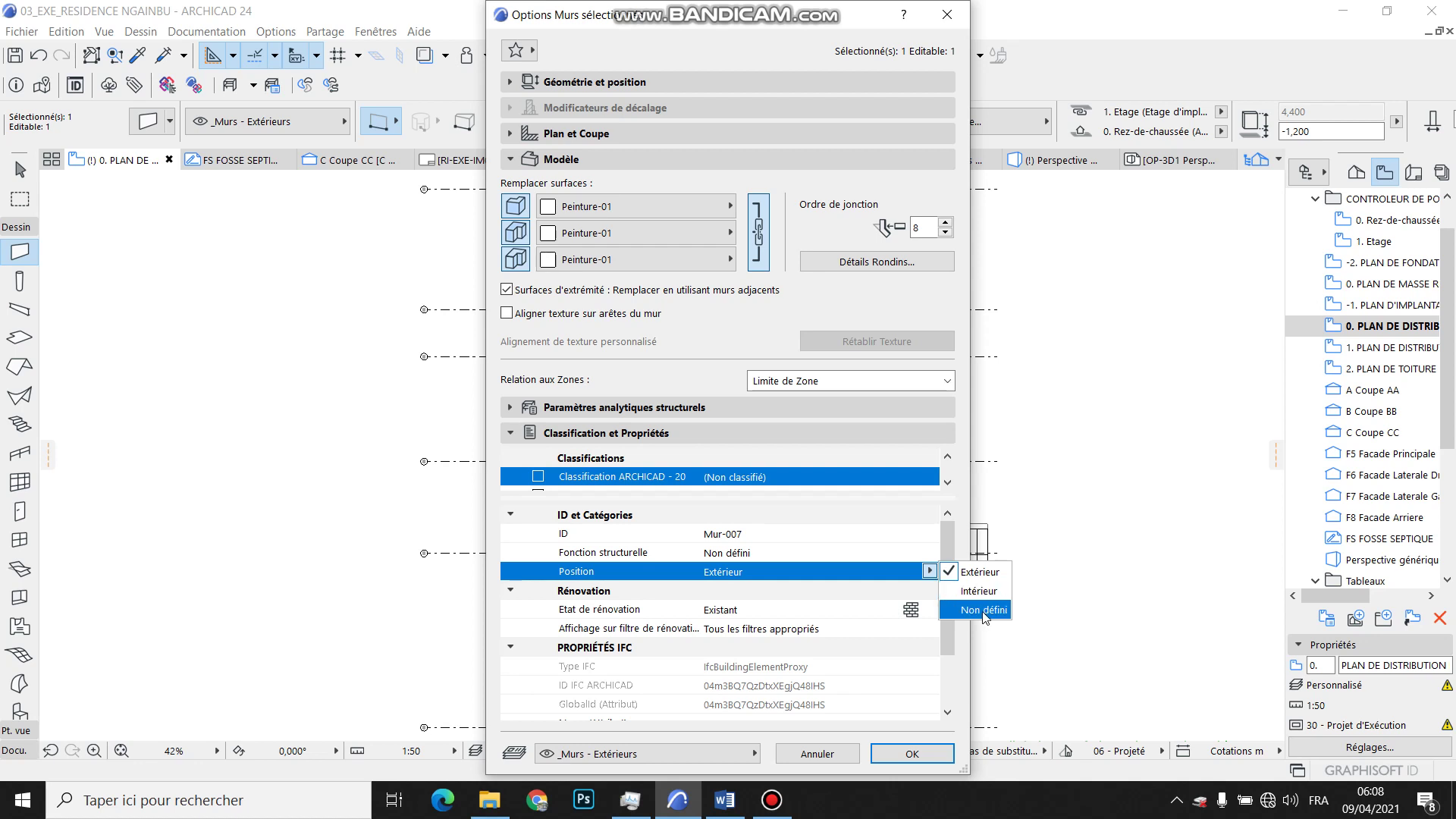
pyautogui.click(946, 21)
pyautogui.click(946, 21)
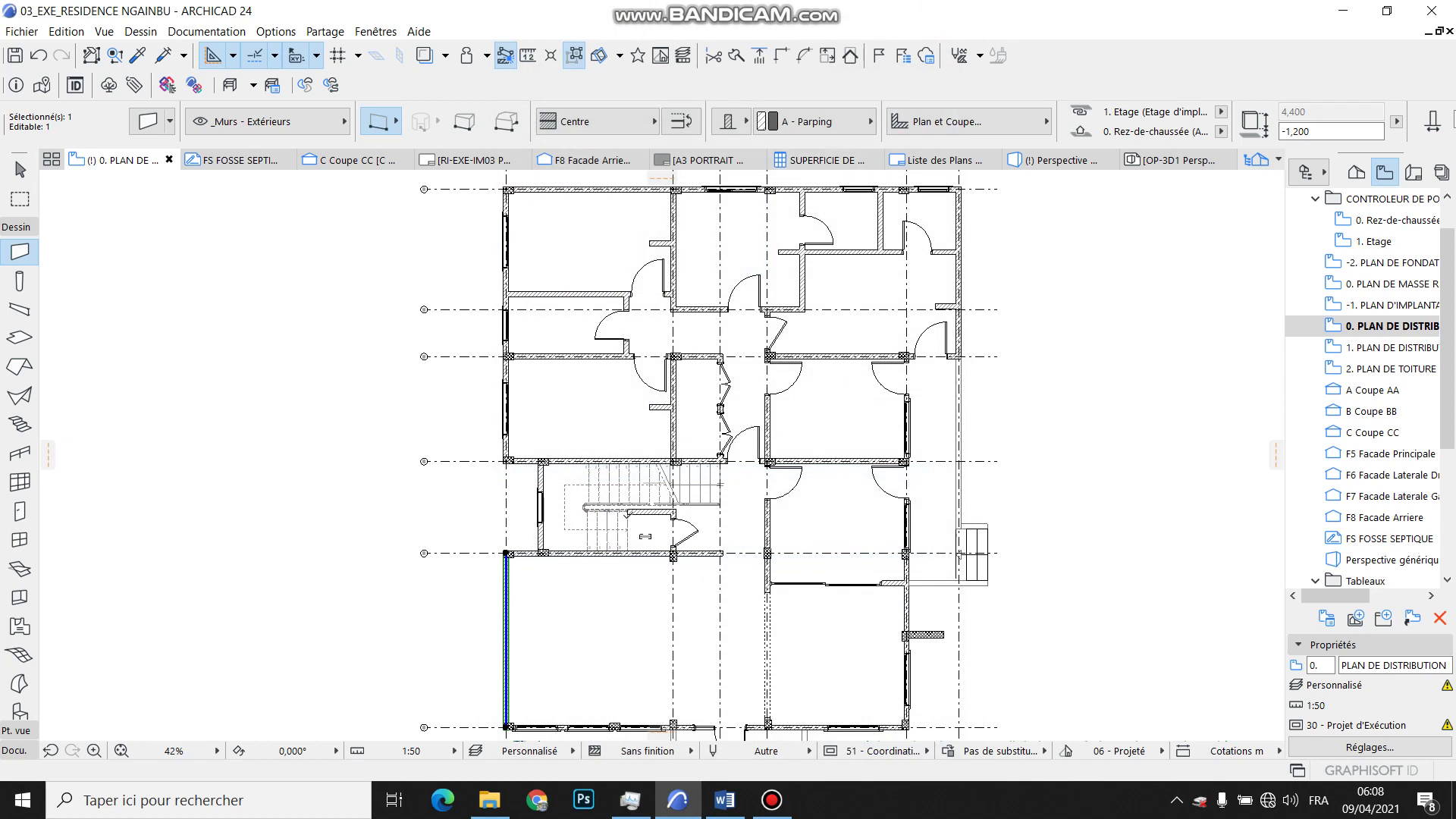
pyautogui.scroll(-1, 1105, 458)
pyautogui.press('Escape')
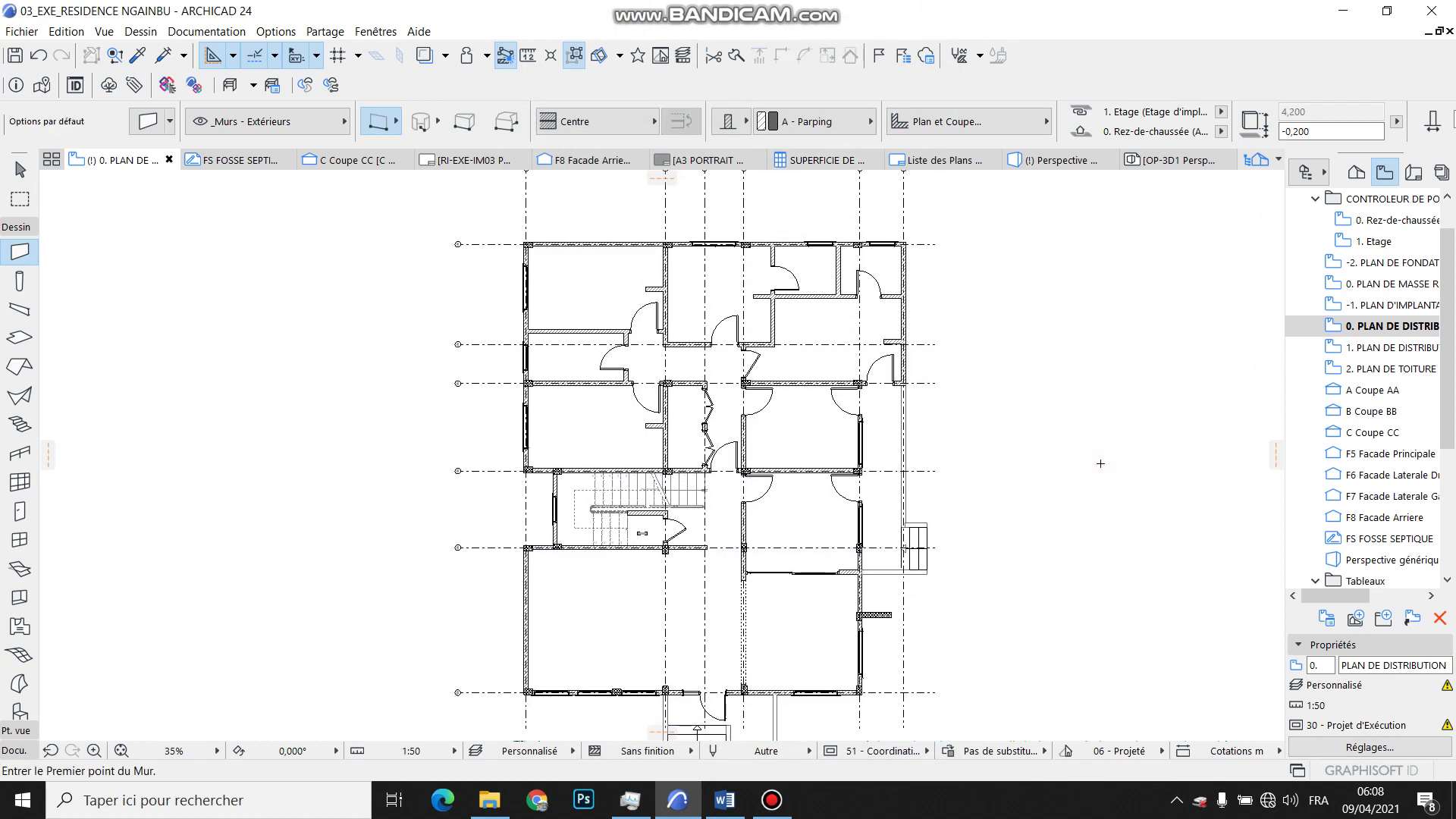
# Show the 1. Etage story from the project map, and return to the 0. Rez-de-chaussée story.
pyautogui.click(1357, 173)
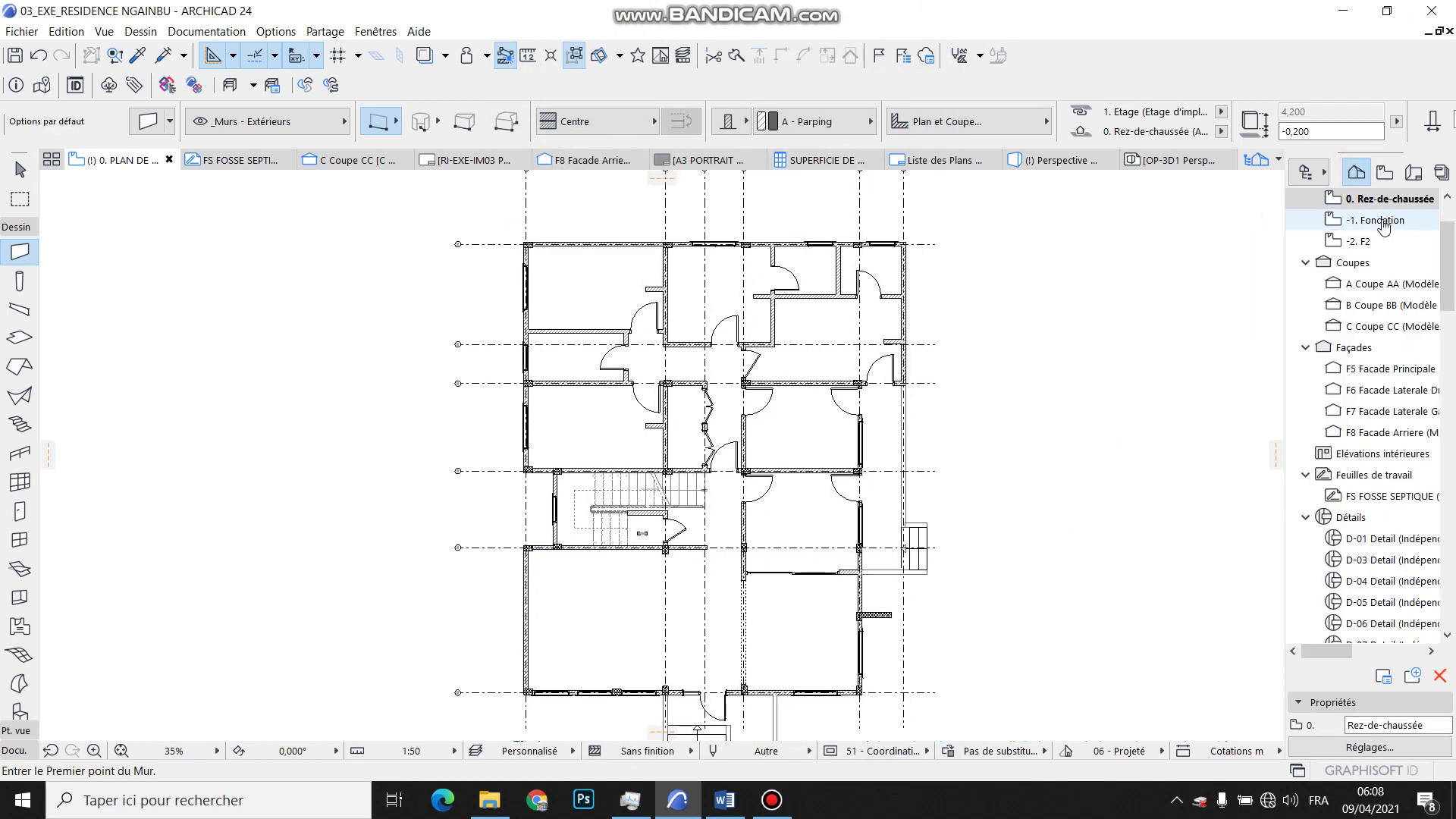
pyautogui.scroll(1, 1385, 231)
pyautogui.click(1386, 266)
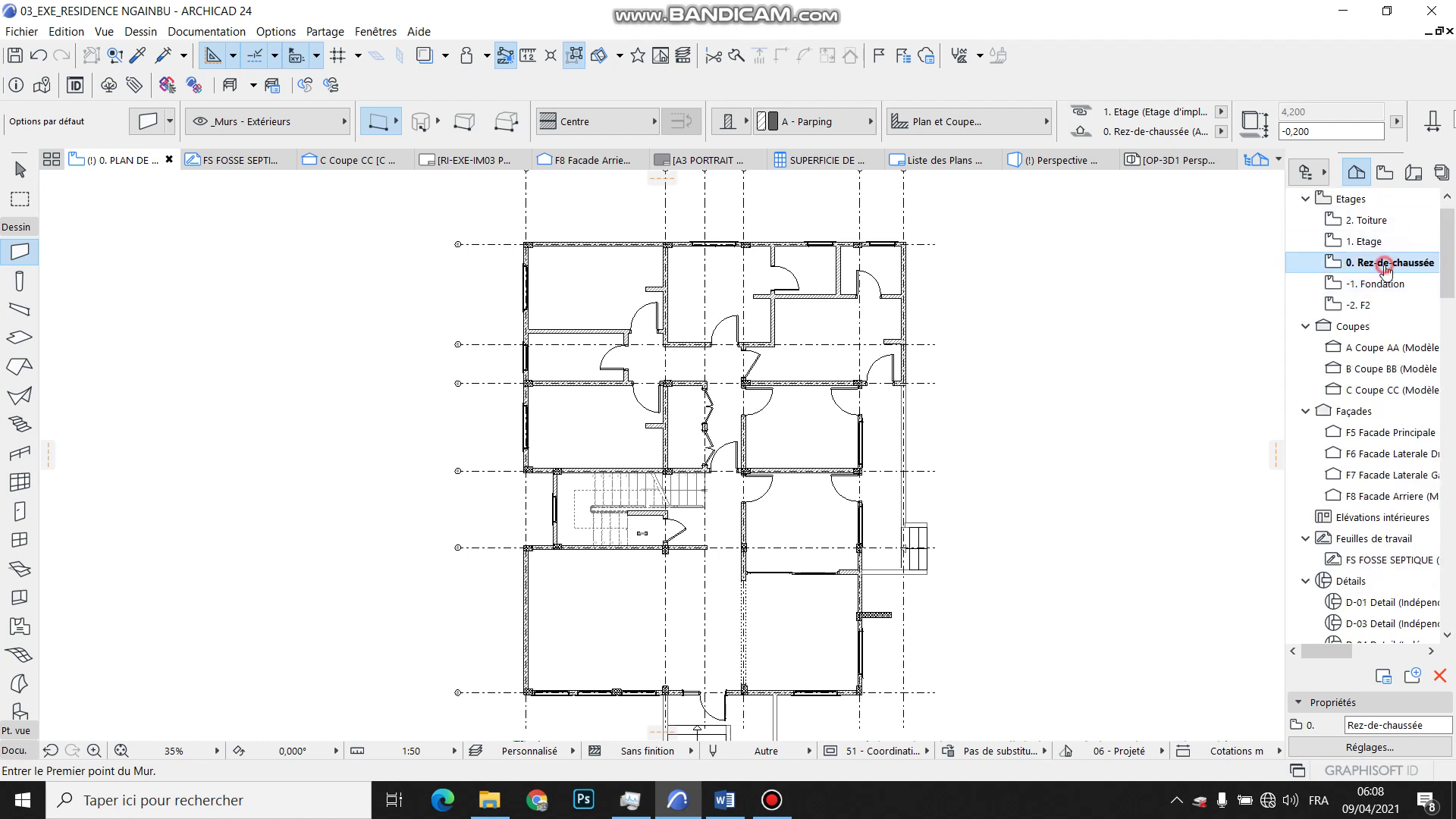
pyautogui.doubleClick(1370, 241)
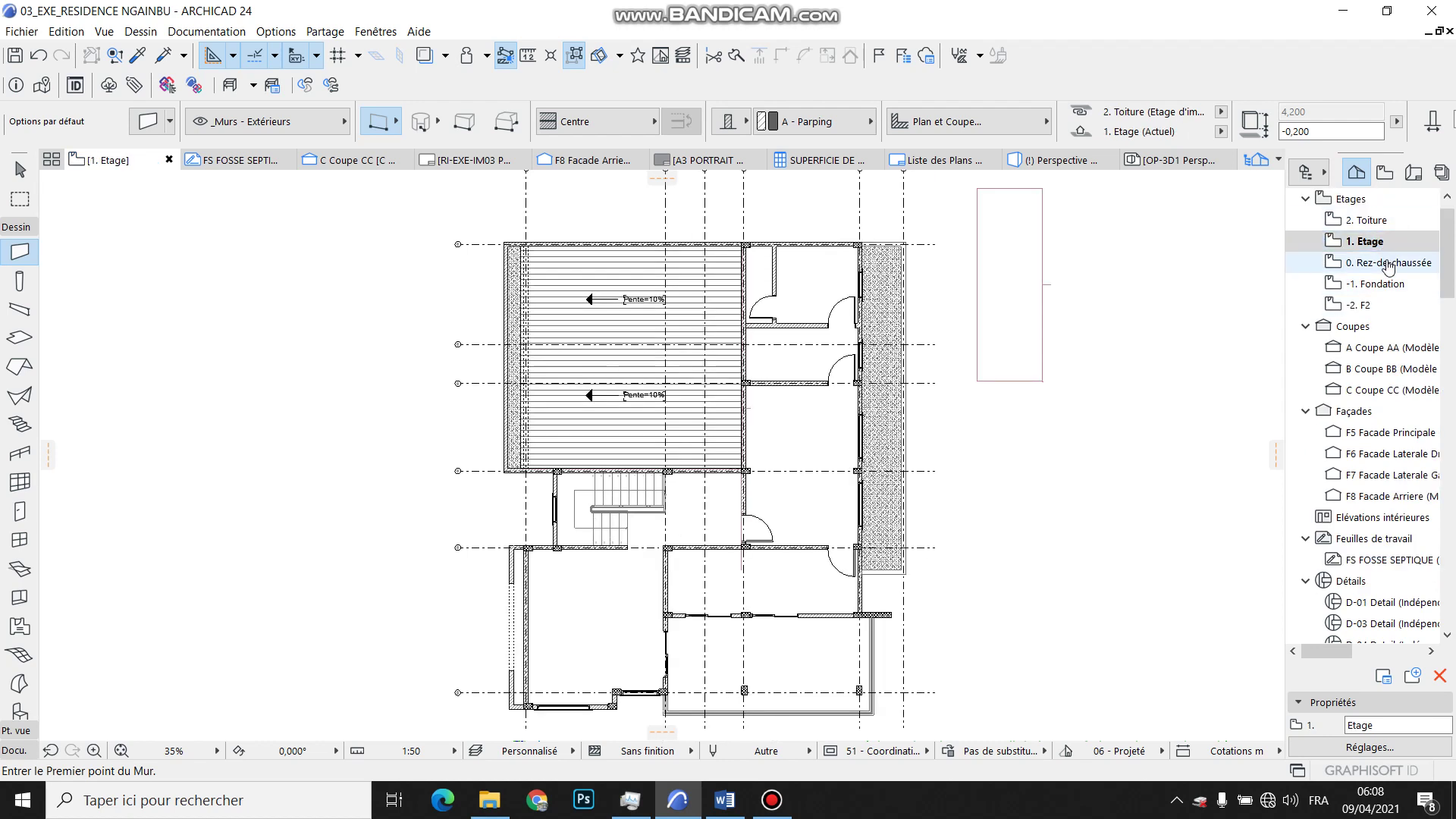
pyautogui.doubleClick(1387, 263)
pyautogui.moveTo(634, 561); pyautogui.dragTo(625, 514, button='middle')
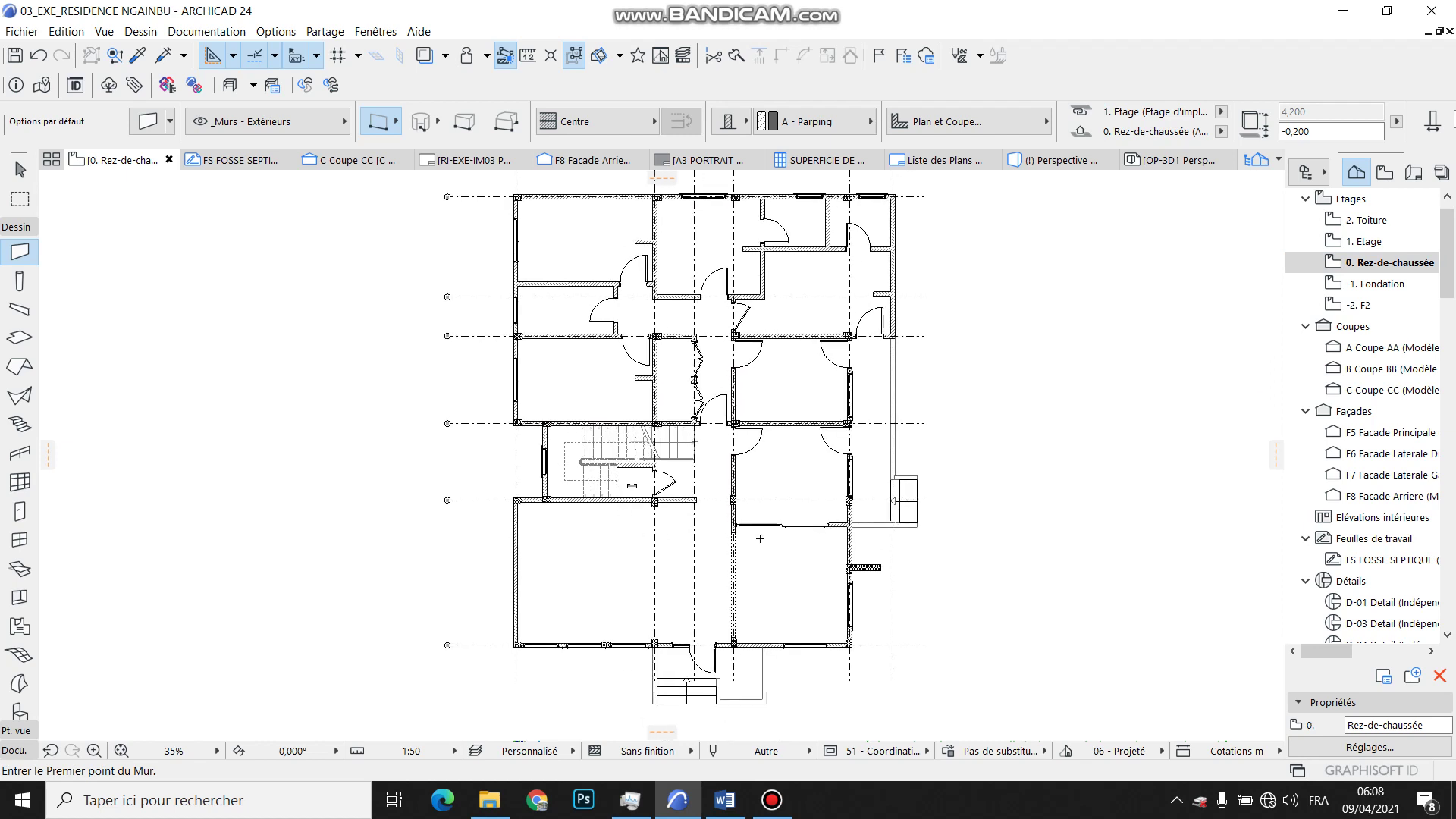
pyautogui.moveTo(812, 566); pyautogui.dragTo(812, 597, button='middle')
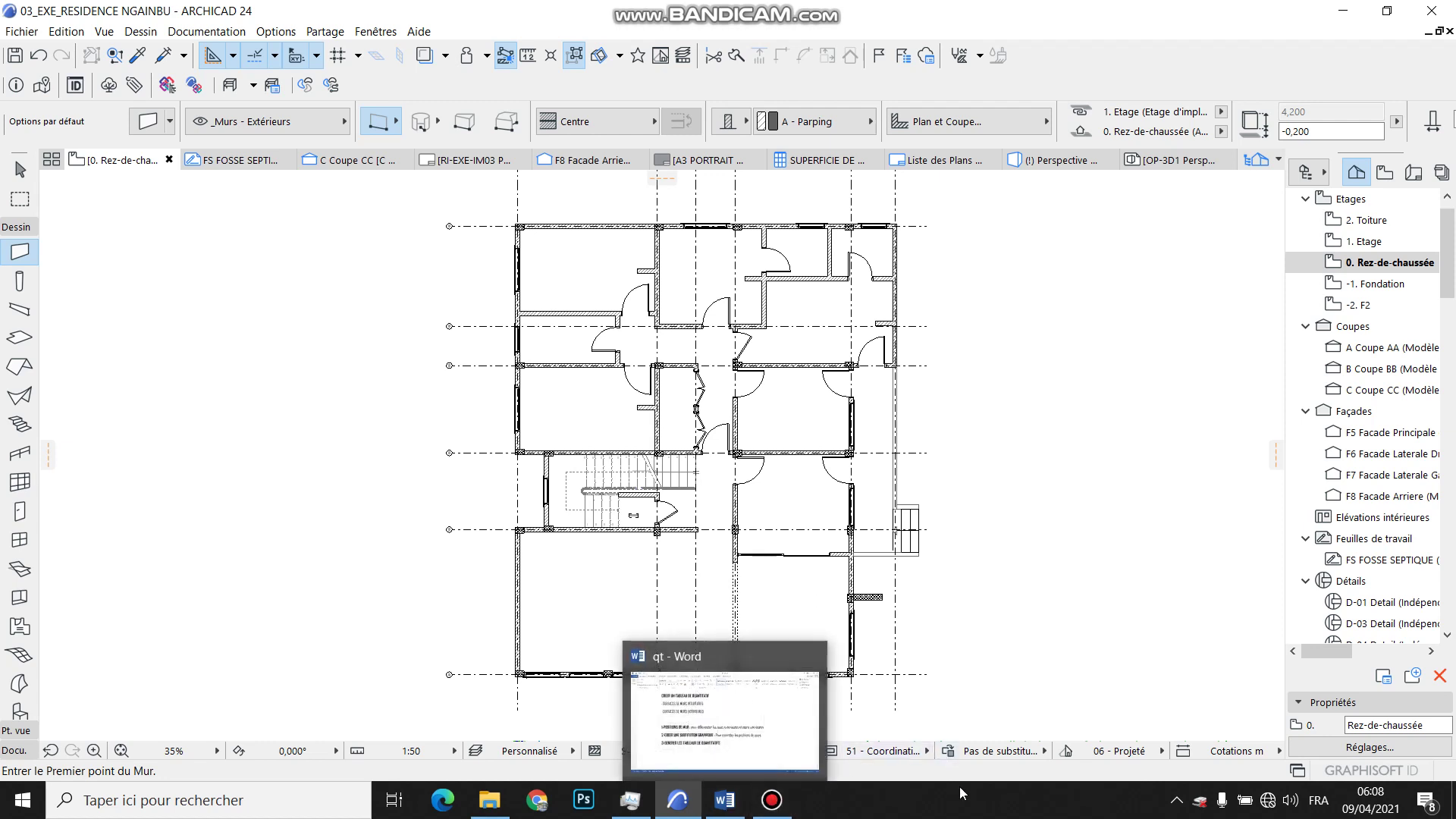
# Review the wall quantity schedule outline in the Word document, and return to the ARCHICAD plan.
pyautogui.click(722, 810)
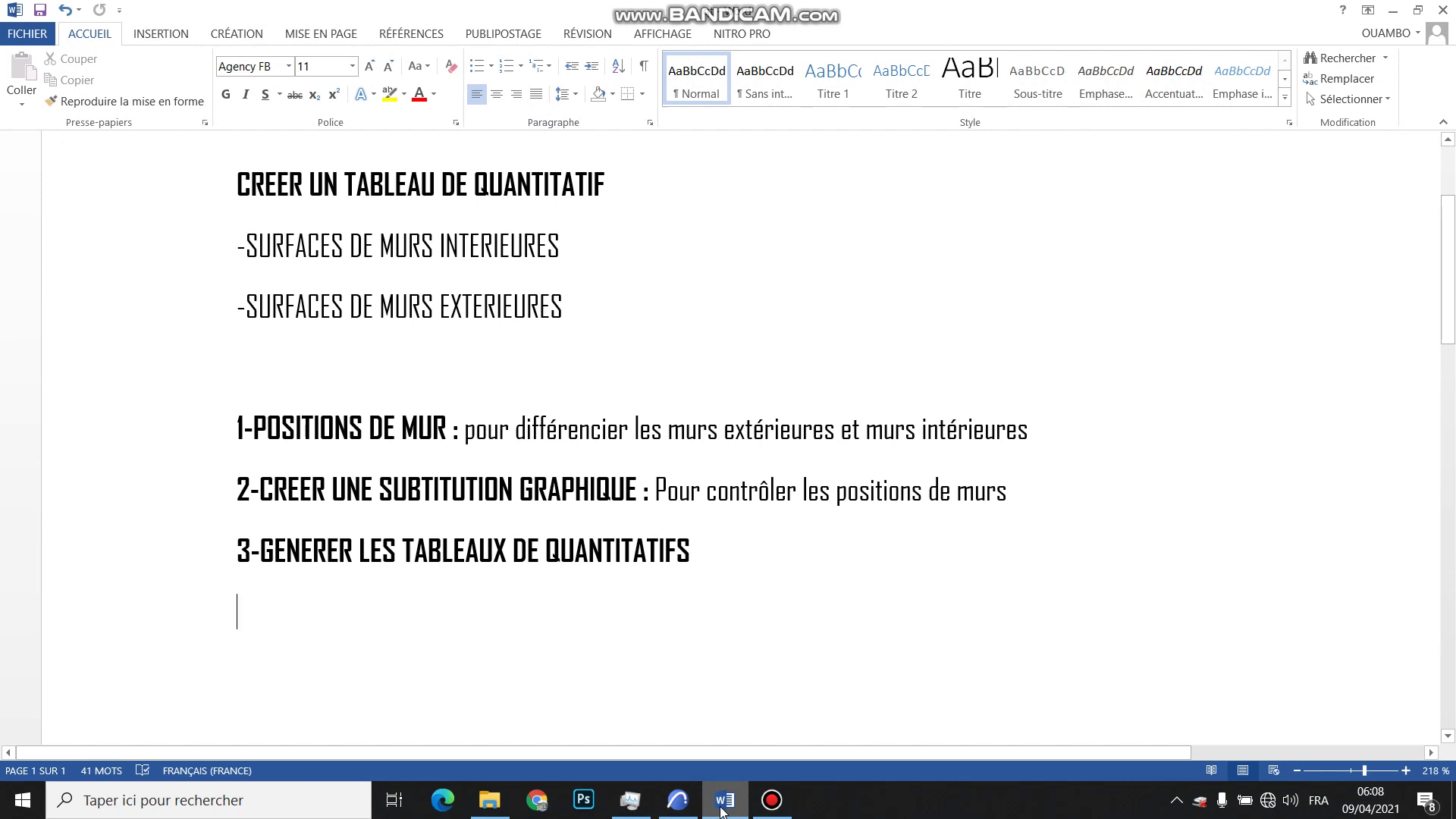
pyautogui.click(722, 810)
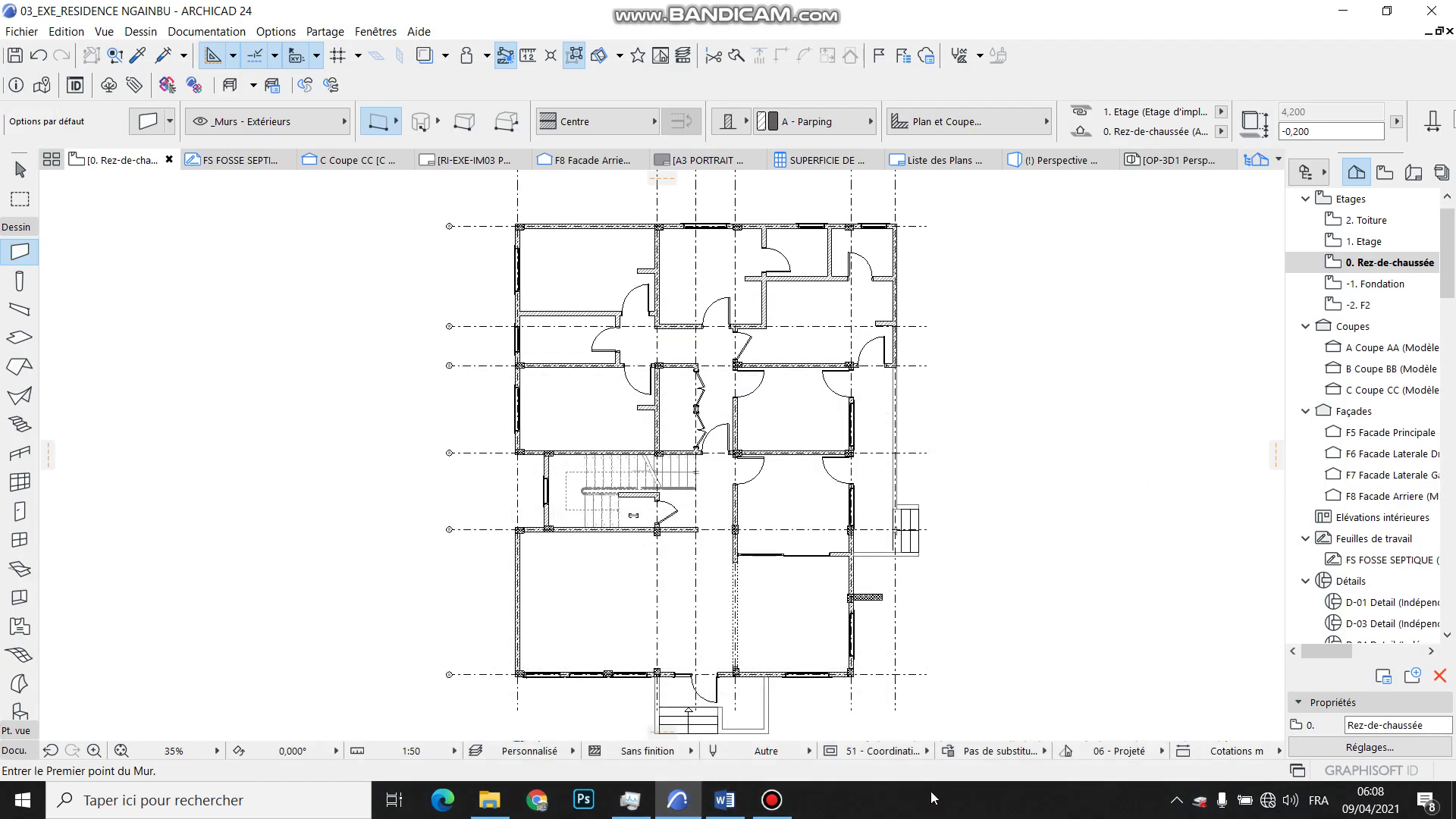
# Create a new graphic override combination named CONTROLEUR DE POSITION DE MURS.
pyautogui.click(947, 753)
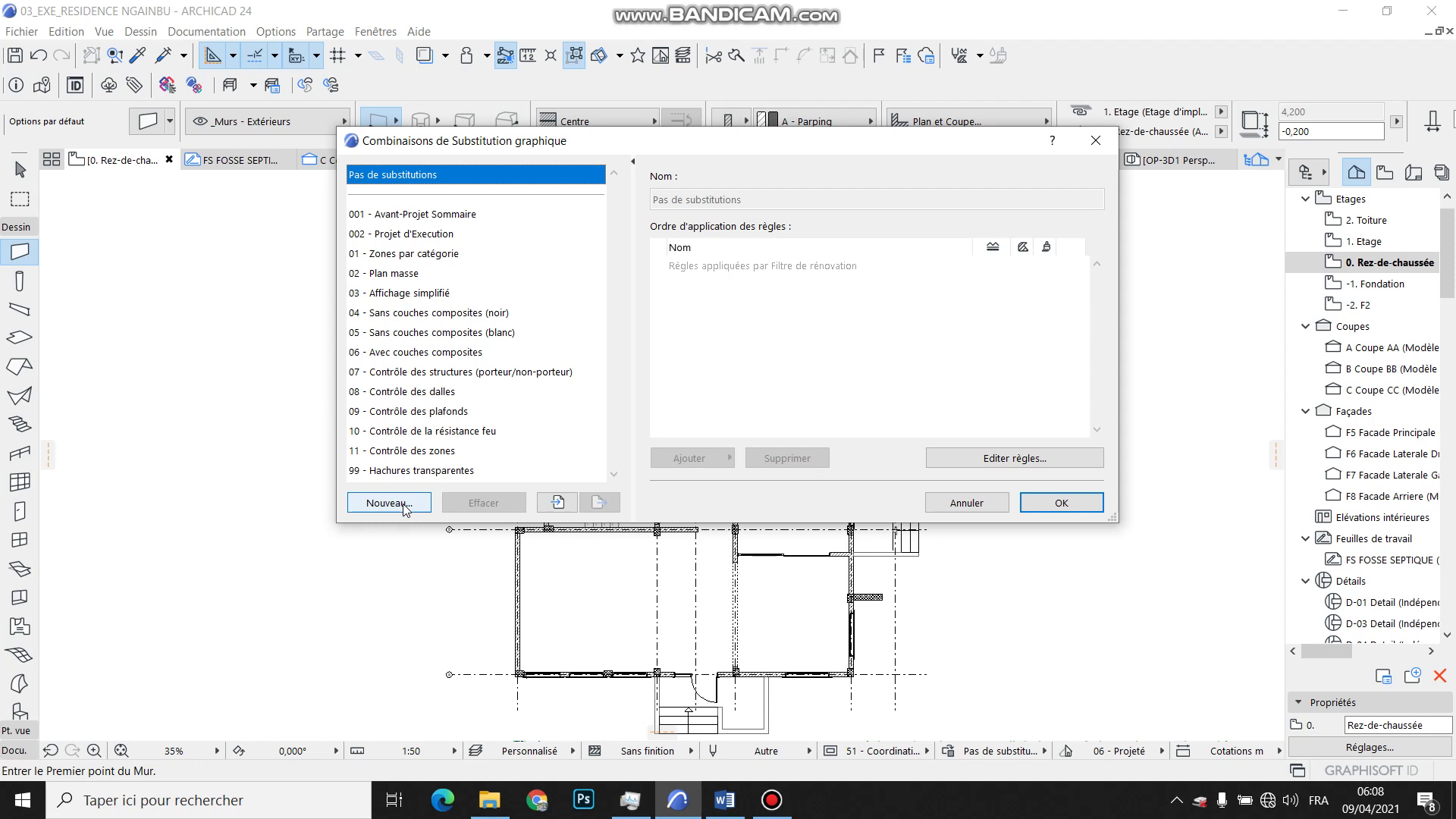
pyautogui.click(1095, 140)
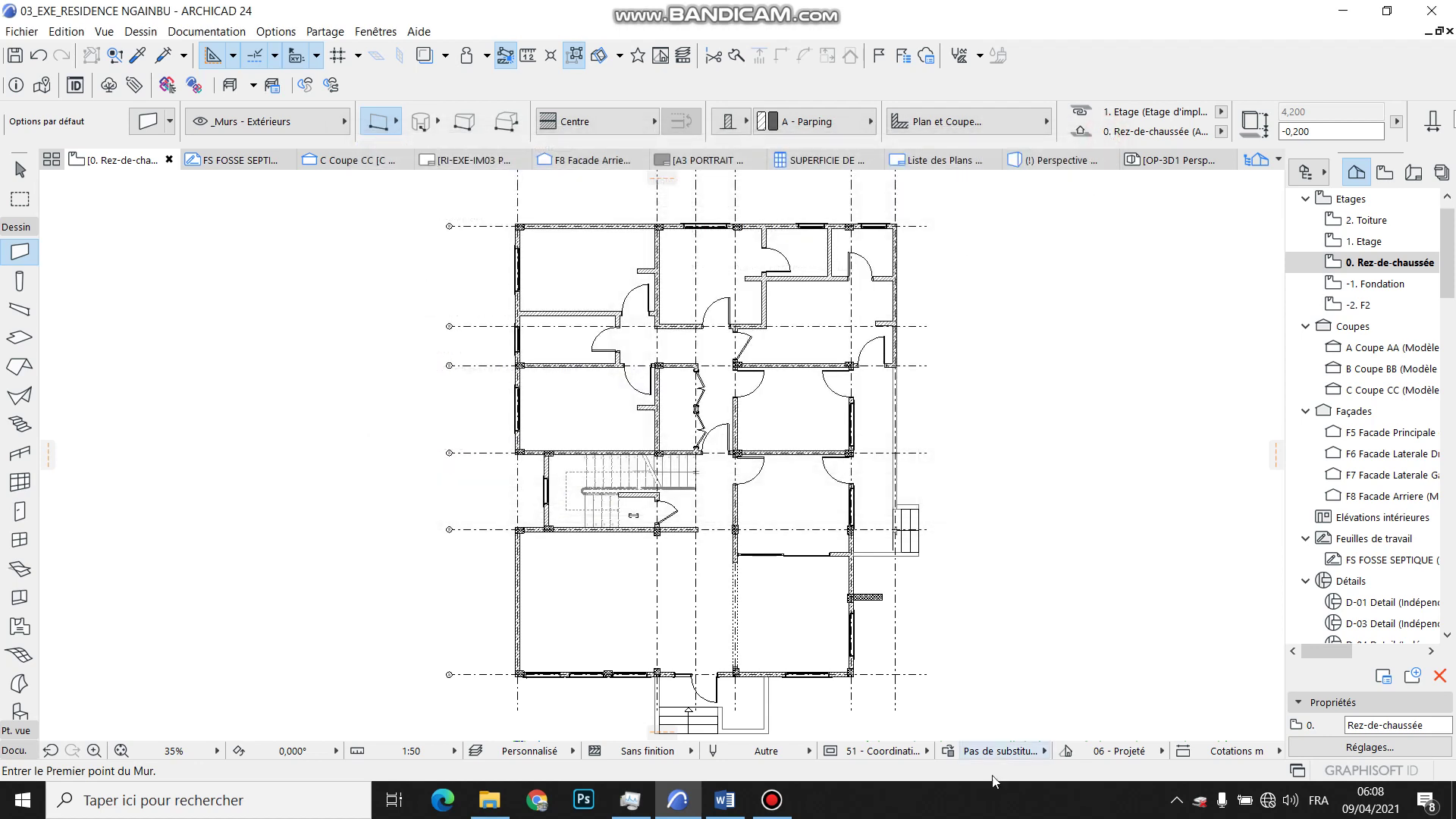
pyautogui.click(949, 750)
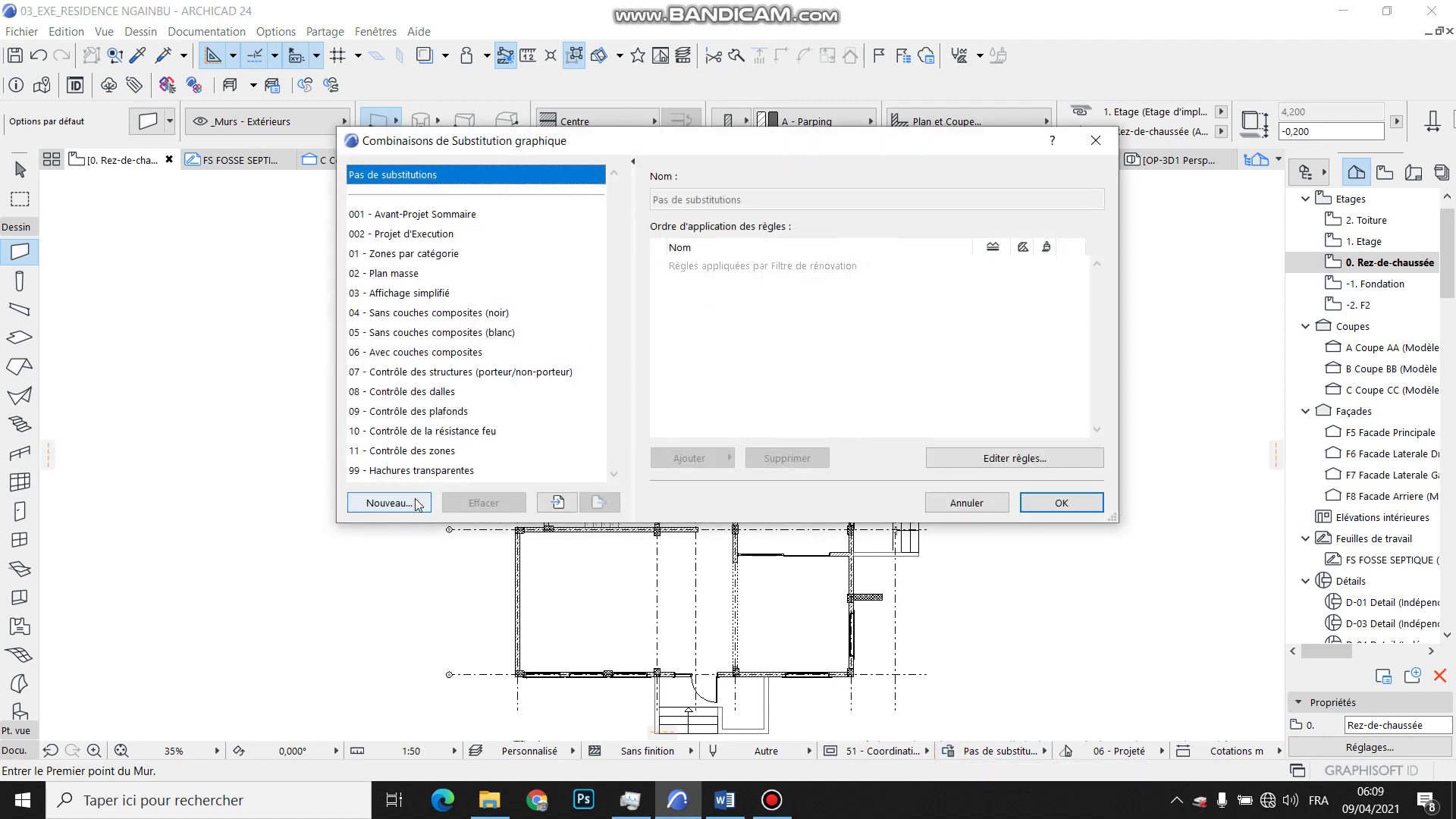
pyautogui.click(410, 506)
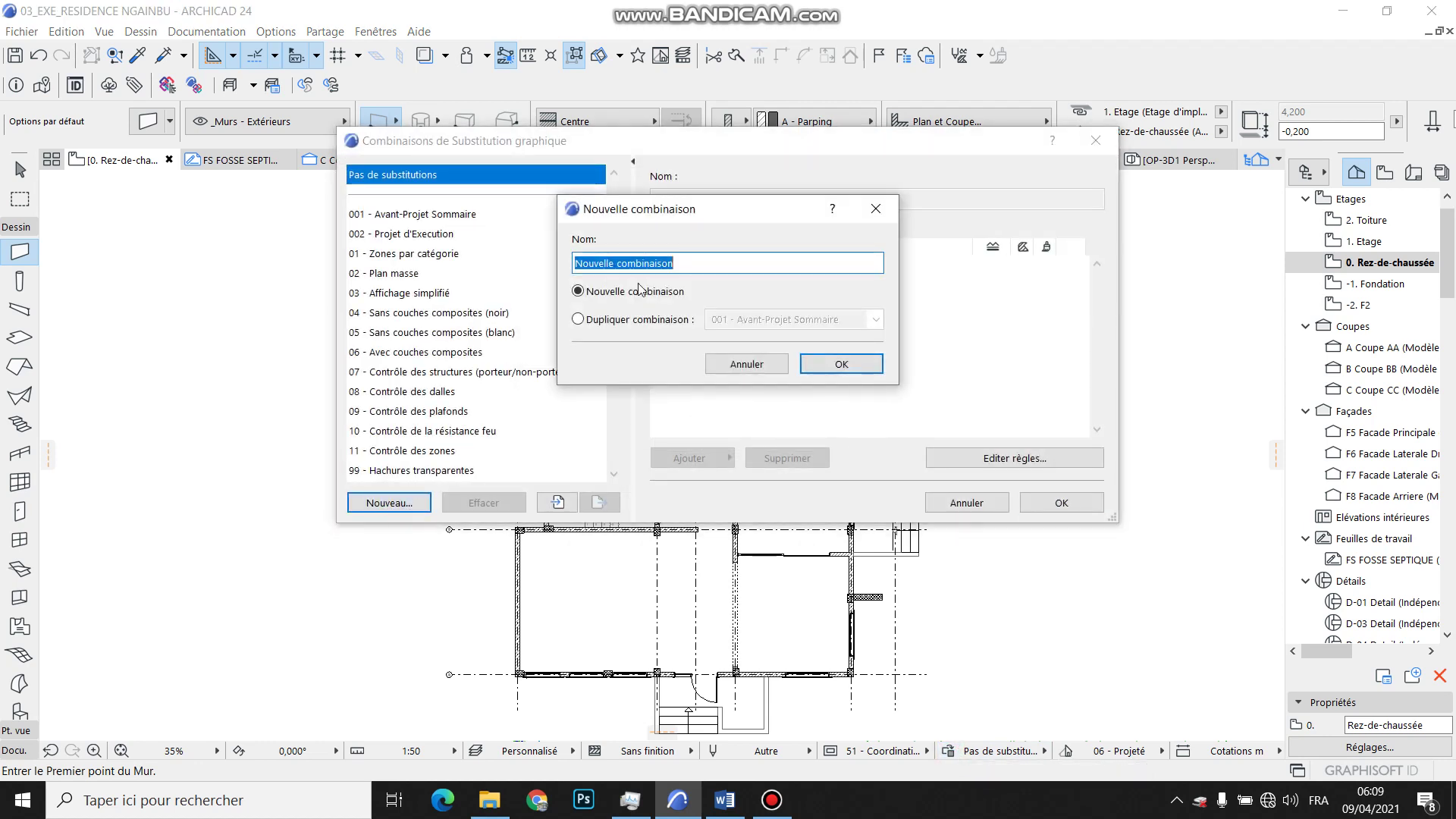
pyautogui.write('CONTROLEUR DE POSITION DE MURS')
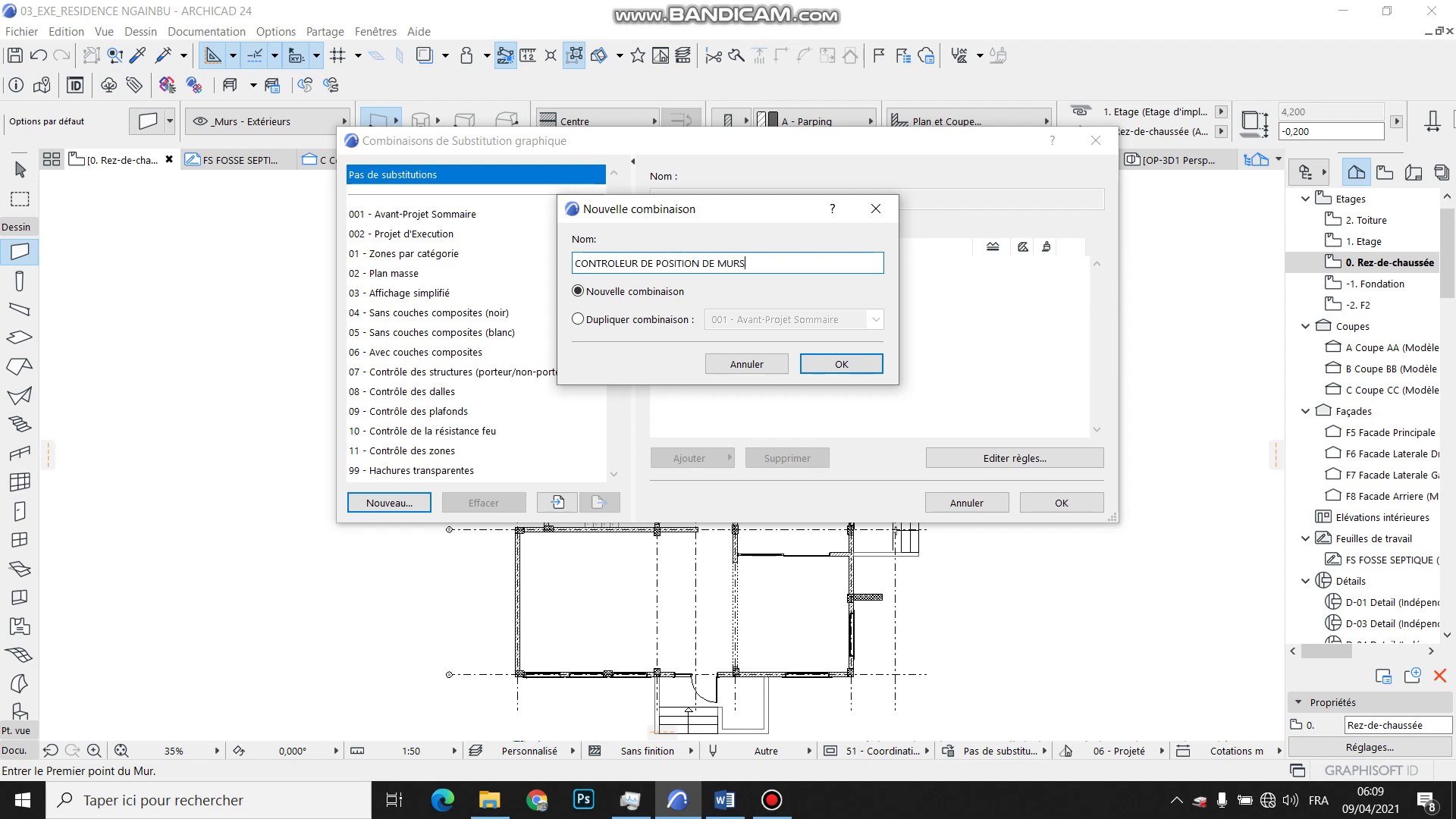
pyautogui.click(864, 365)
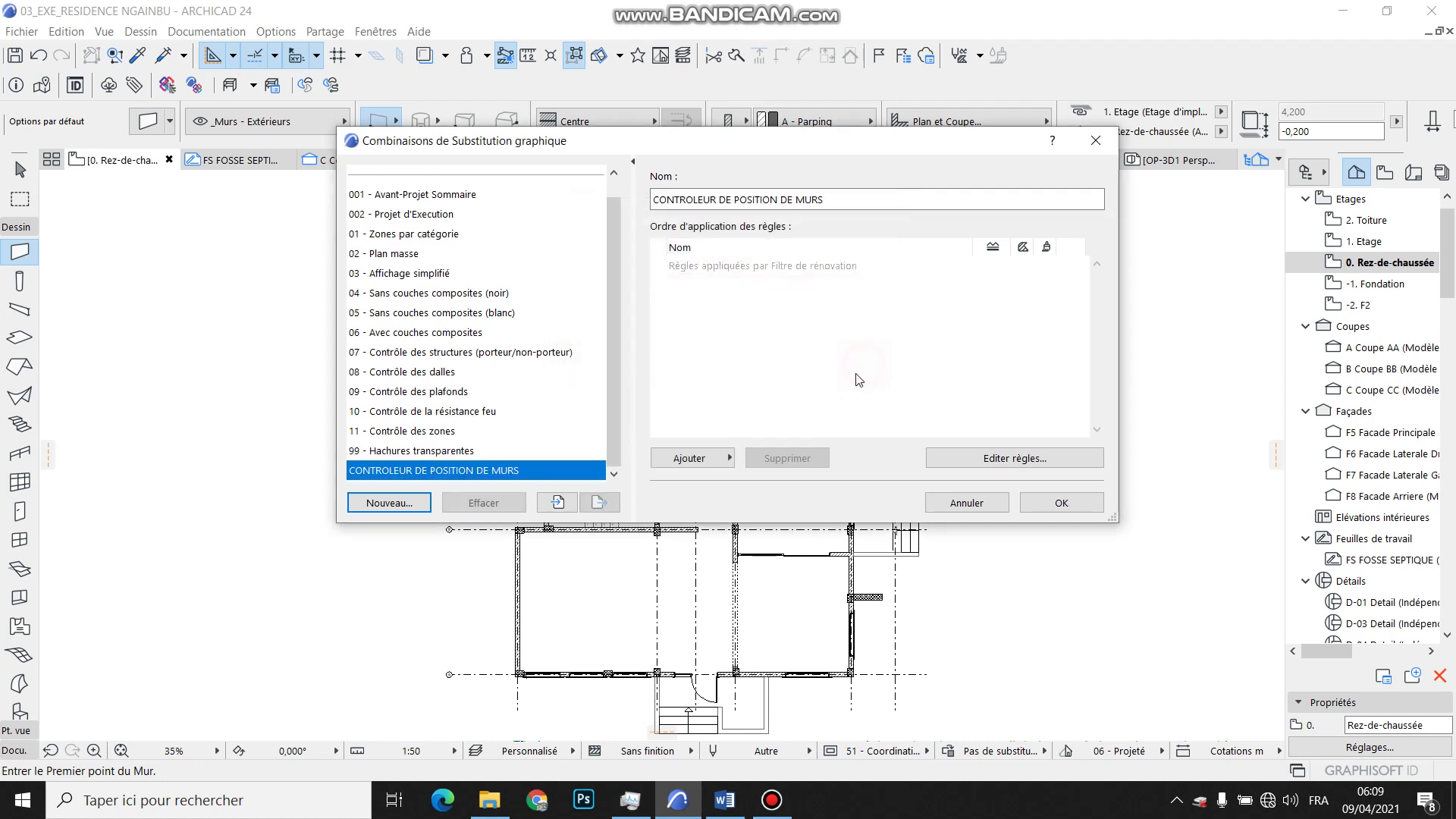
# Add a new rule named MURS EXTERIEURES to the CONTROLEUR DE POSITION DE MURS combination.
pyautogui.click(715, 460)
pyautogui.click(715, 460)
pyautogui.click(713, 459)
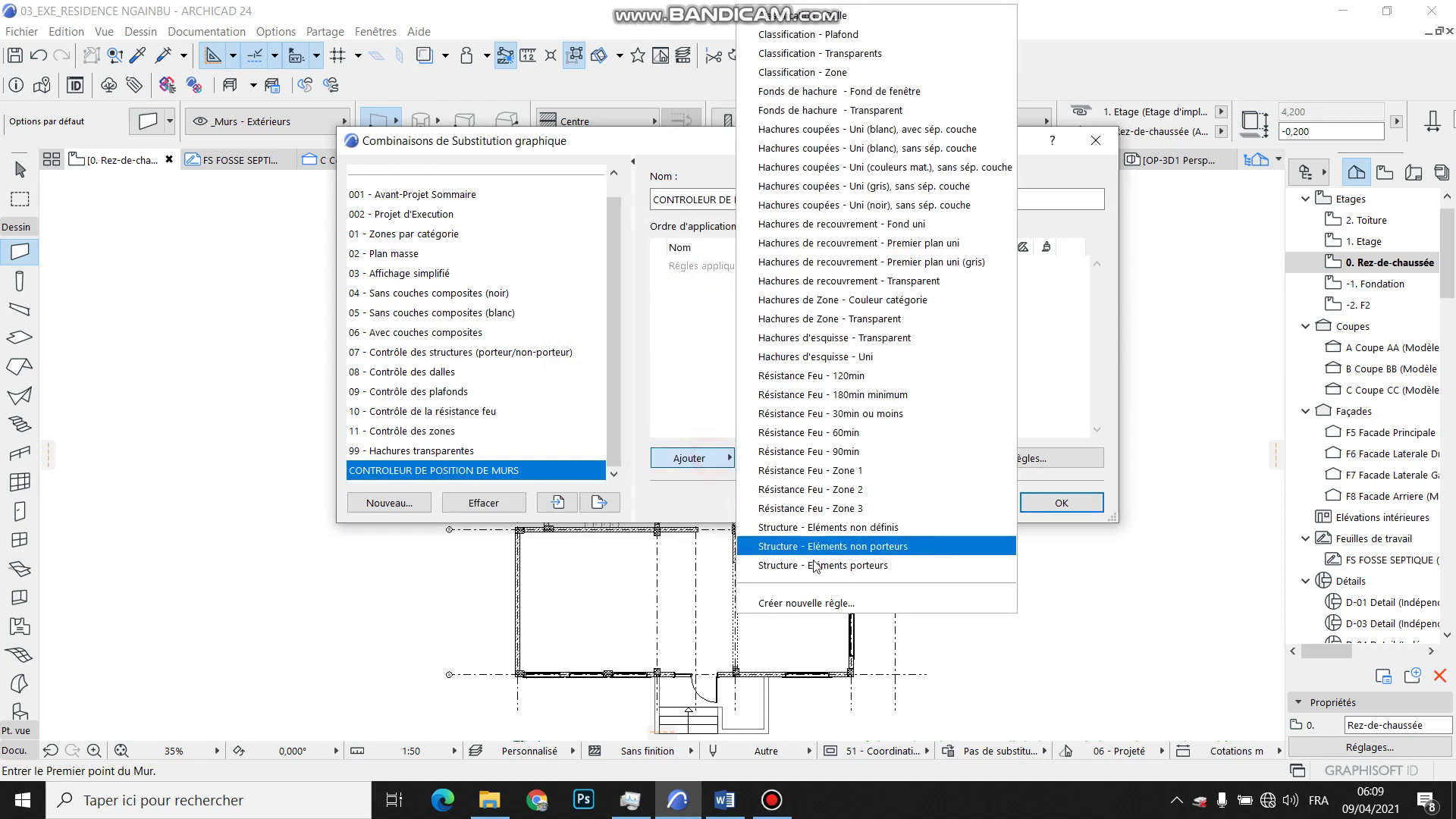
pyautogui.click(813, 604)
pyautogui.write('MURS EXTERIEURES')
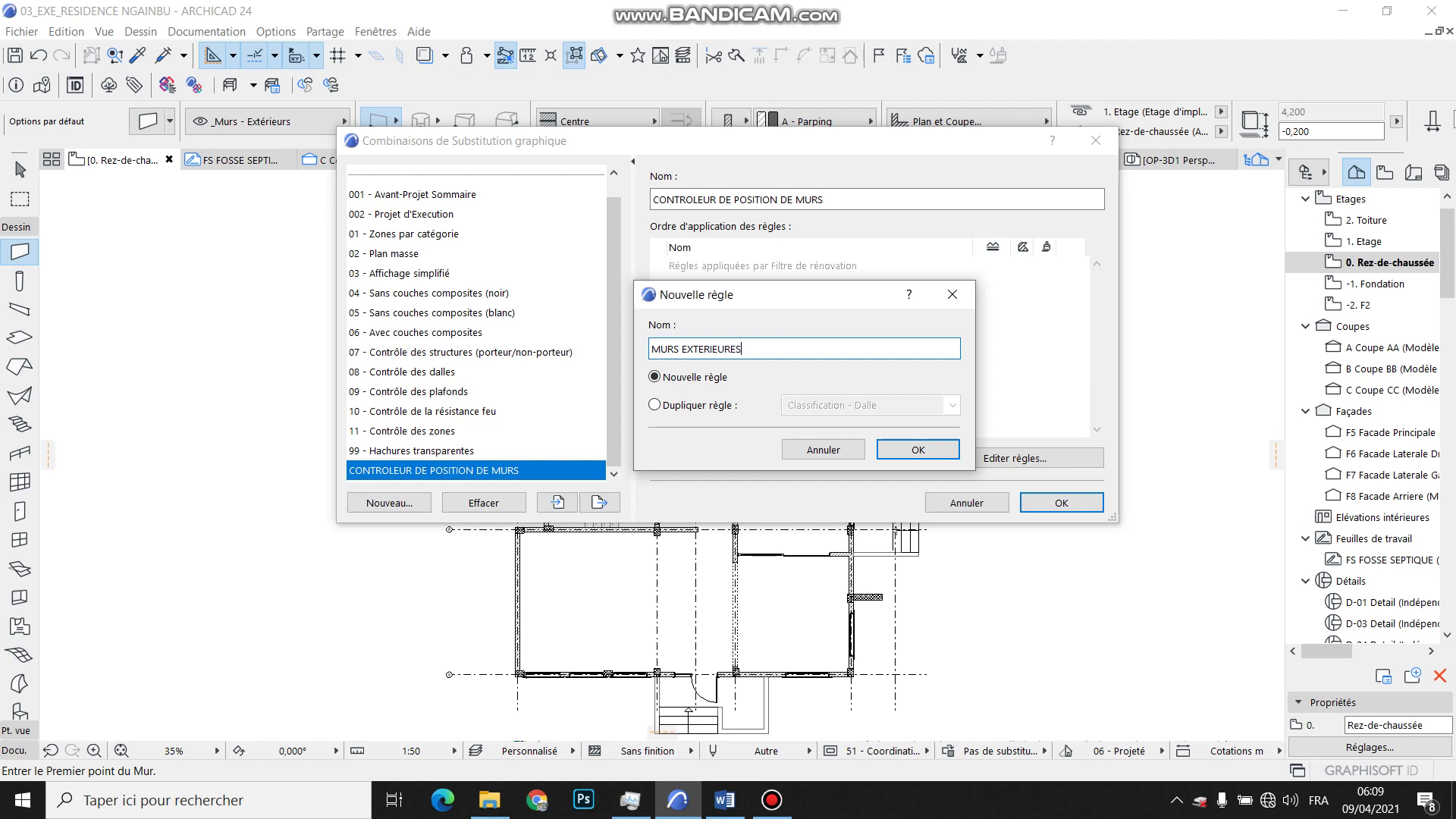
pyautogui.click(919, 451)
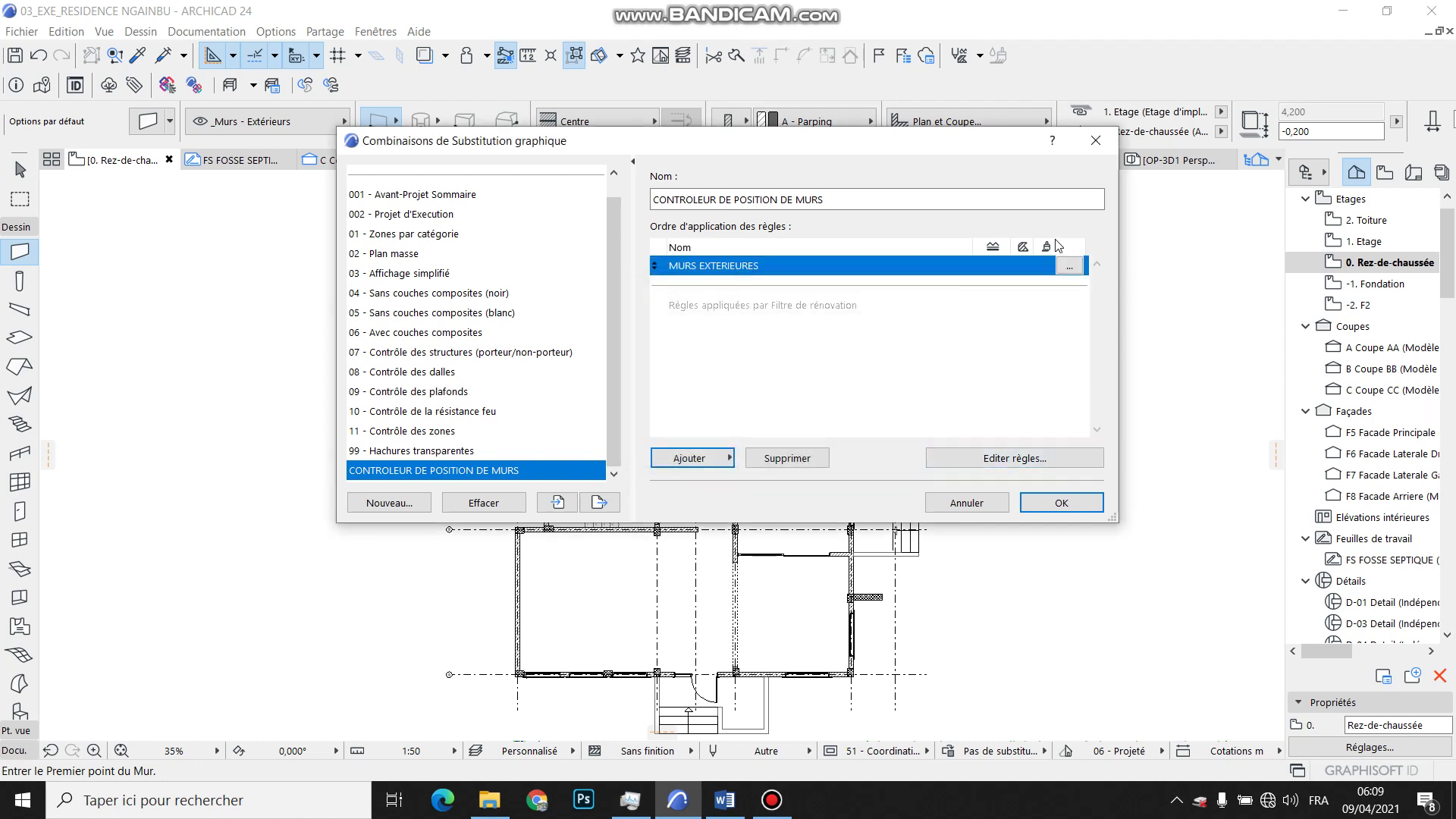
# Set the MURS EXTERIEURES rule's criteria to element type Mur and Position Extérieur.
pyautogui.click(1070, 267)
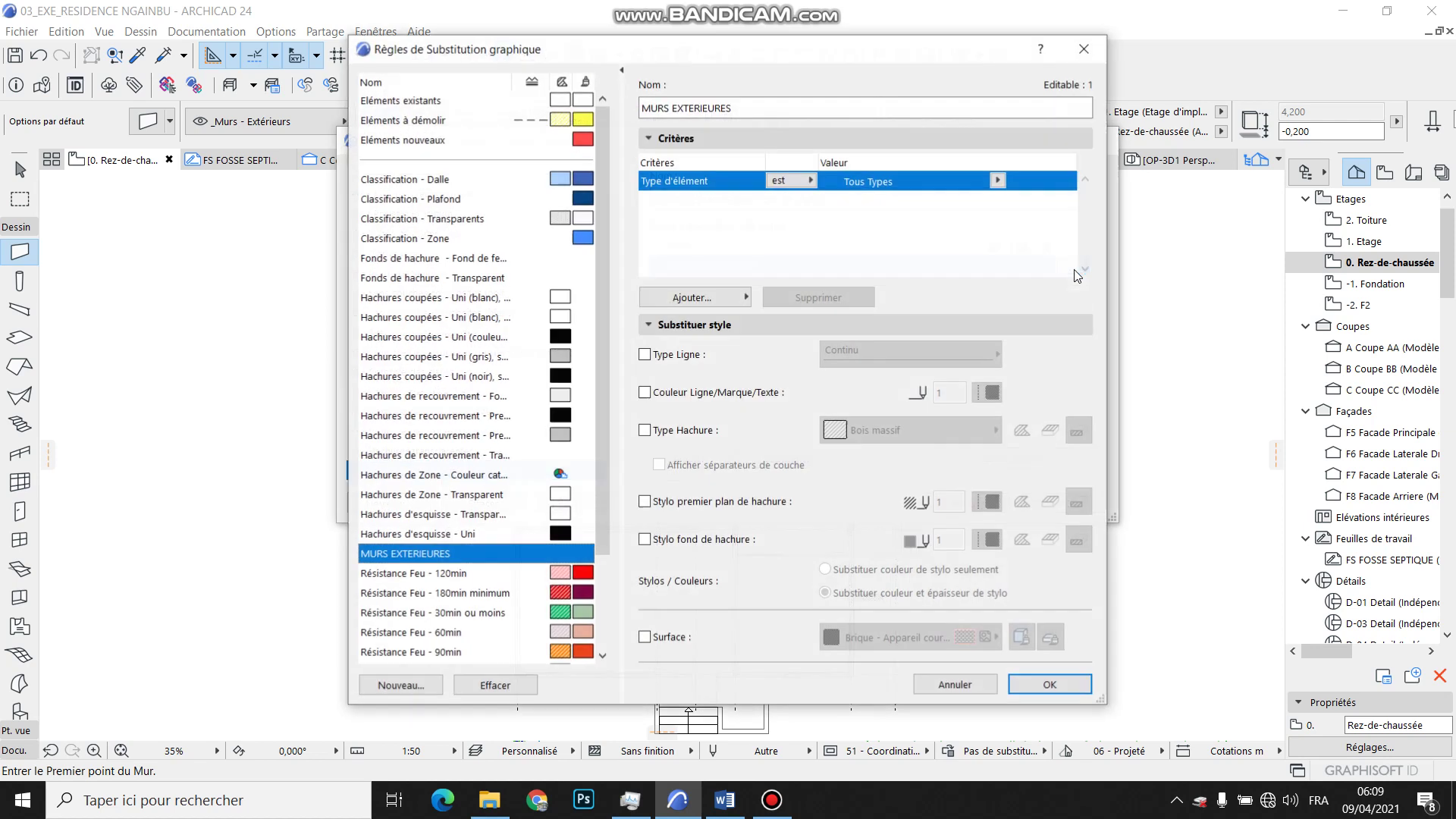
pyautogui.click(793, 181)
pyautogui.click(792, 182)
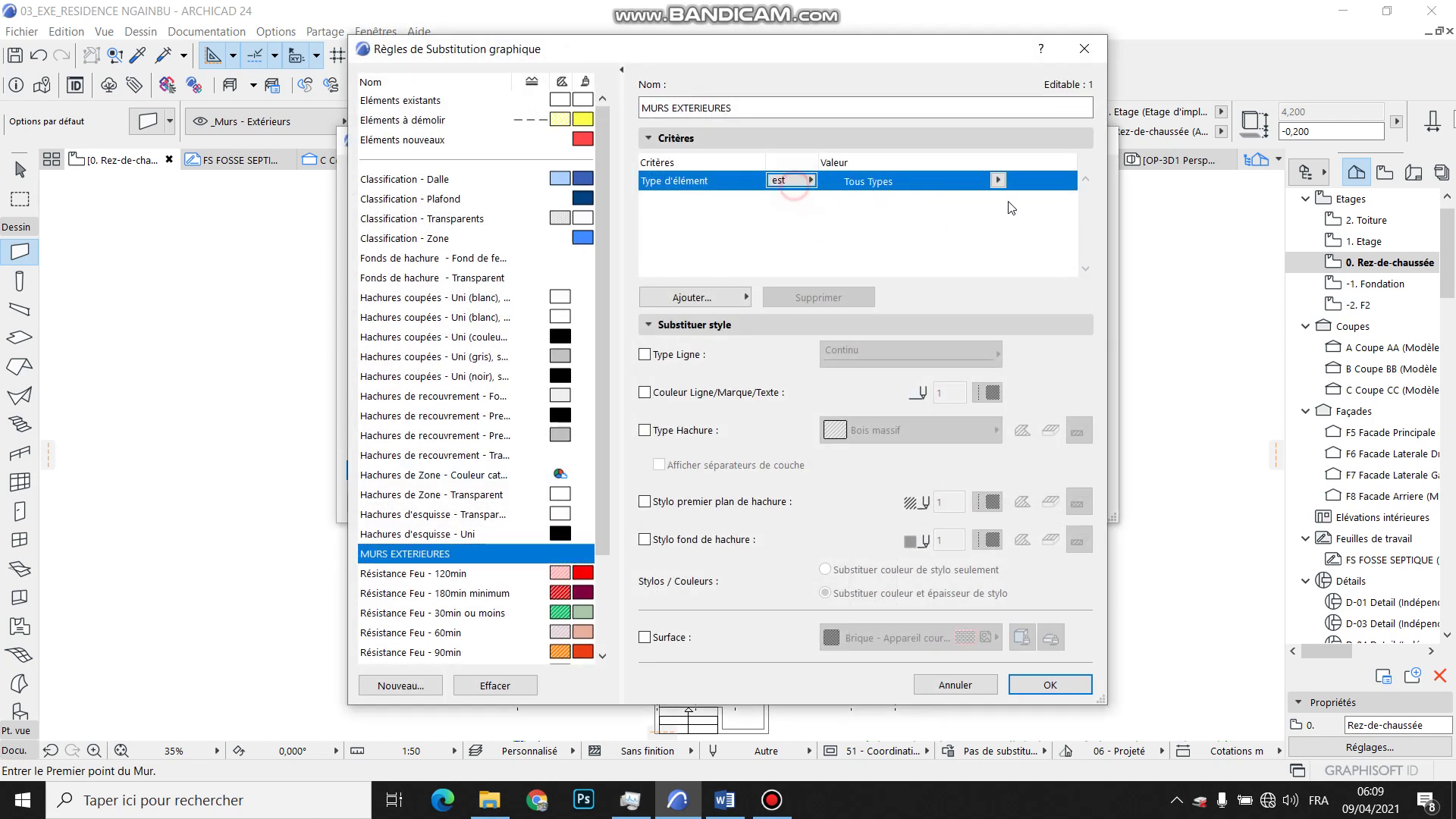
pyautogui.click(998, 181)
pyautogui.click(1045, 94)
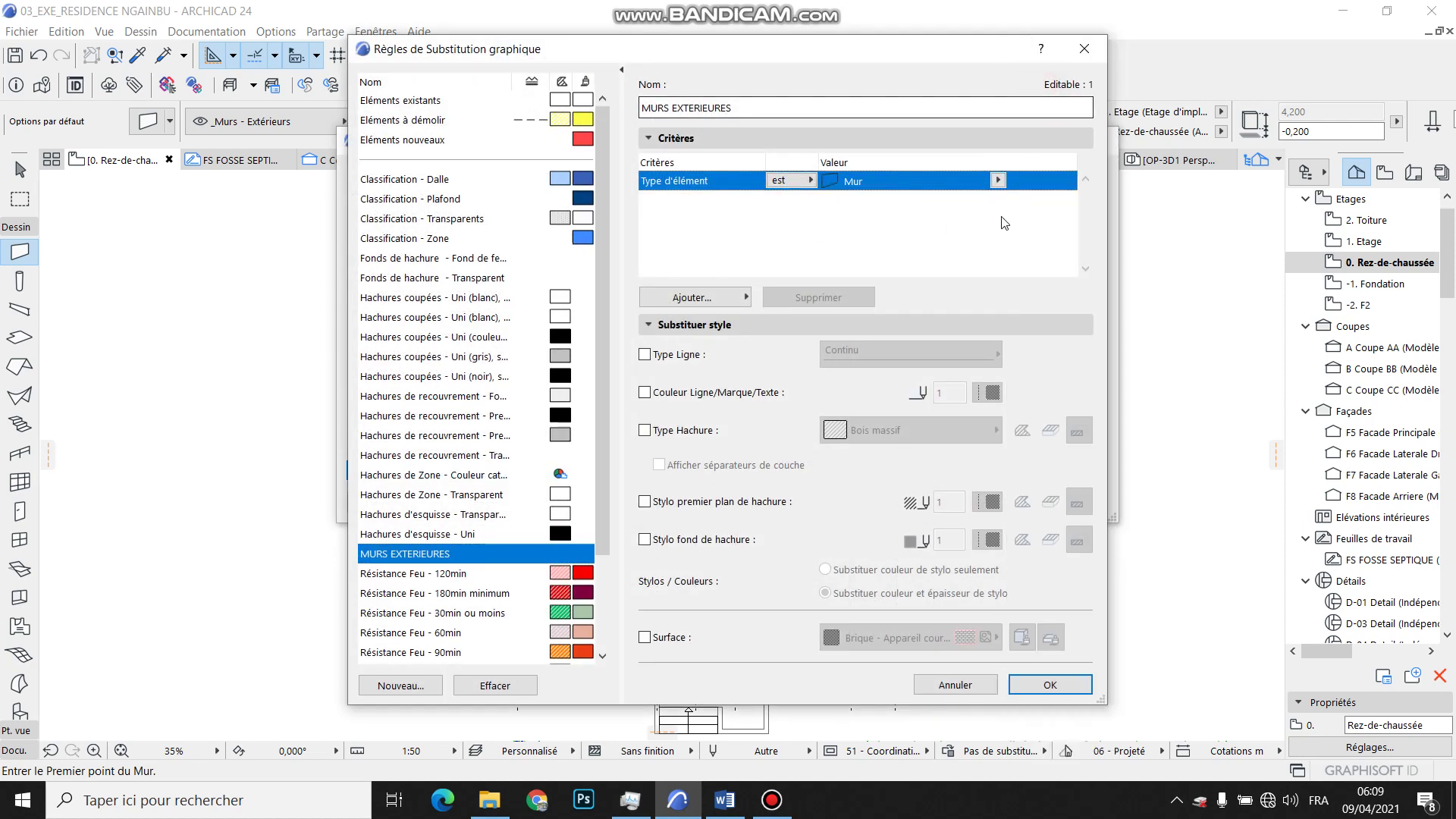
pyautogui.click(710, 304)
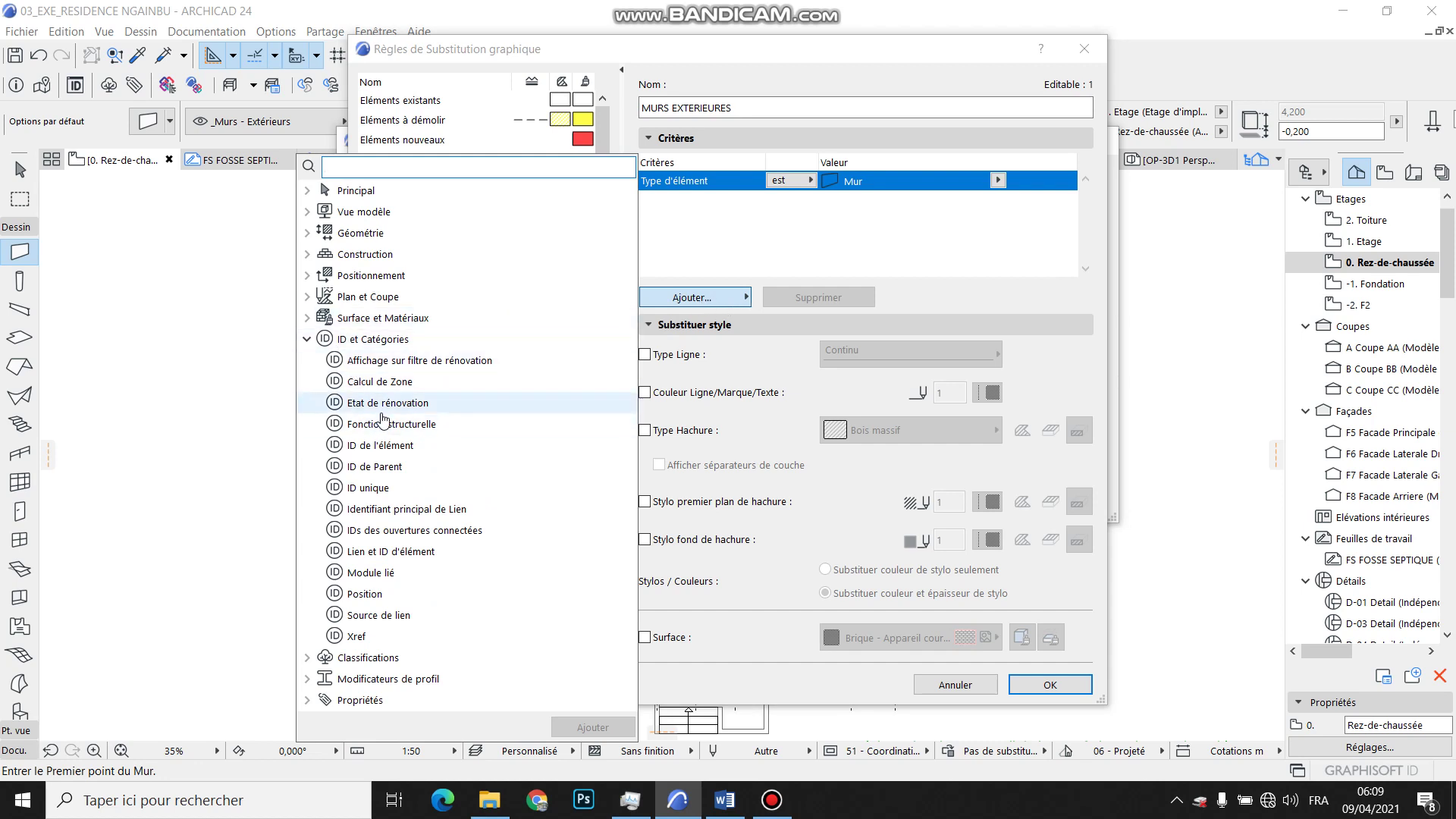
pyautogui.doubleClick(371, 594)
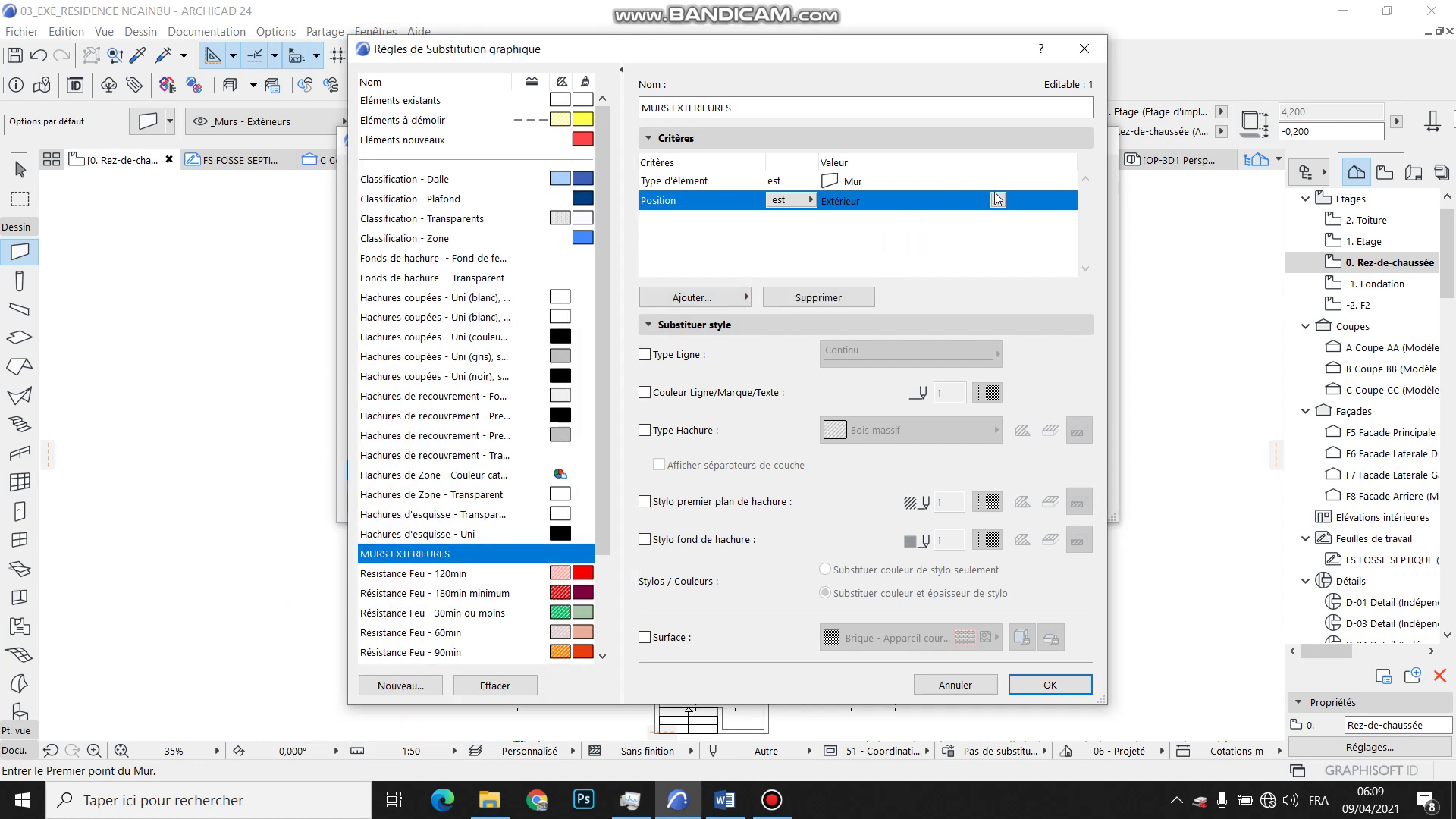
pyautogui.click(998, 200)
pyautogui.click(1042, 202)
# Enable the line type, line colour, hatch type, hatch foreground pen and hatch background pen overrides for the MURS EXTERIEURES rule.
pyautogui.click(678, 355)
pyautogui.click(679, 393)
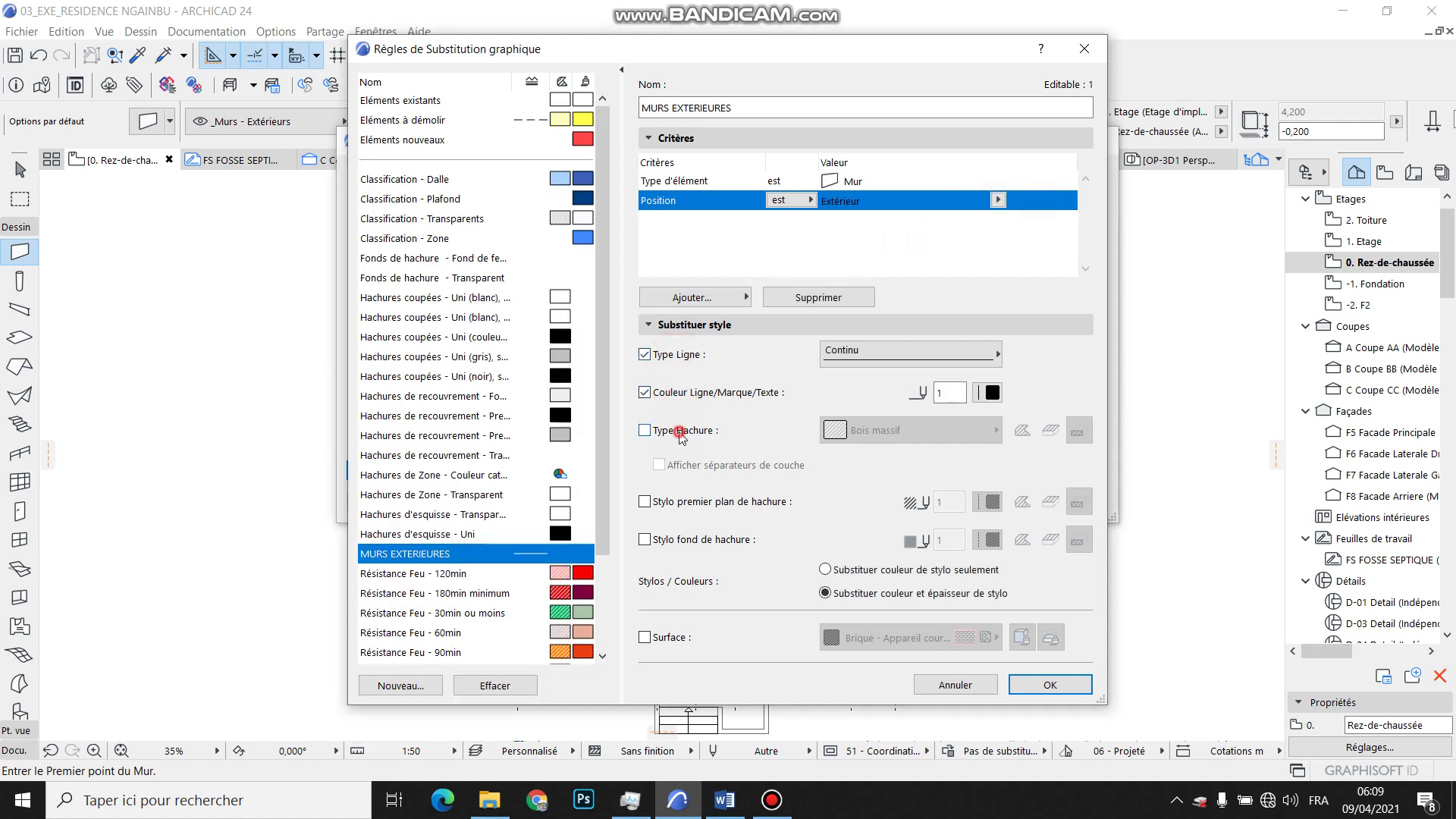
pyautogui.click(677, 430)
pyautogui.click(667, 501)
pyautogui.click(668, 539)
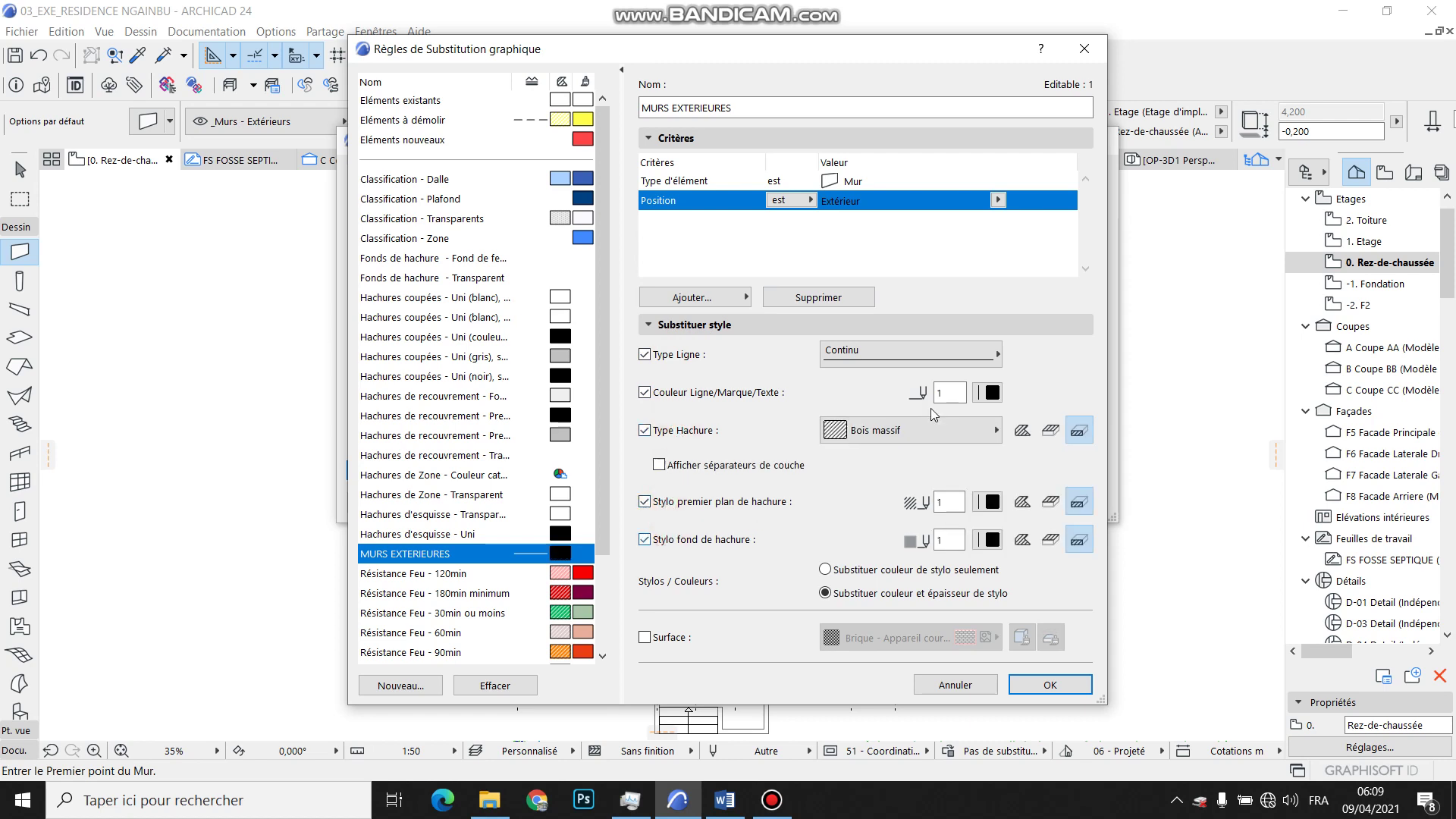
# Set the line, hatch foreground and hatch background pens of the MURS EXTERIEURES rule to red pen 68, and accept the rule.
pyautogui.click(985, 395)
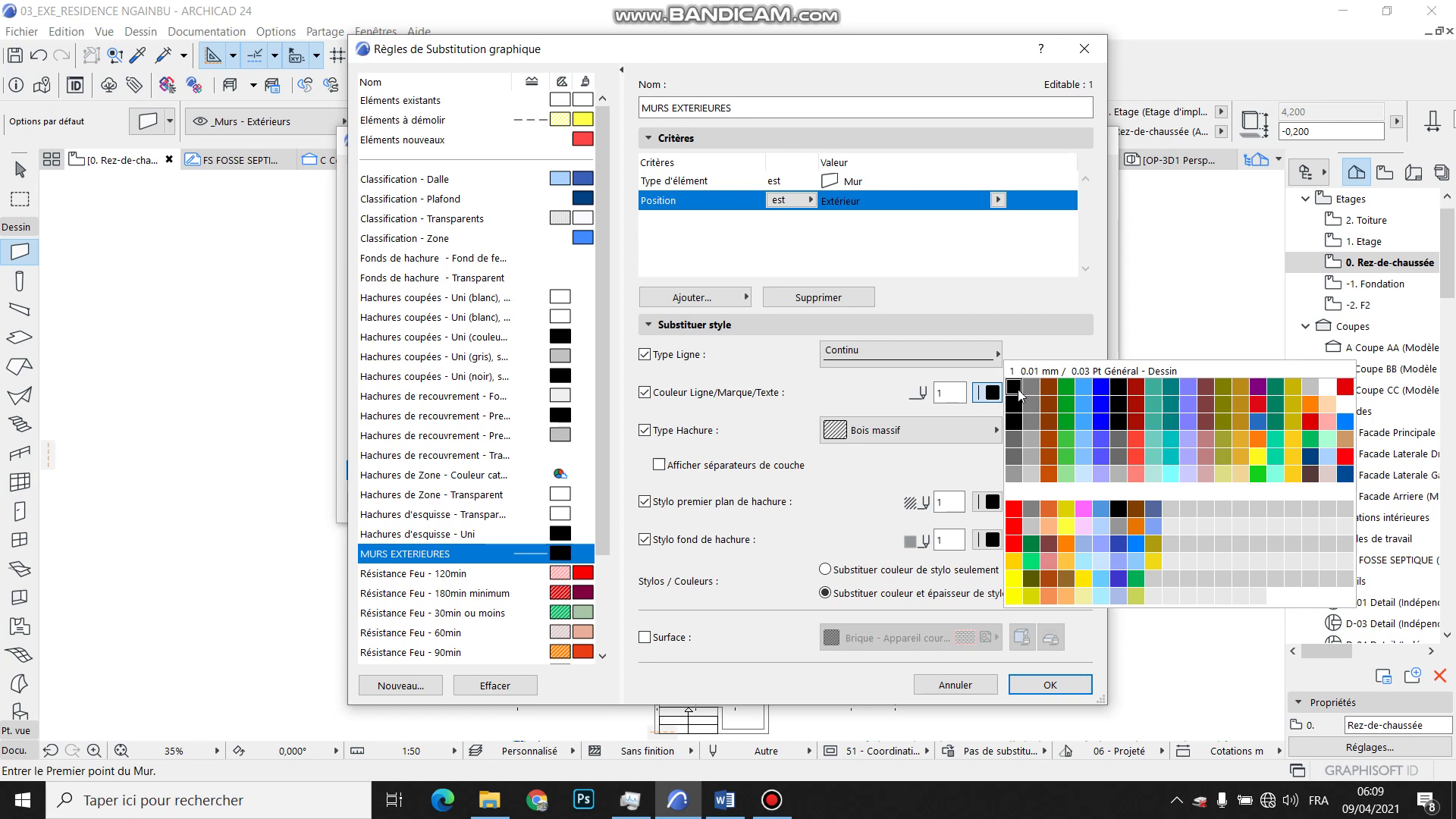
pyautogui.click(1137, 446)
pyautogui.click(935, 427)
pyautogui.click(934, 425)
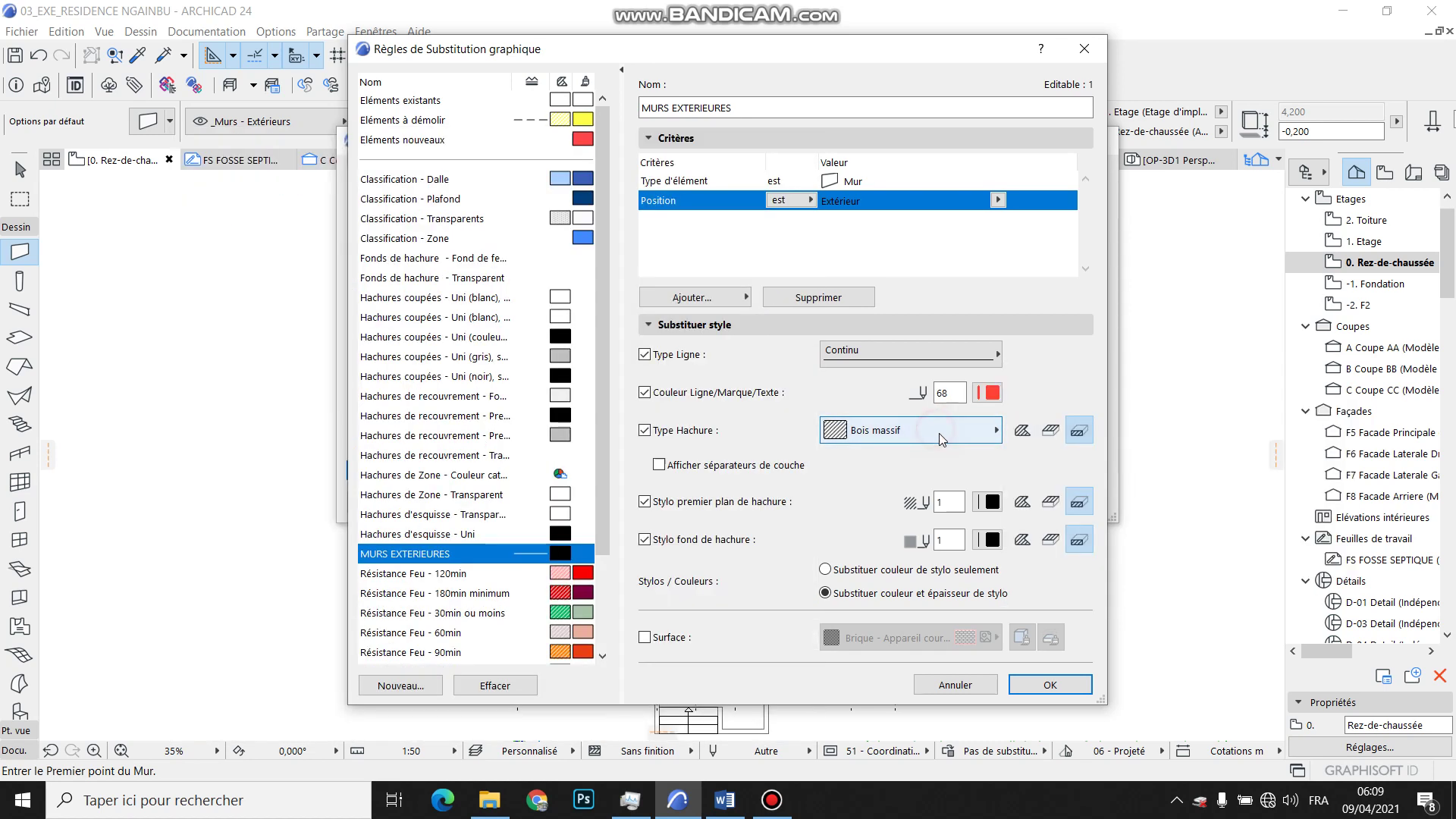
pyautogui.click(992, 502)
pyautogui.click(1136, 547)
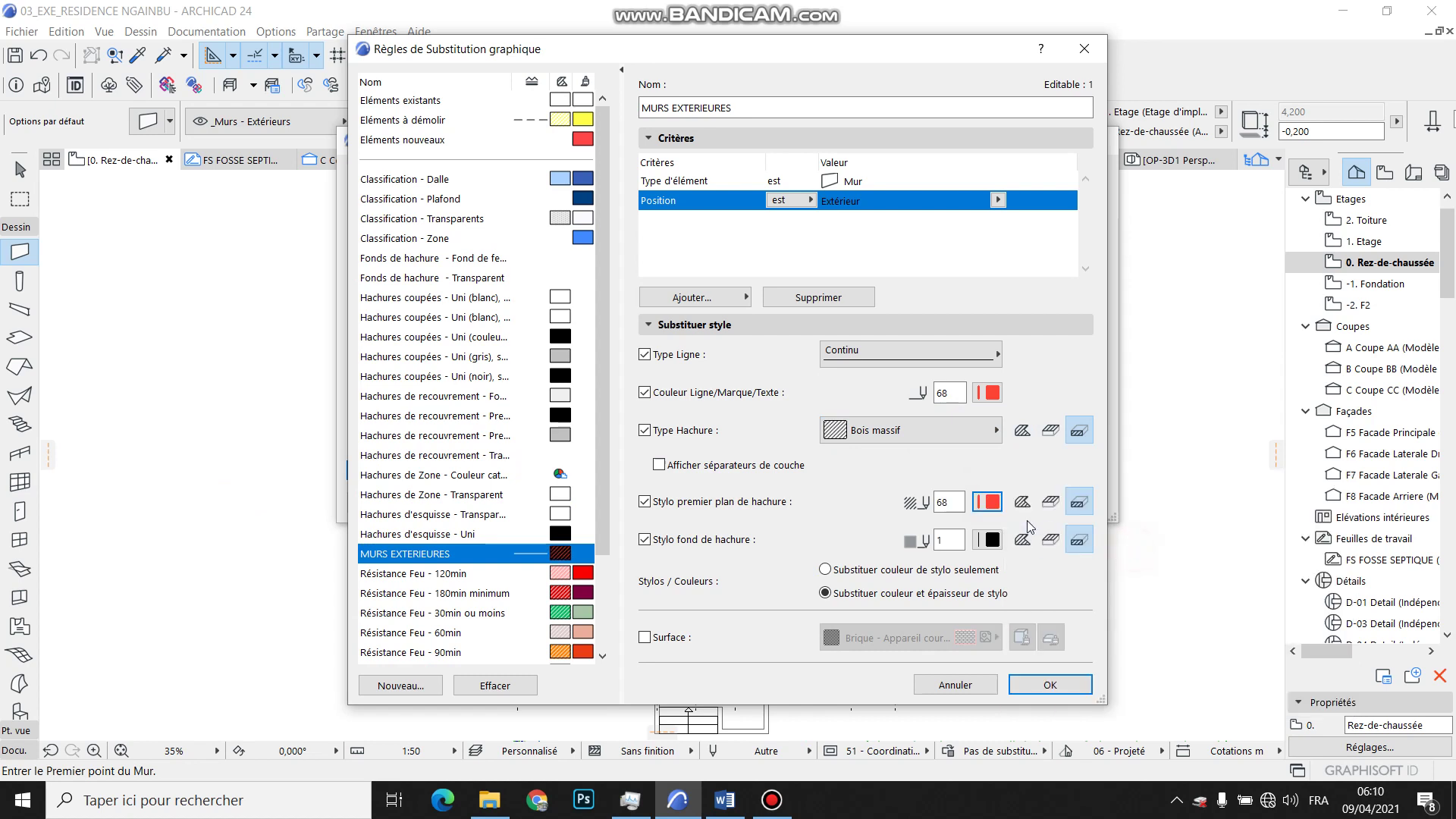
pyautogui.click(992, 539)
pyautogui.click(1137, 588)
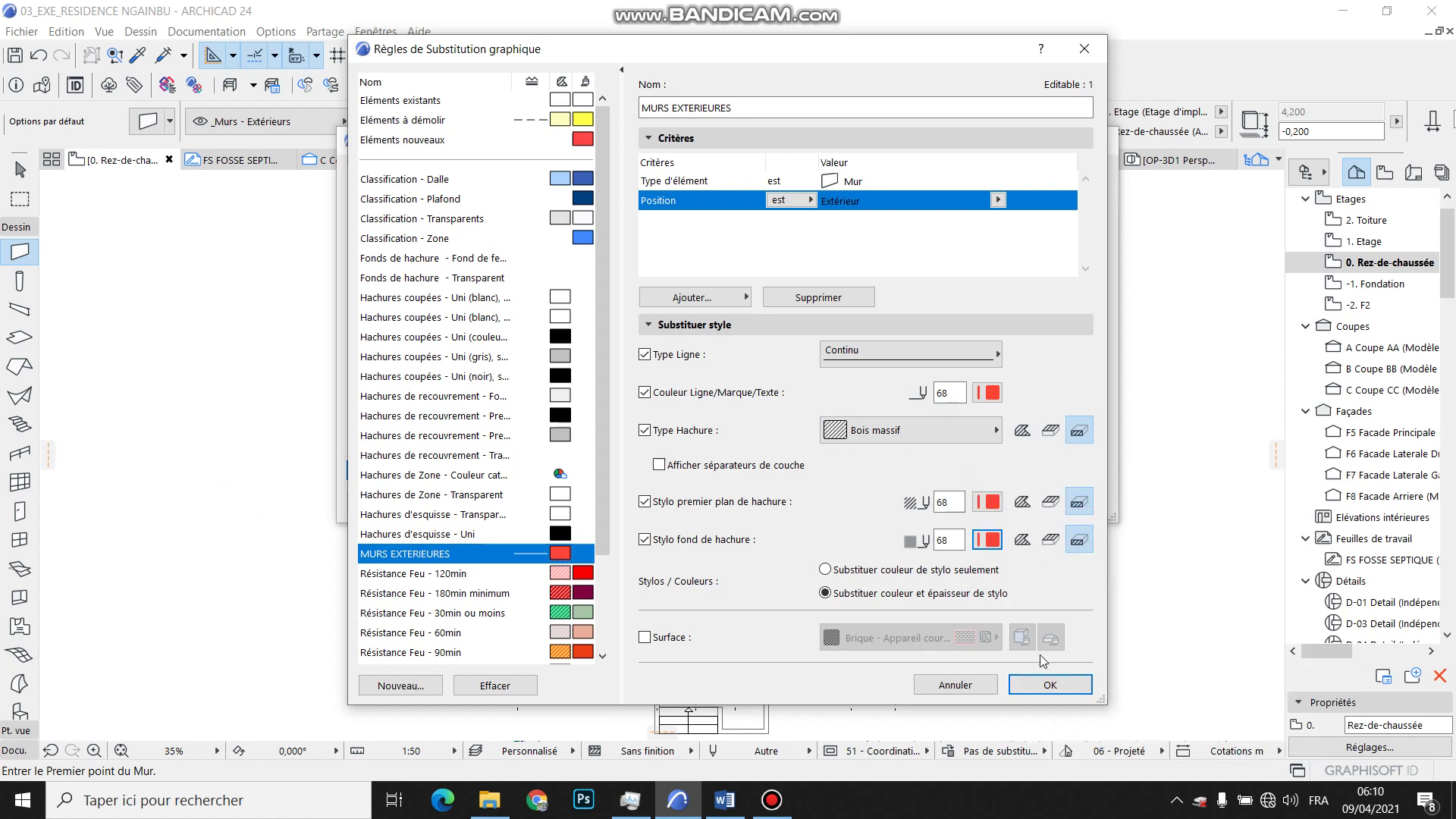
pyautogui.click(1050, 685)
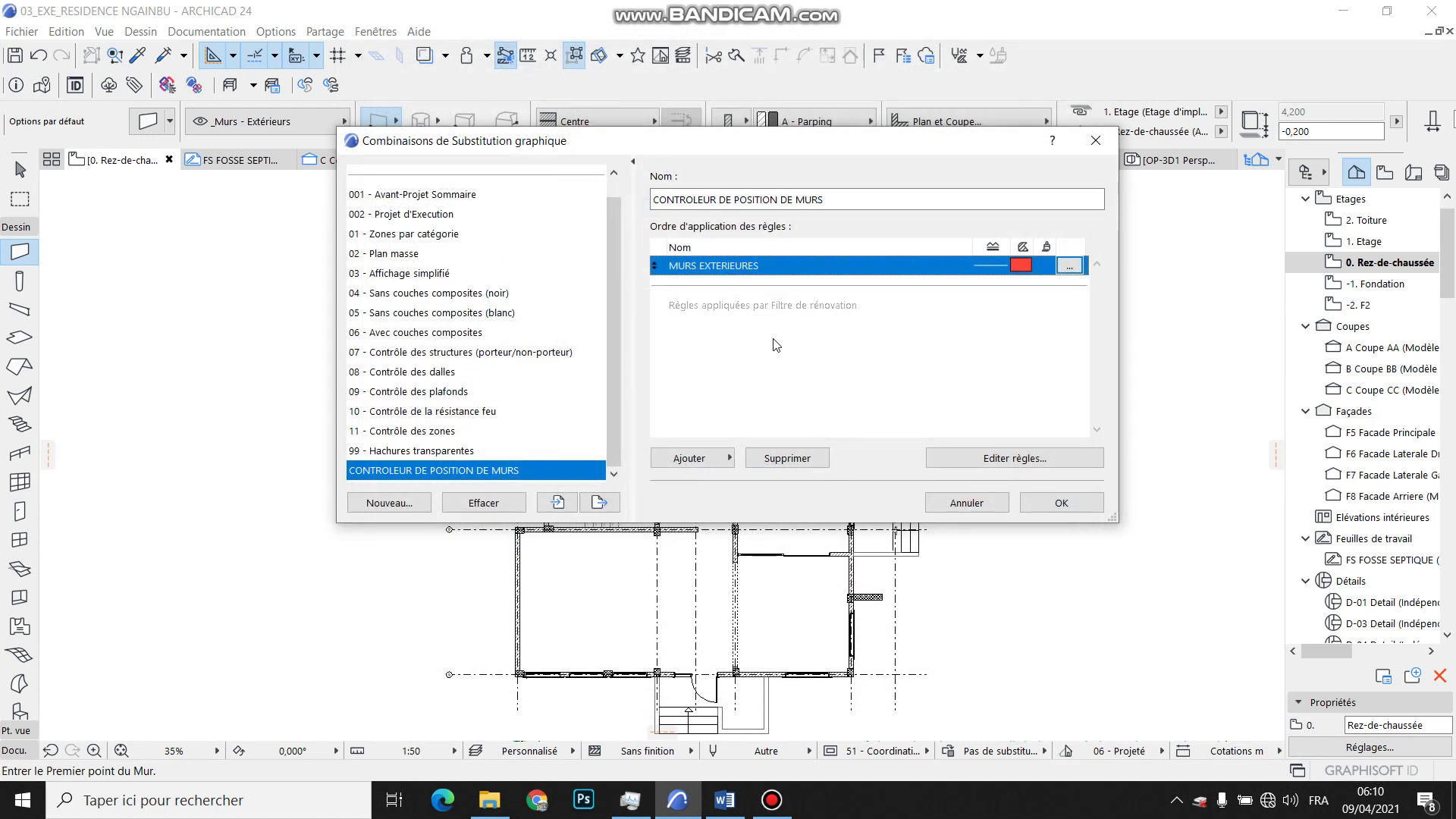
# Add a second new rule named MURS INTERIEURES to the override combination.
pyautogui.click(715, 458)
pyautogui.click(813, 620)
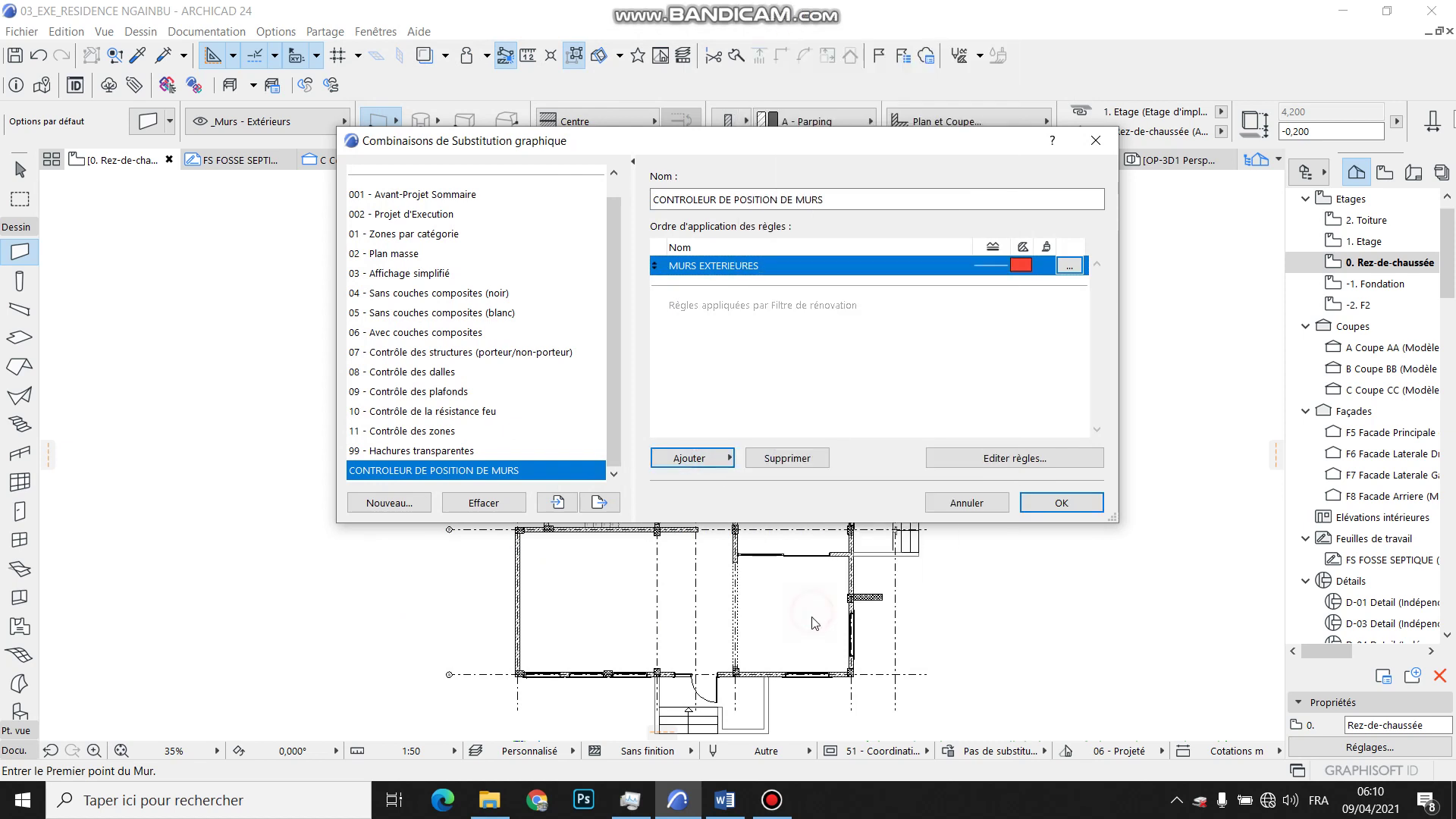
pyautogui.click(716, 459)
pyautogui.click(827, 620)
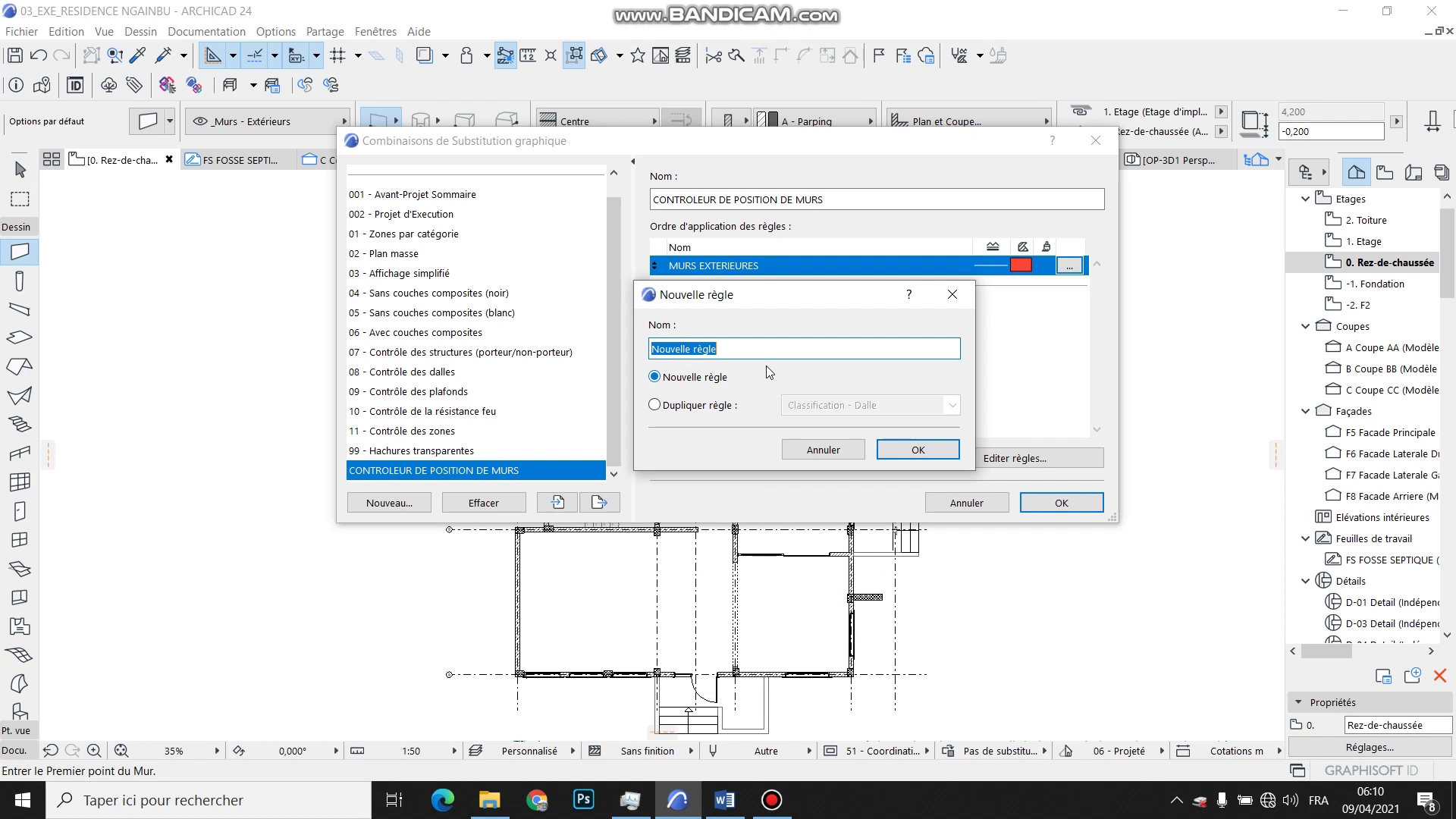
pyautogui.write('MURS INTERIEURES')
pyautogui.click(910, 450)
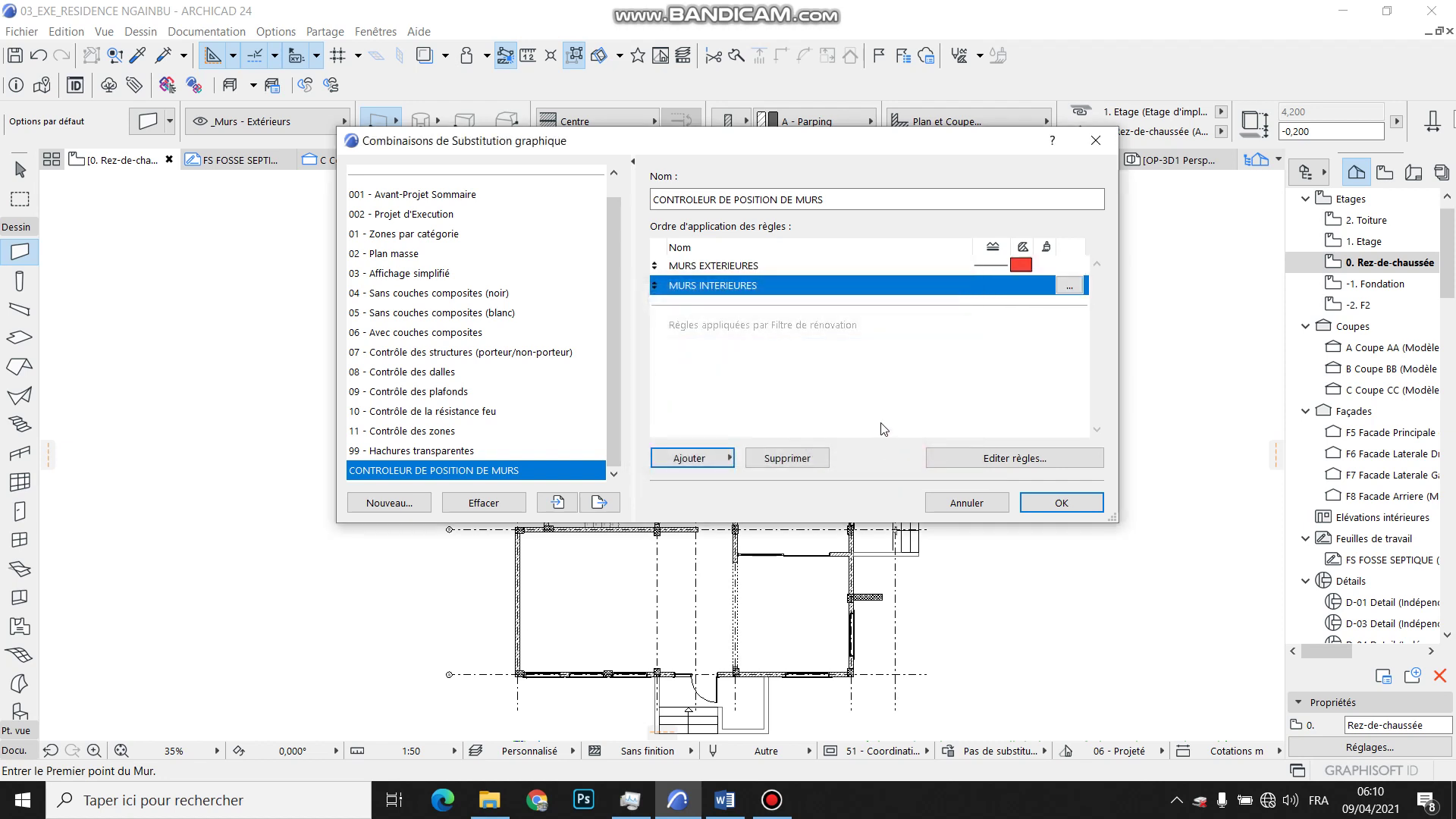
# Set the MURS INTERIEURES rule's criteria to element type Mur and Position Intérieur.
pyautogui.click(1067, 287)
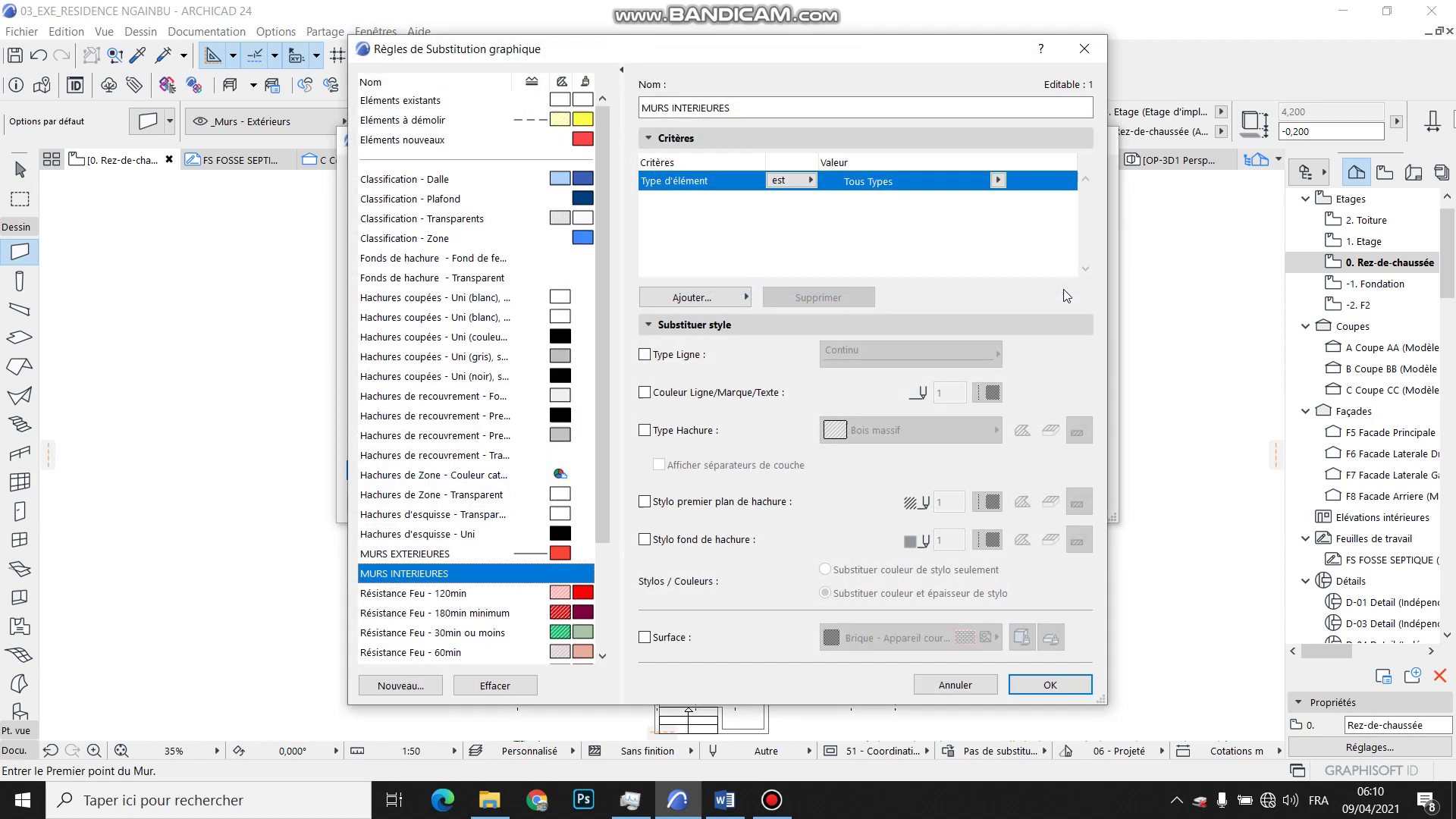
pyautogui.click(807, 181)
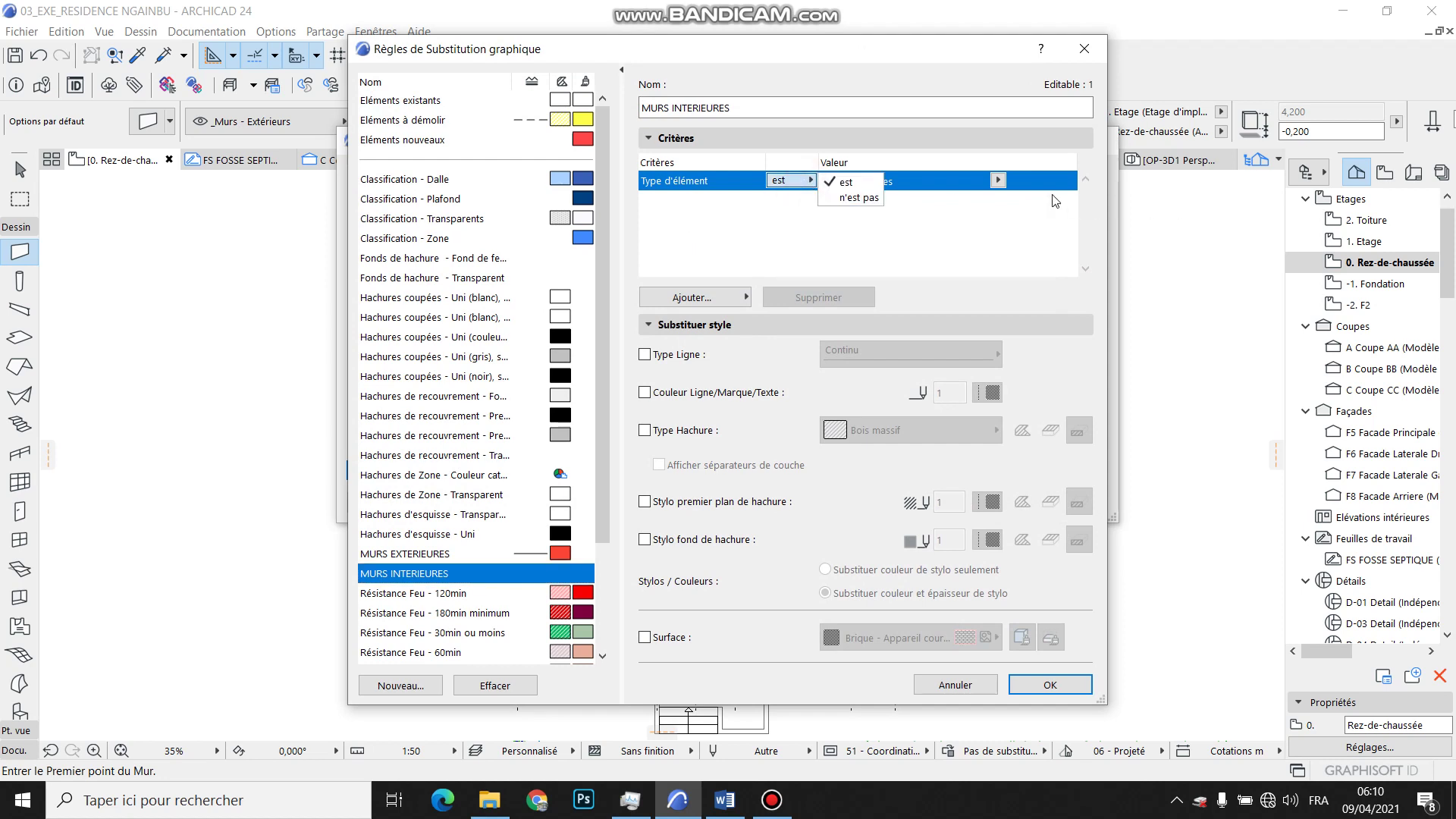
pyautogui.click(998, 181)
pyautogui.click(1049, 108)
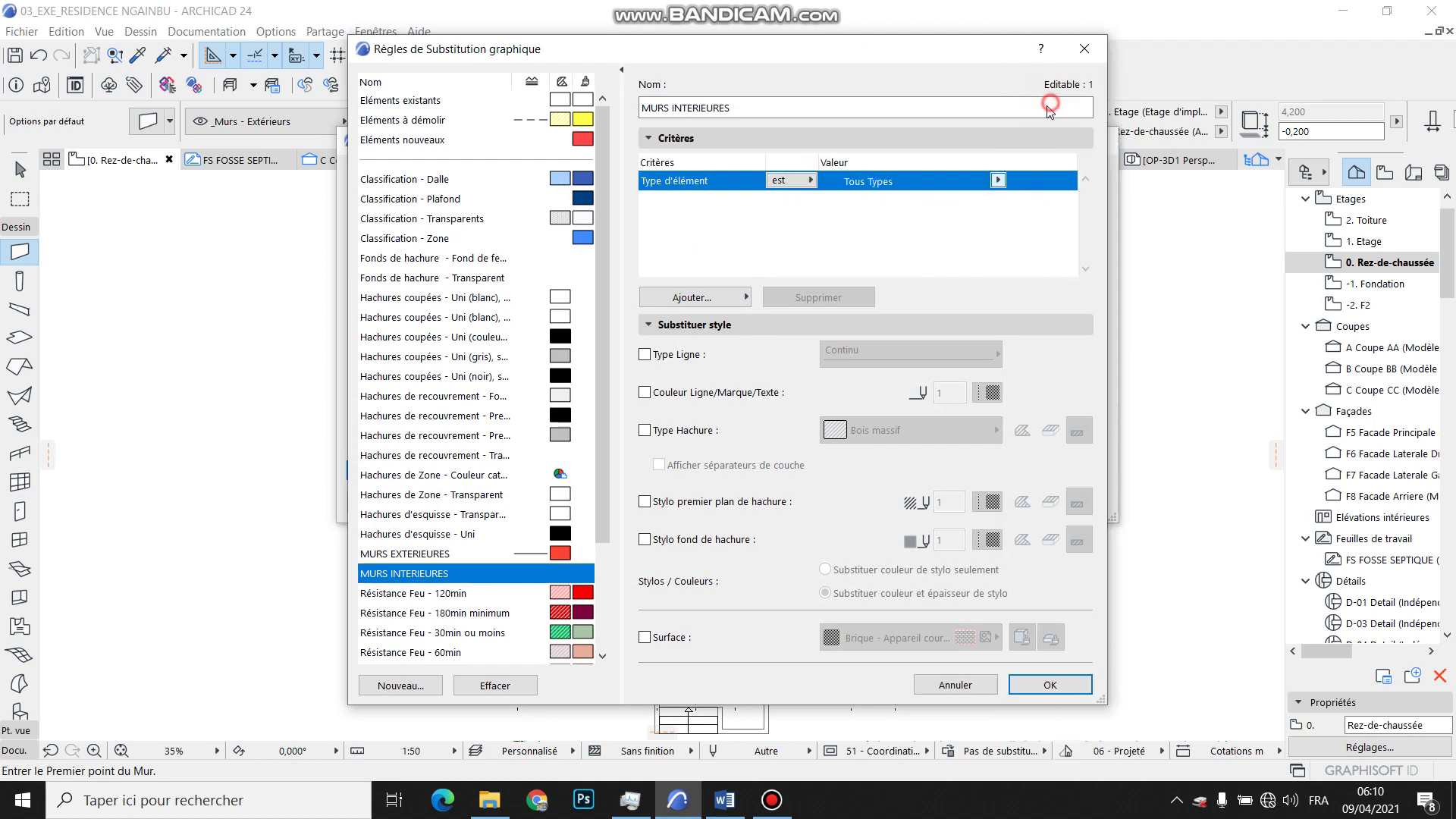
pyautogui.click(719, 297)
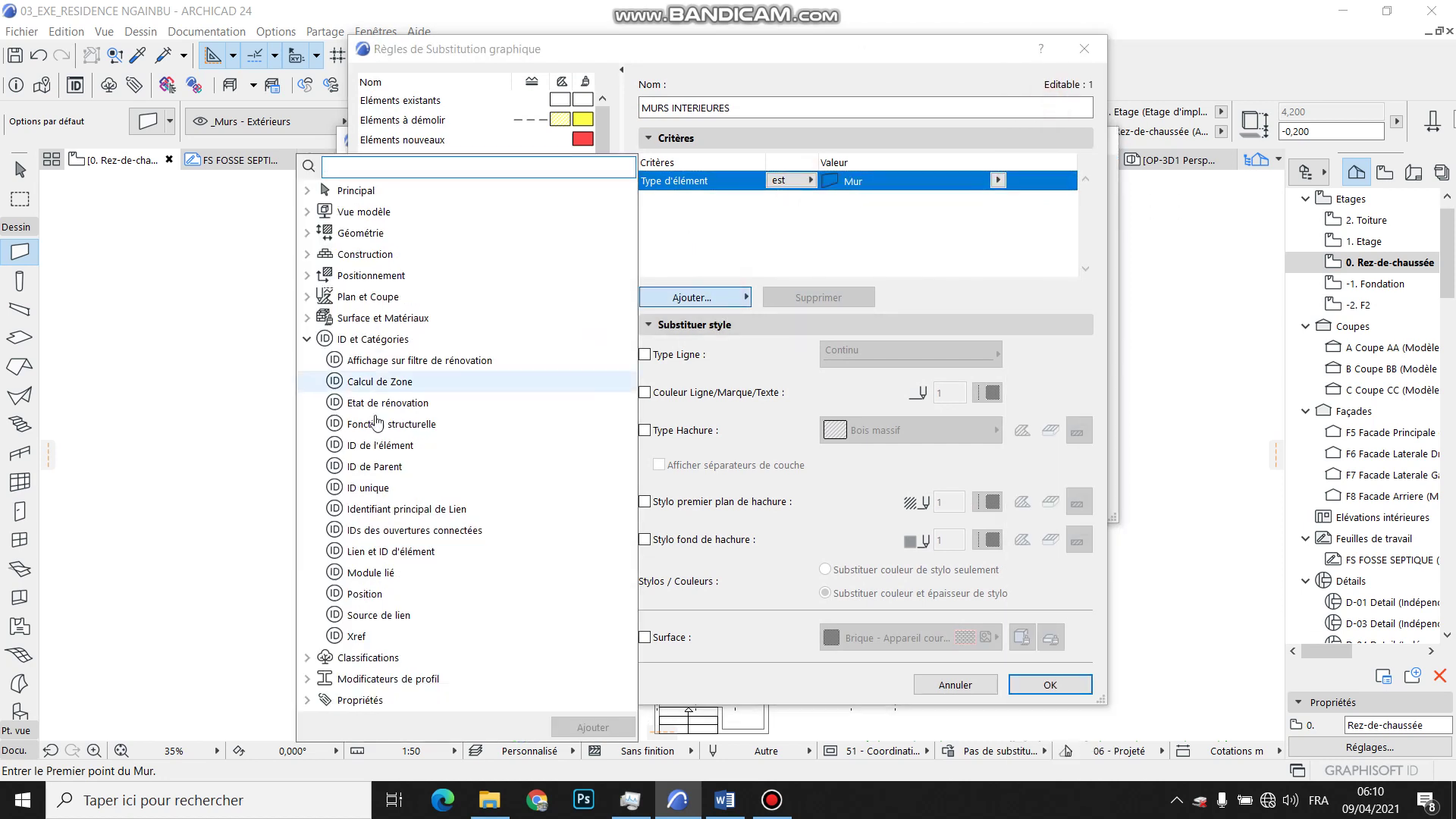
pyautogui.click(307, 339)
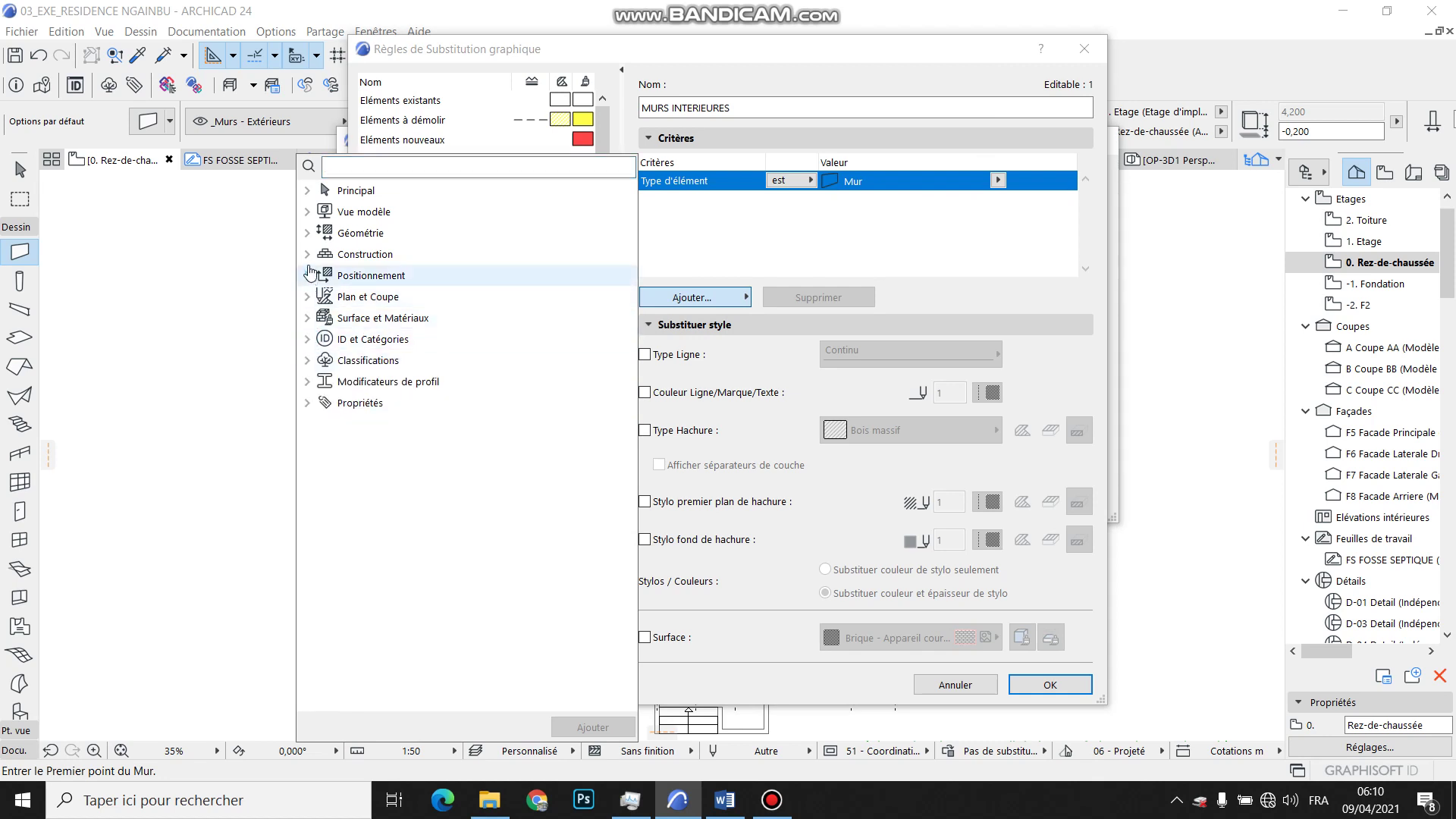
pyautogui.click(307, 339)
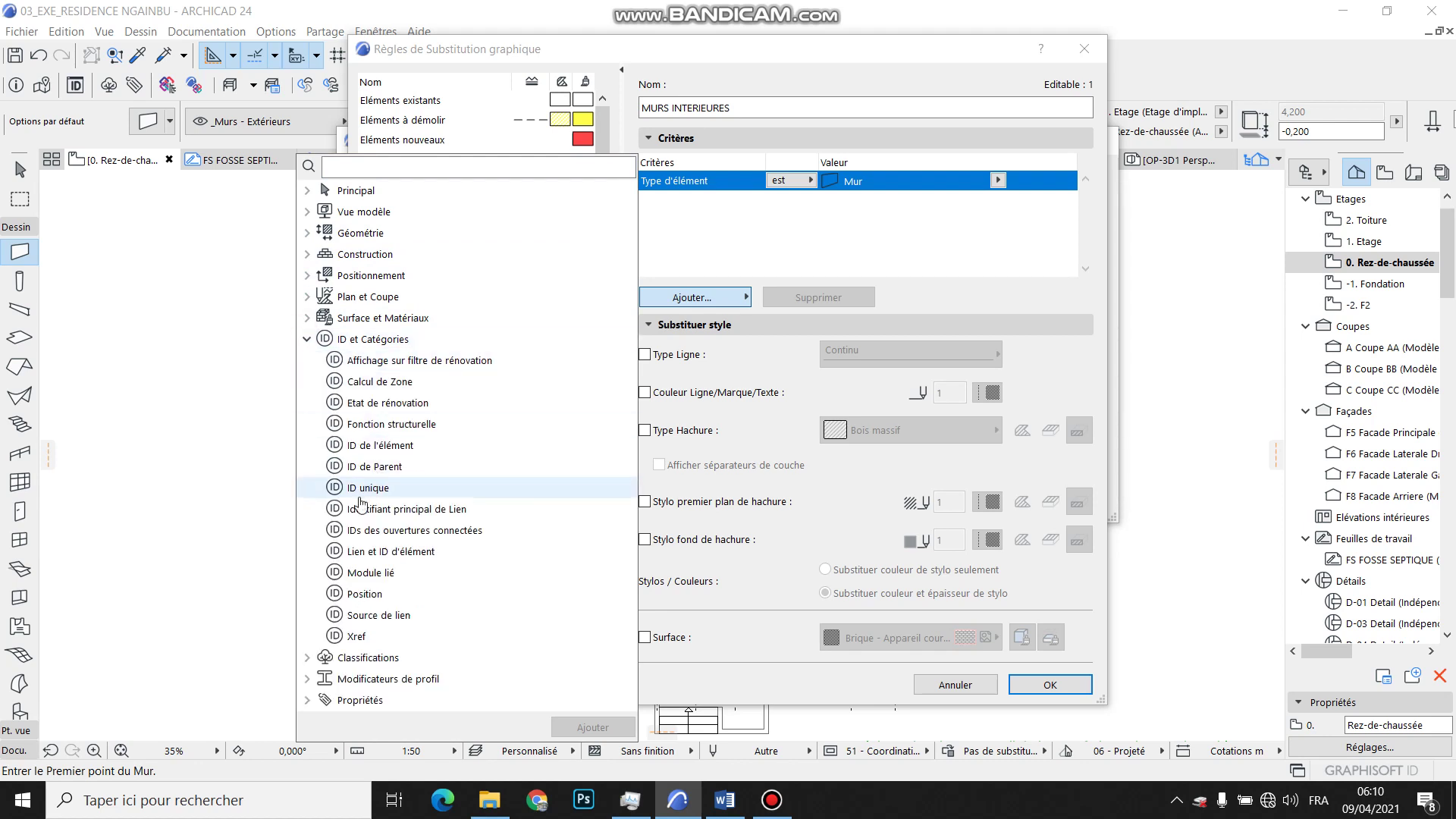
pyautogui.doubleClick(375, 594)
pyautogui.click(995, 200)
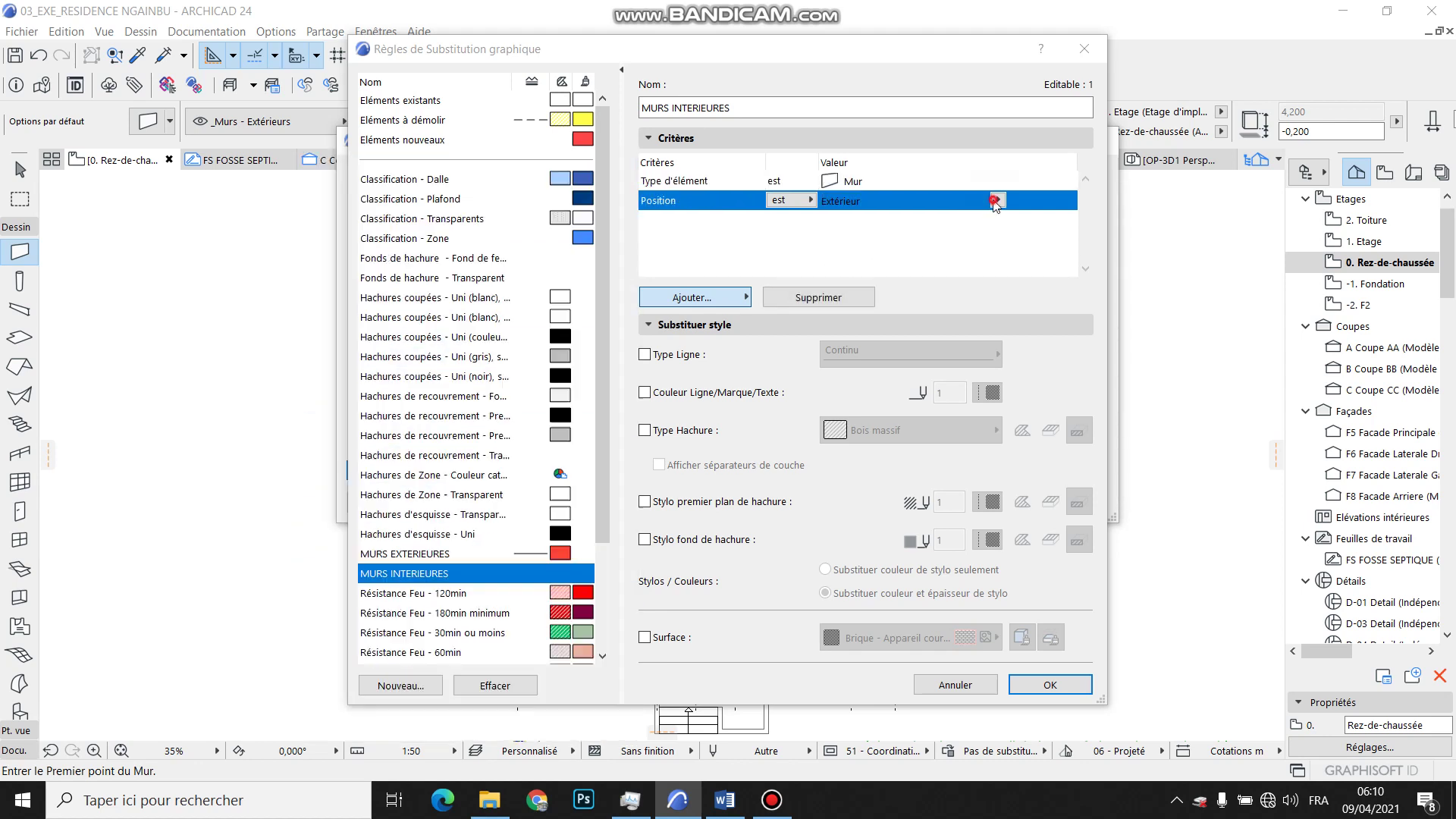
pyautogui.click(1024, 219)
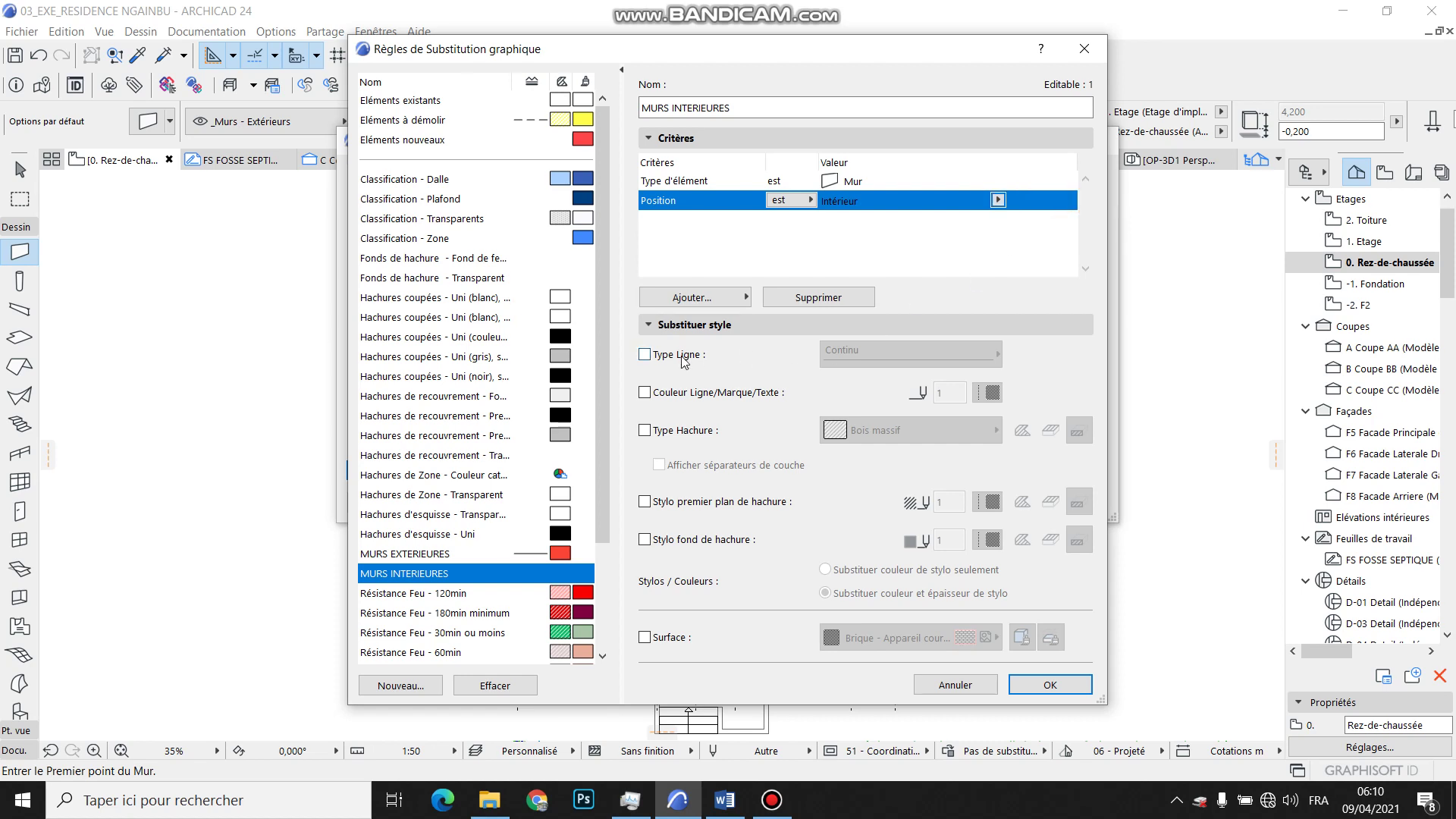
# Enable the line type, line colour, hatch type, hatch foreground pen and hatch background pen overrides for the MURS INTERIEURES rule.
pyautogui.click(646, 354)
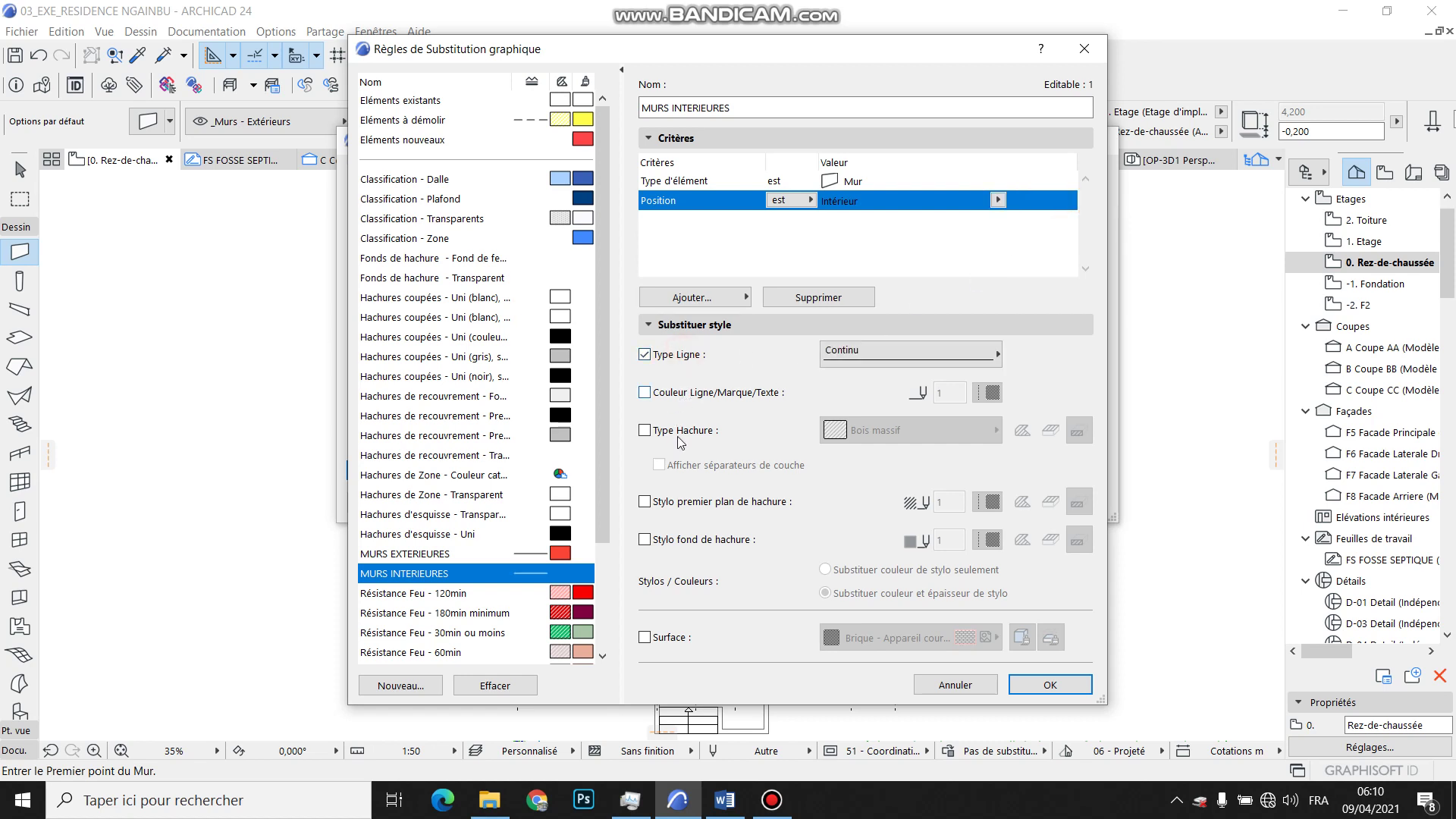
pyautogui.click(677, 432)
pyautogui.click(689, 400)
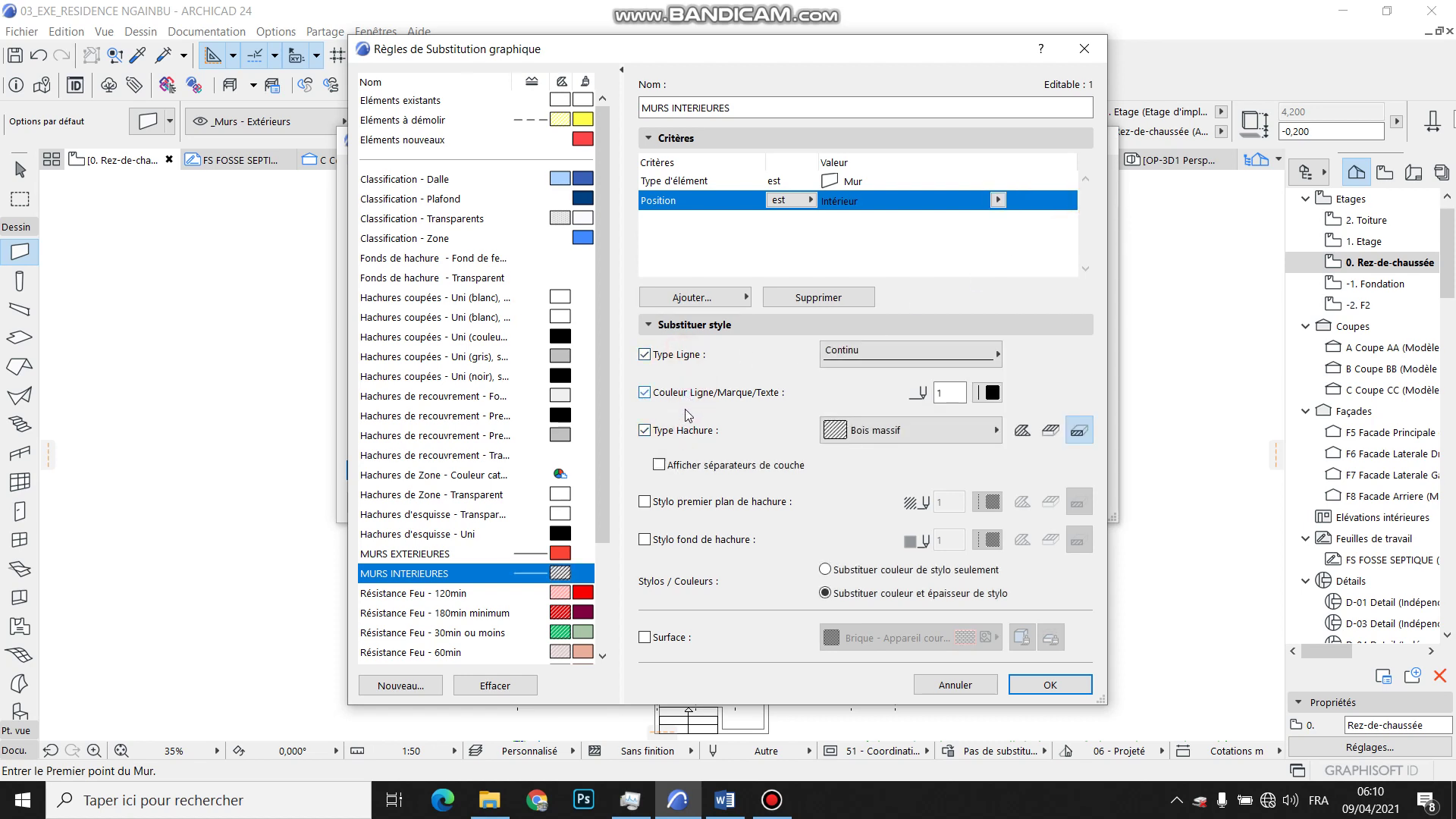
pyautogui.click(689, 398)
pyautogui.click(686, 468)
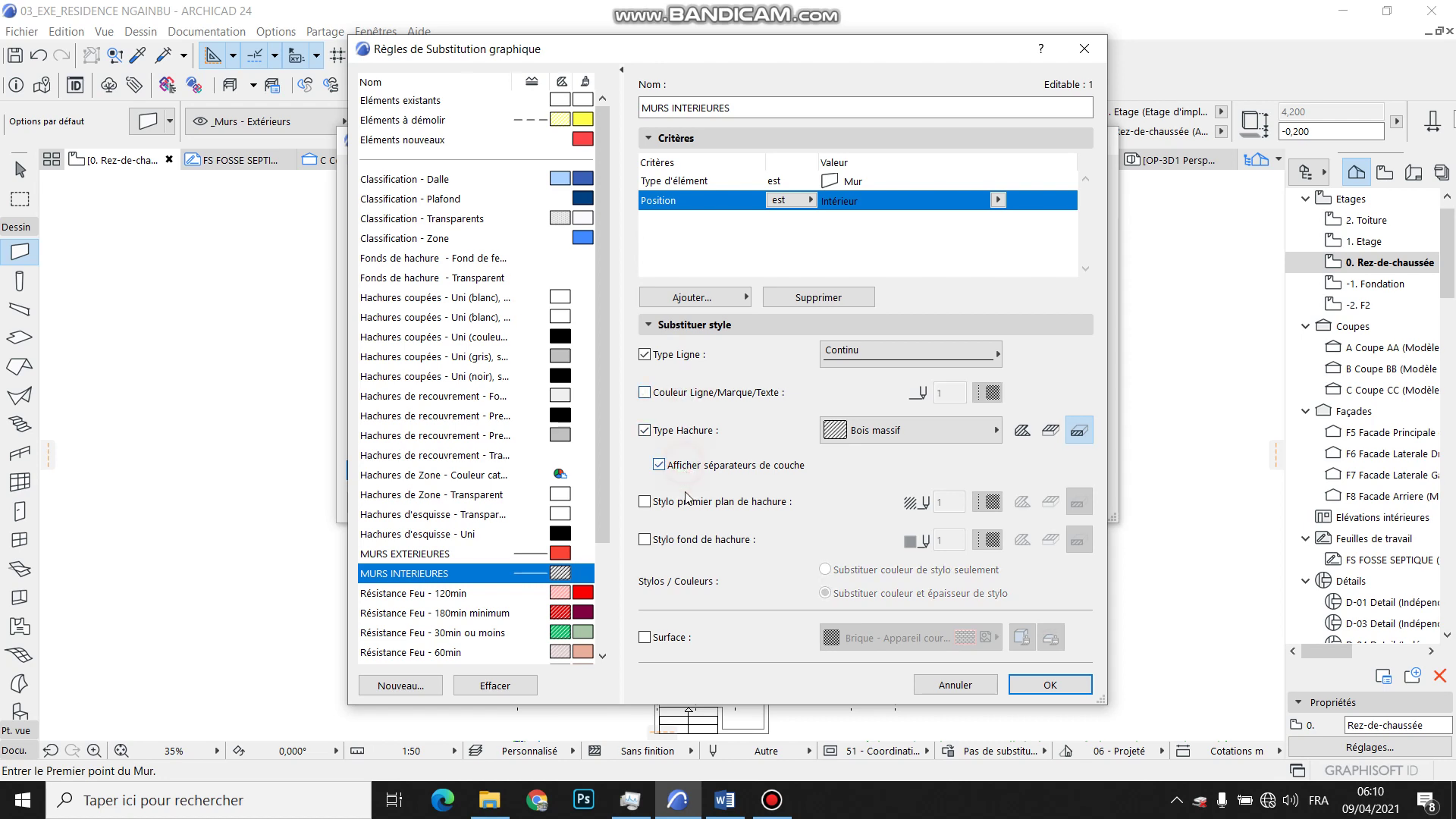
pyautogui.click(688, 467)
pyautogui.click(671, 503)
pyautogui.click(673, 540)
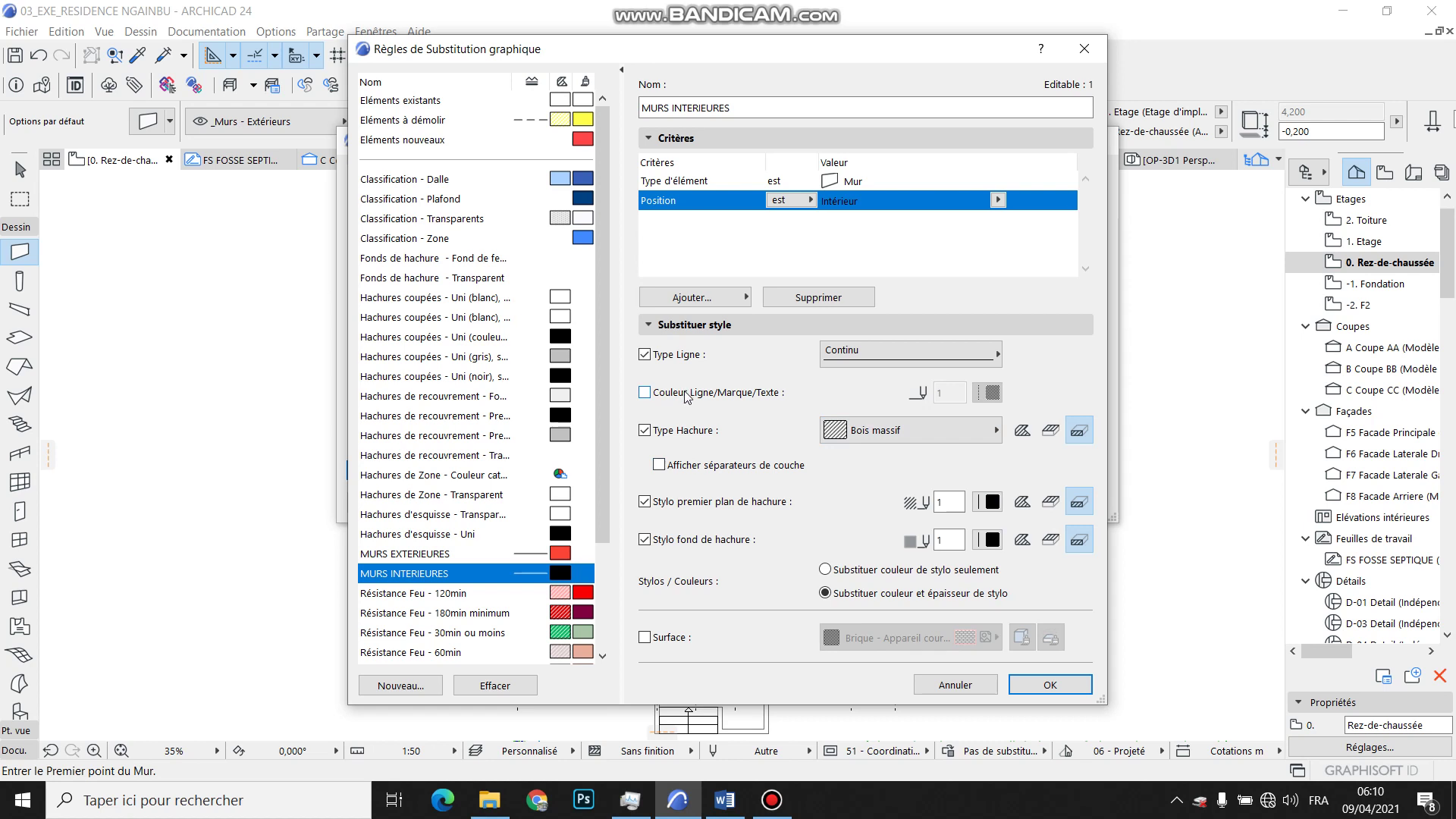
pyautogui.click(750, 393)
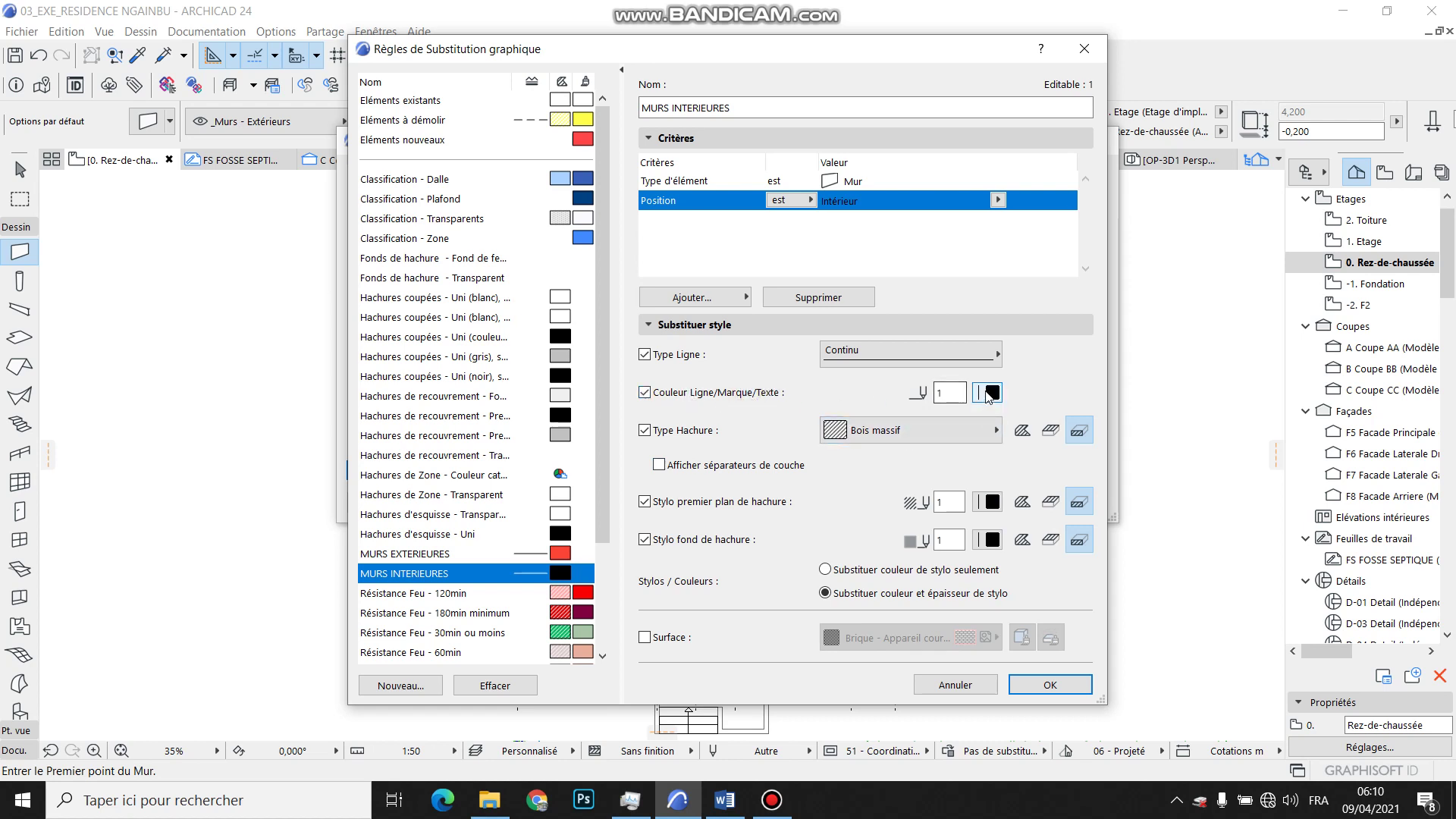
# Set the MURS INTERIEURES rule's line and hatch foreground pens to green pen 44 and its hatch background pen to green, and apply the combination.
pyautogui.click(989, 393)
pyautogui.click(1066, 422)
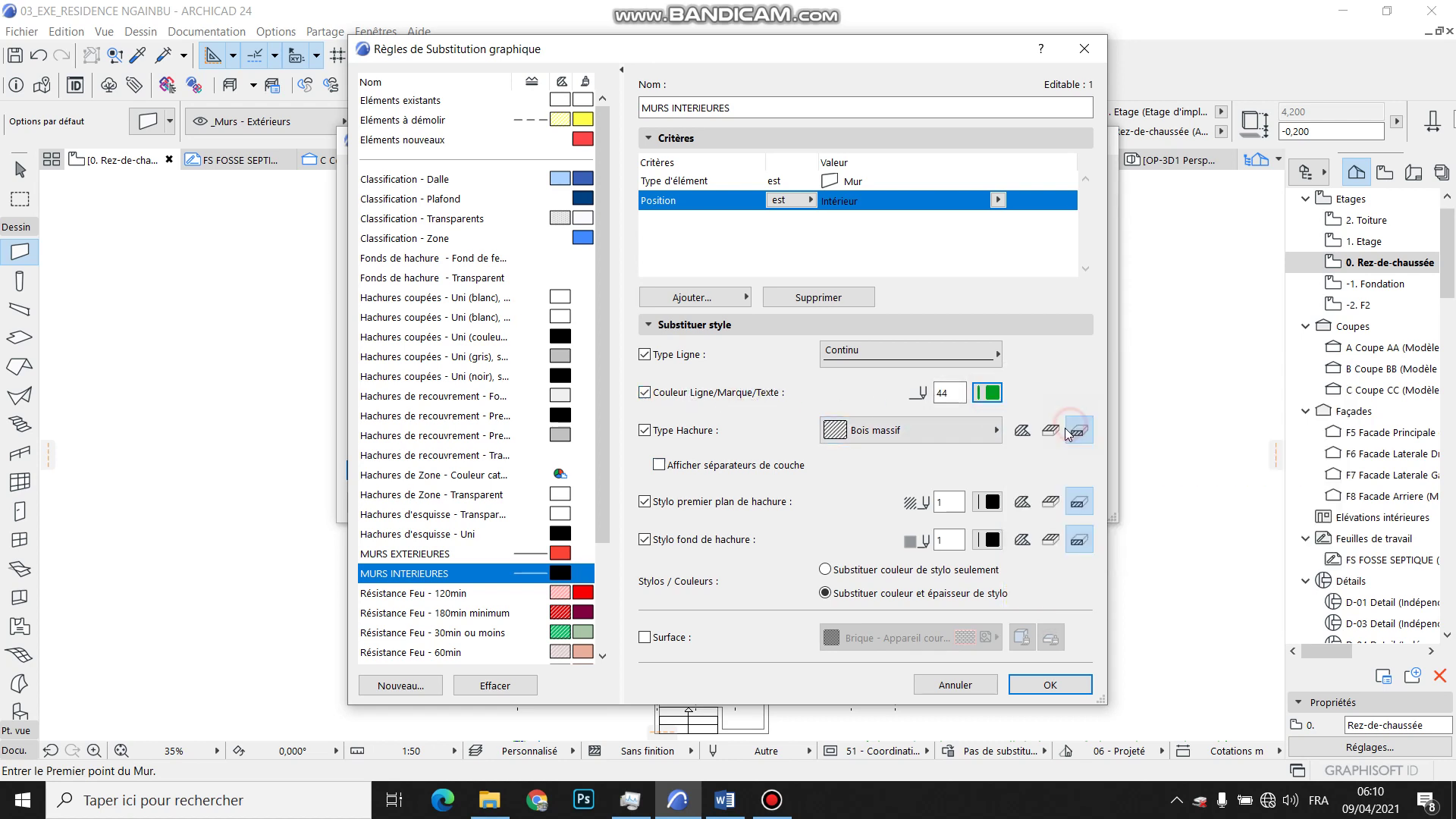
pyautogui.click(990, 502)
pyautogui.click(1067, 531)
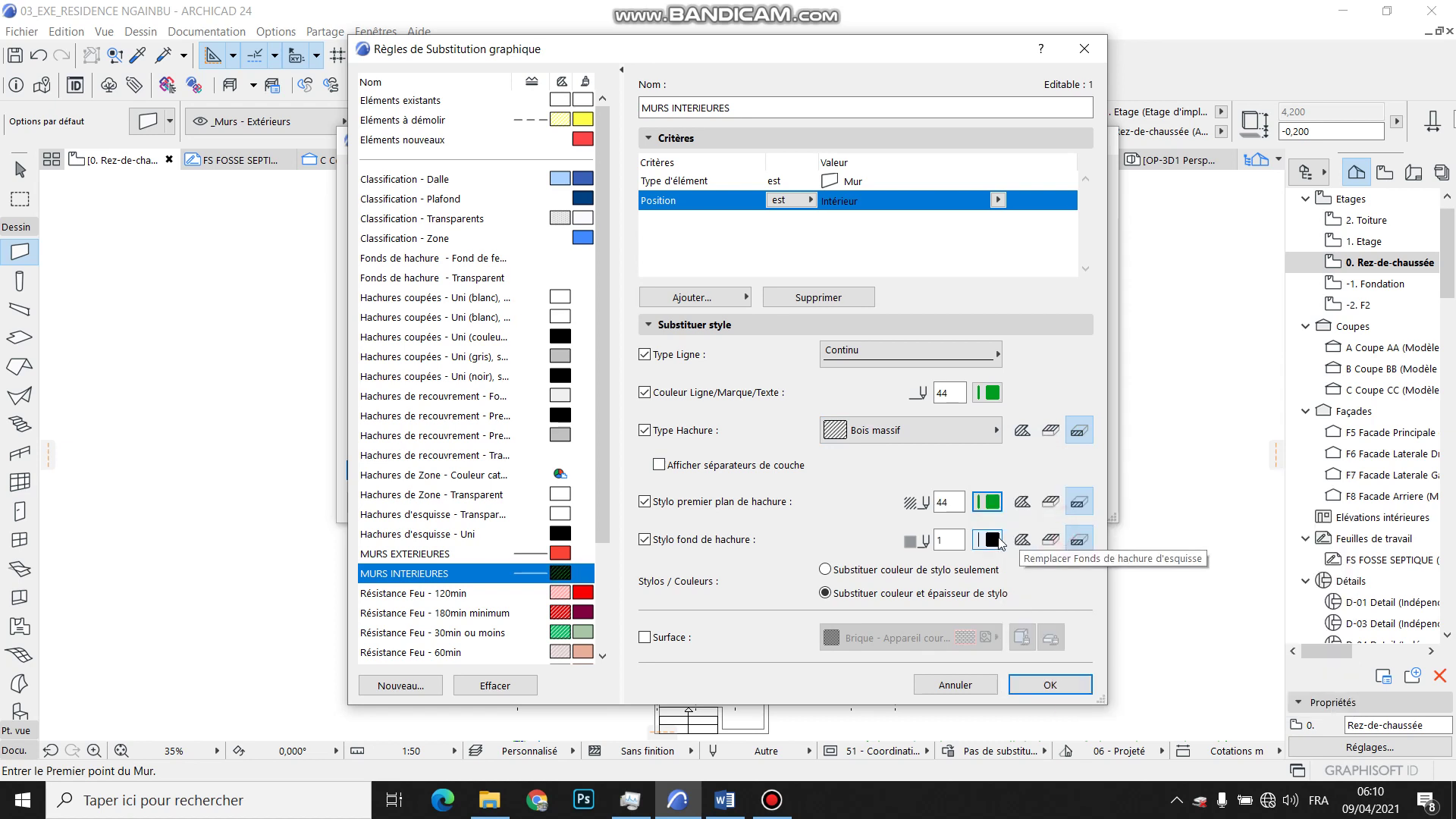
pyautogui.click(988, 539)
pyautogui.click(1068, 575)
pyautogui.click(1060, 685)
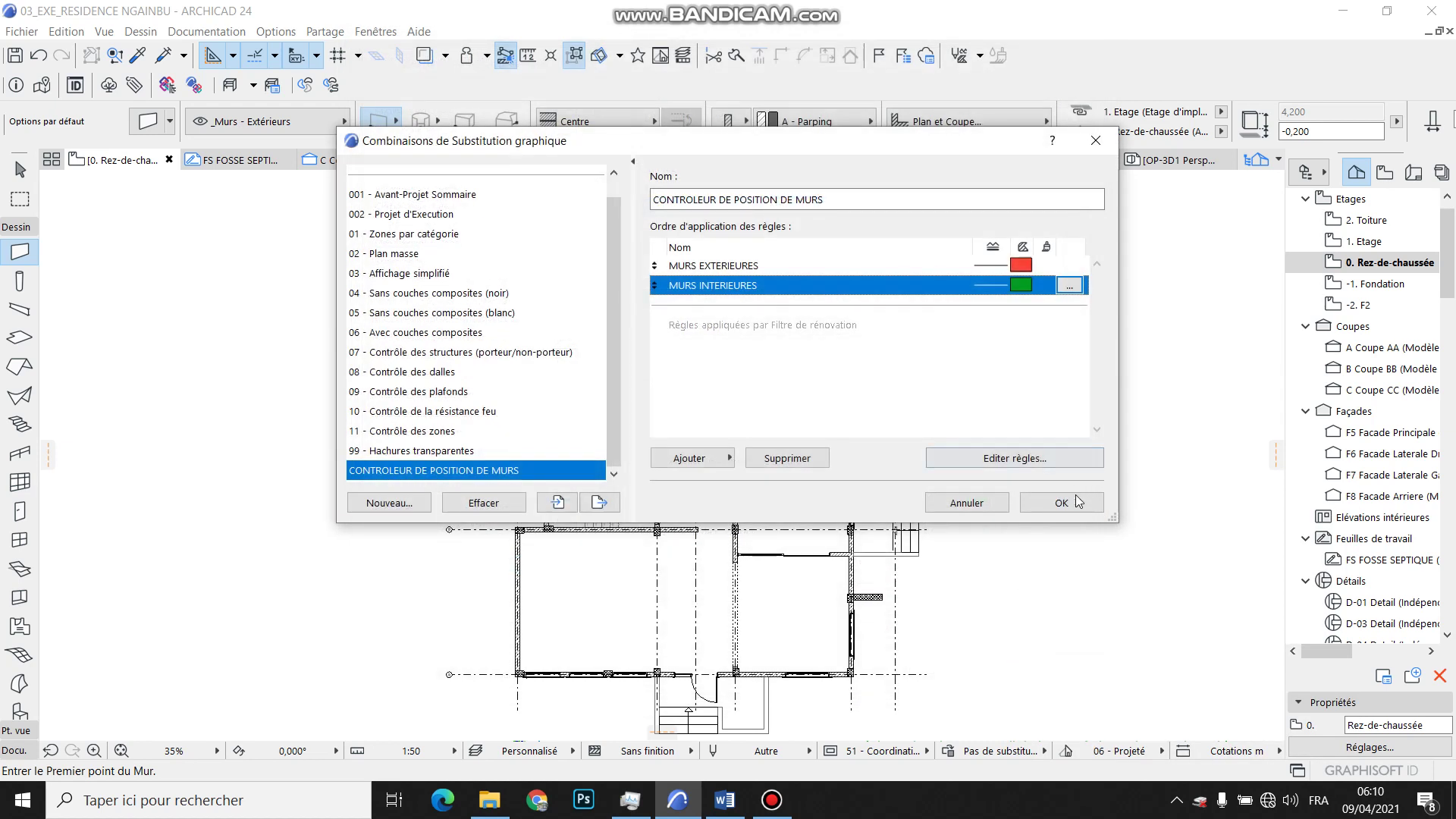
pyautogui.click(1078, 502)
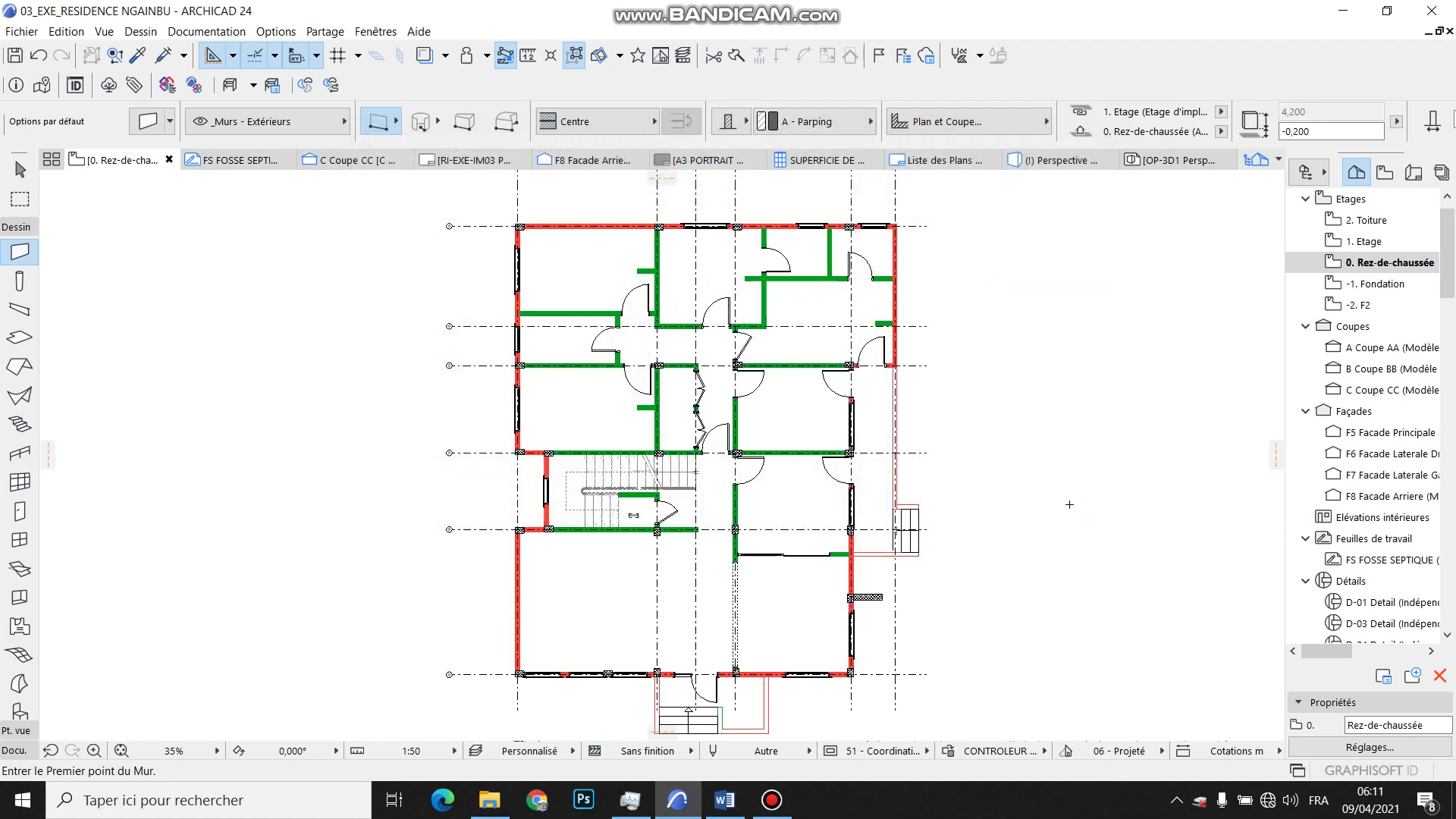
# Examine the red and green colour coding of the walls on the Rez-de-chaussée plan.
pyautogui.scroll(-2, 764, 340)
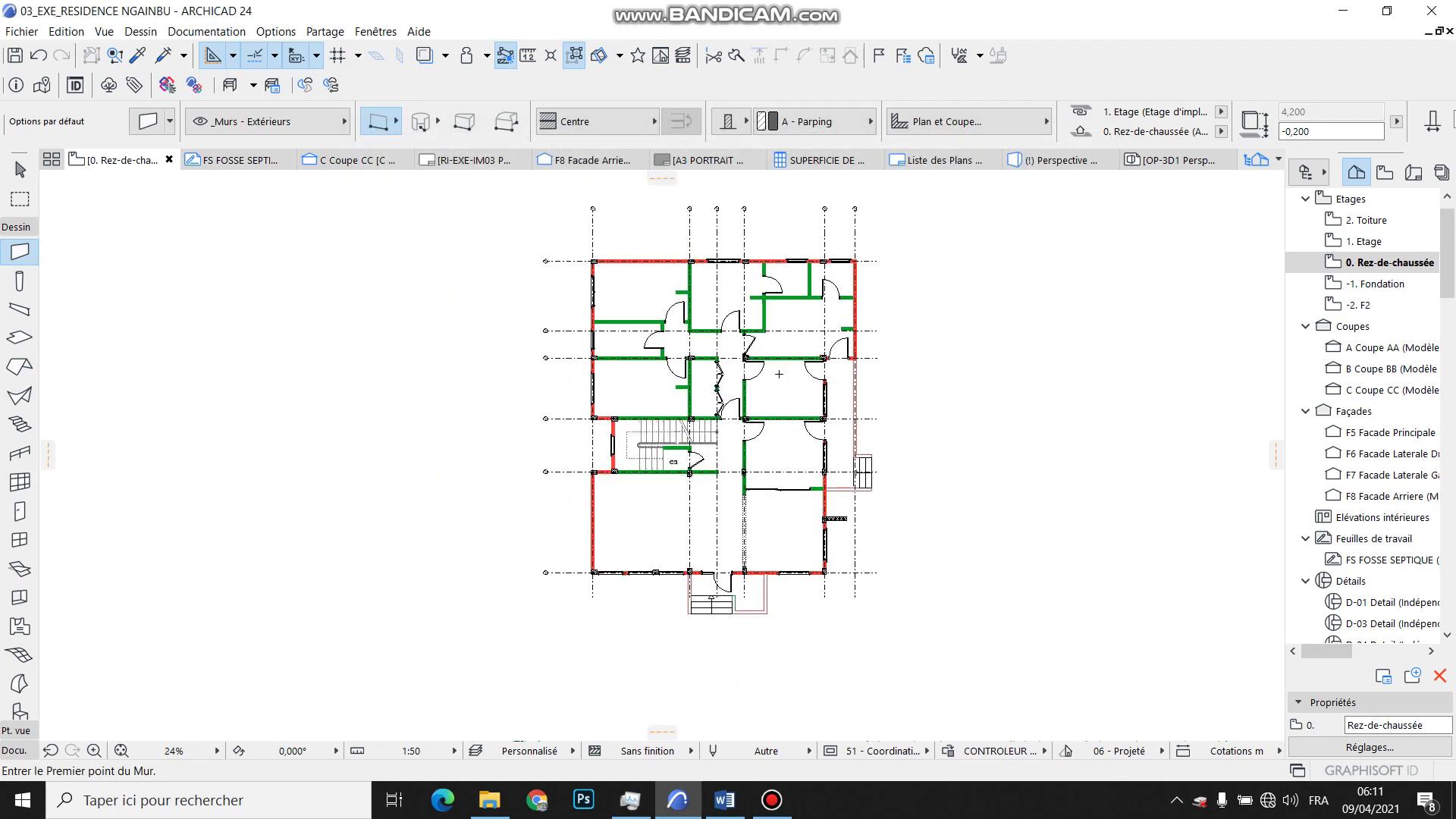
pyautogui.scroll(2, 744, 416)
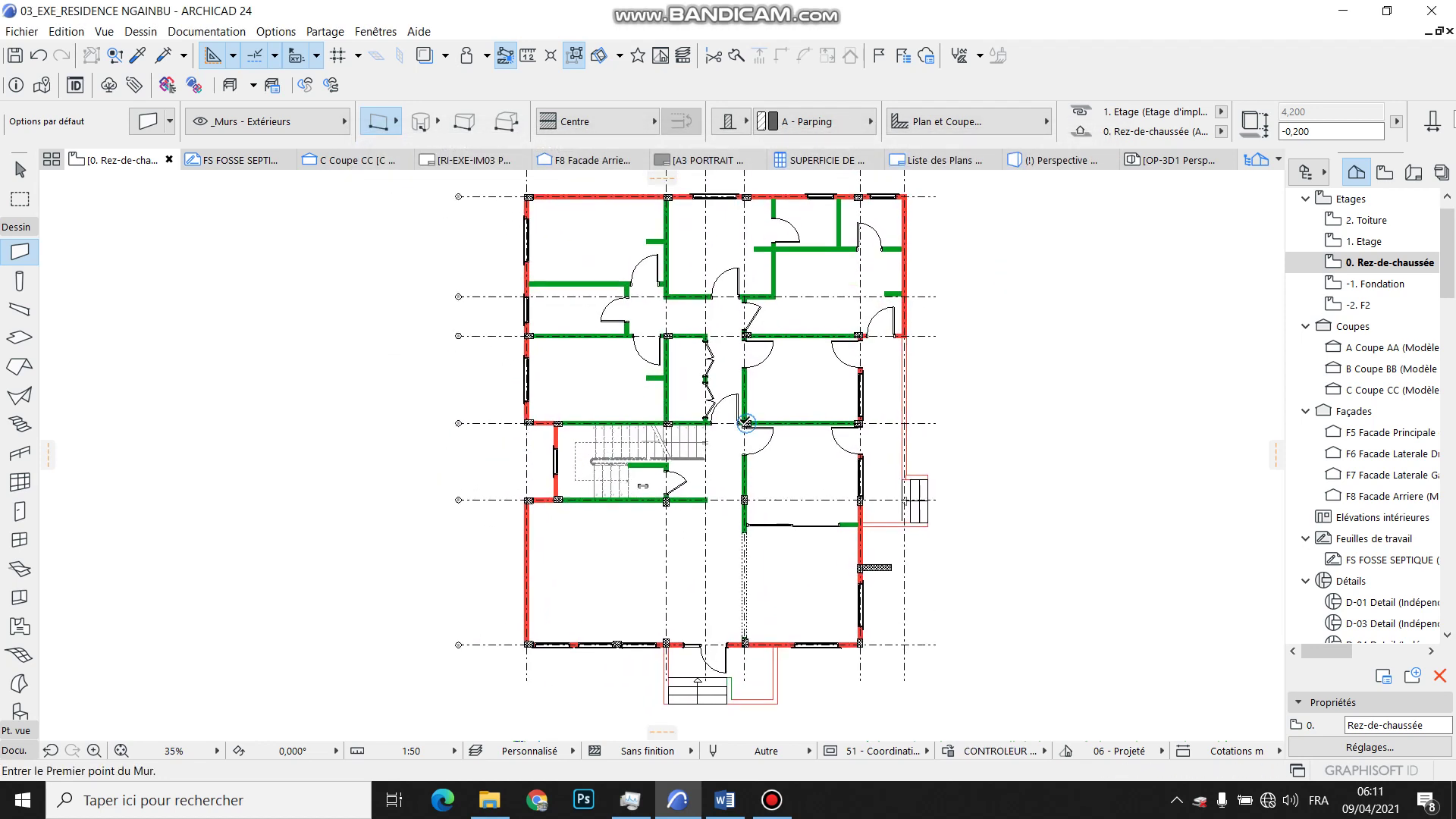
pyautogui.scroll(2, 735, 441)
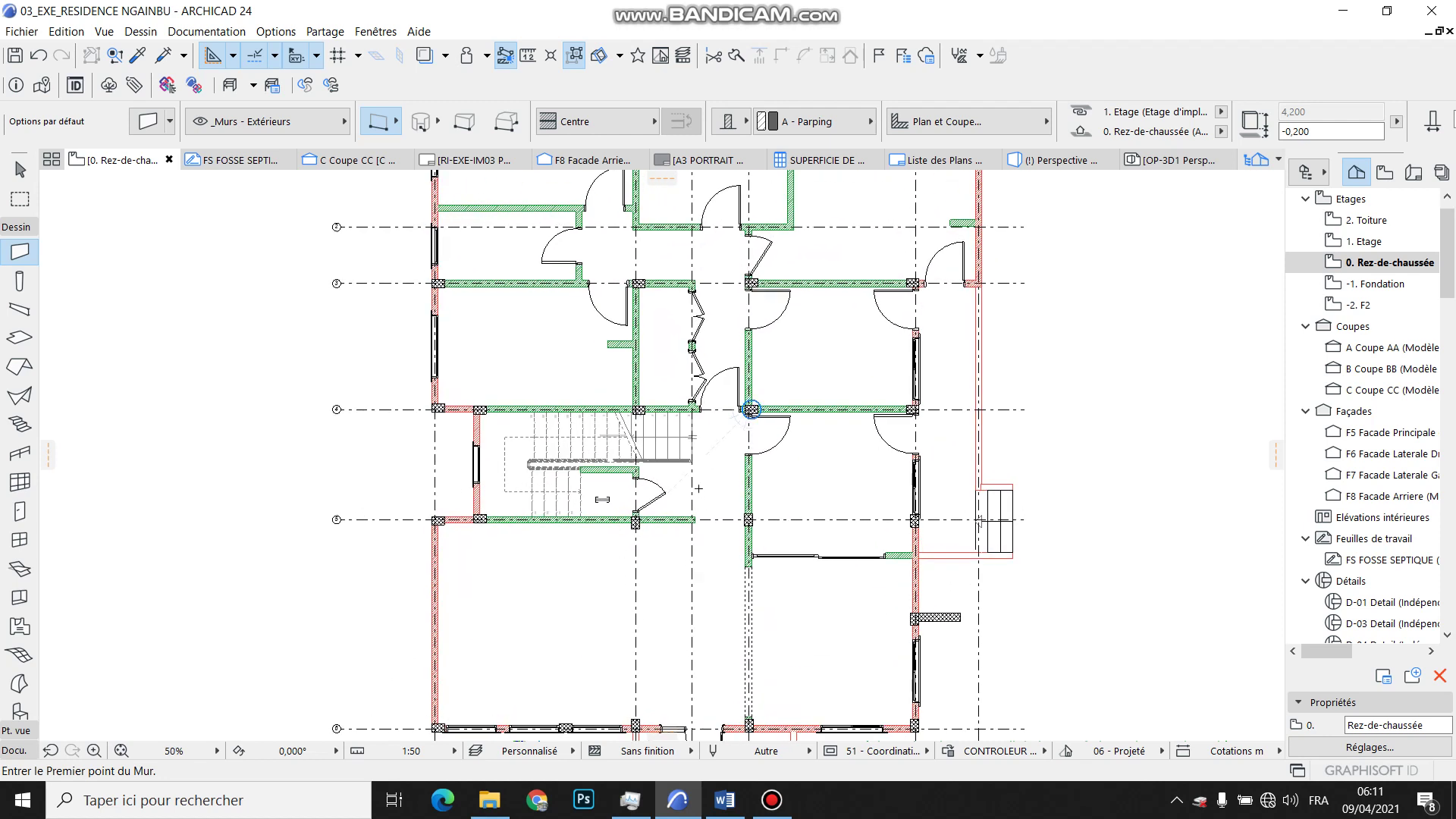
pyautogui.scroll(-3, 698, 489)
pyautogui.scroll(2, 697, 449)
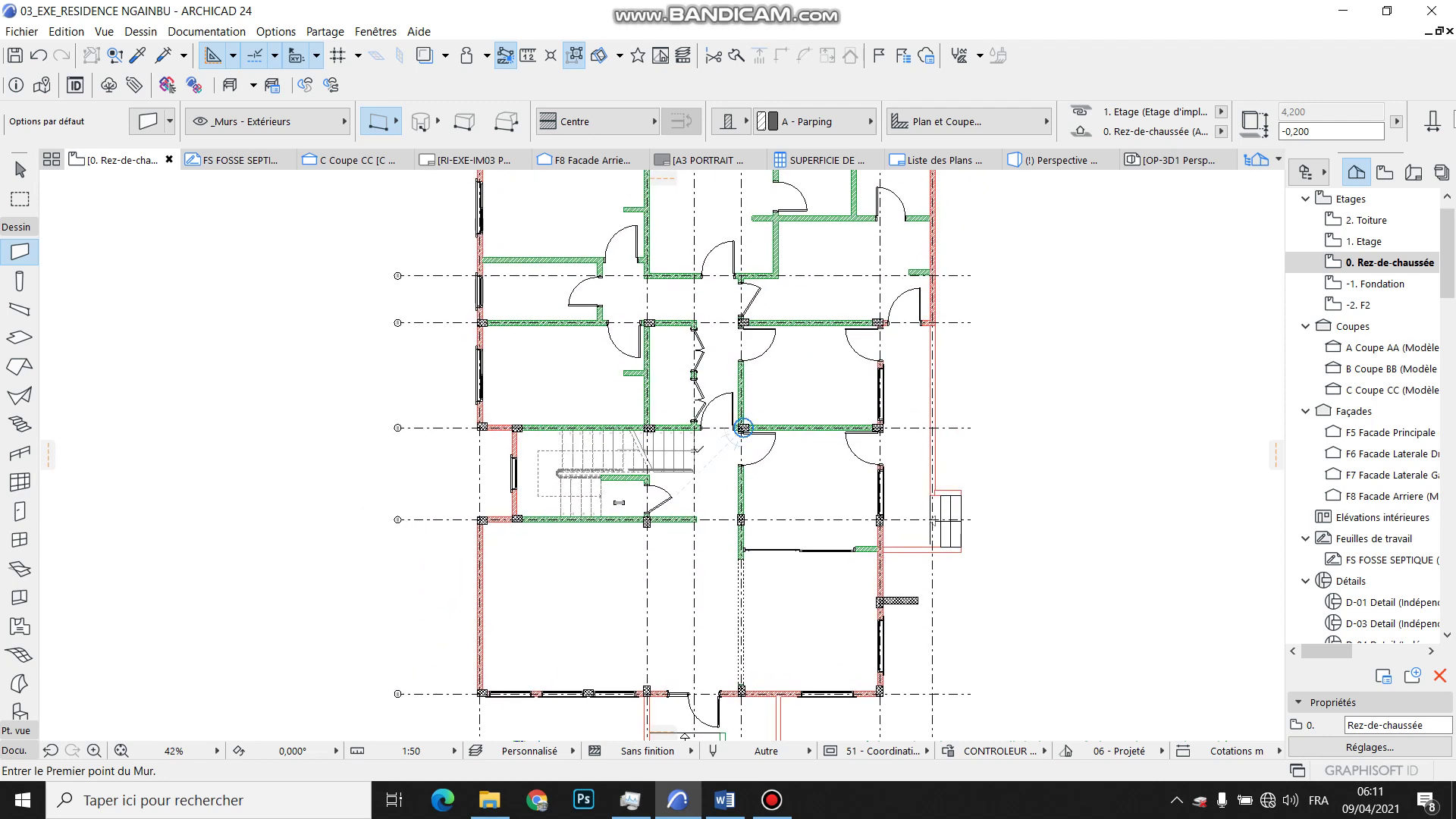
pyautogui.scroll(-2, 697, 447)
pyautogui.scroll(1, 674, 450)
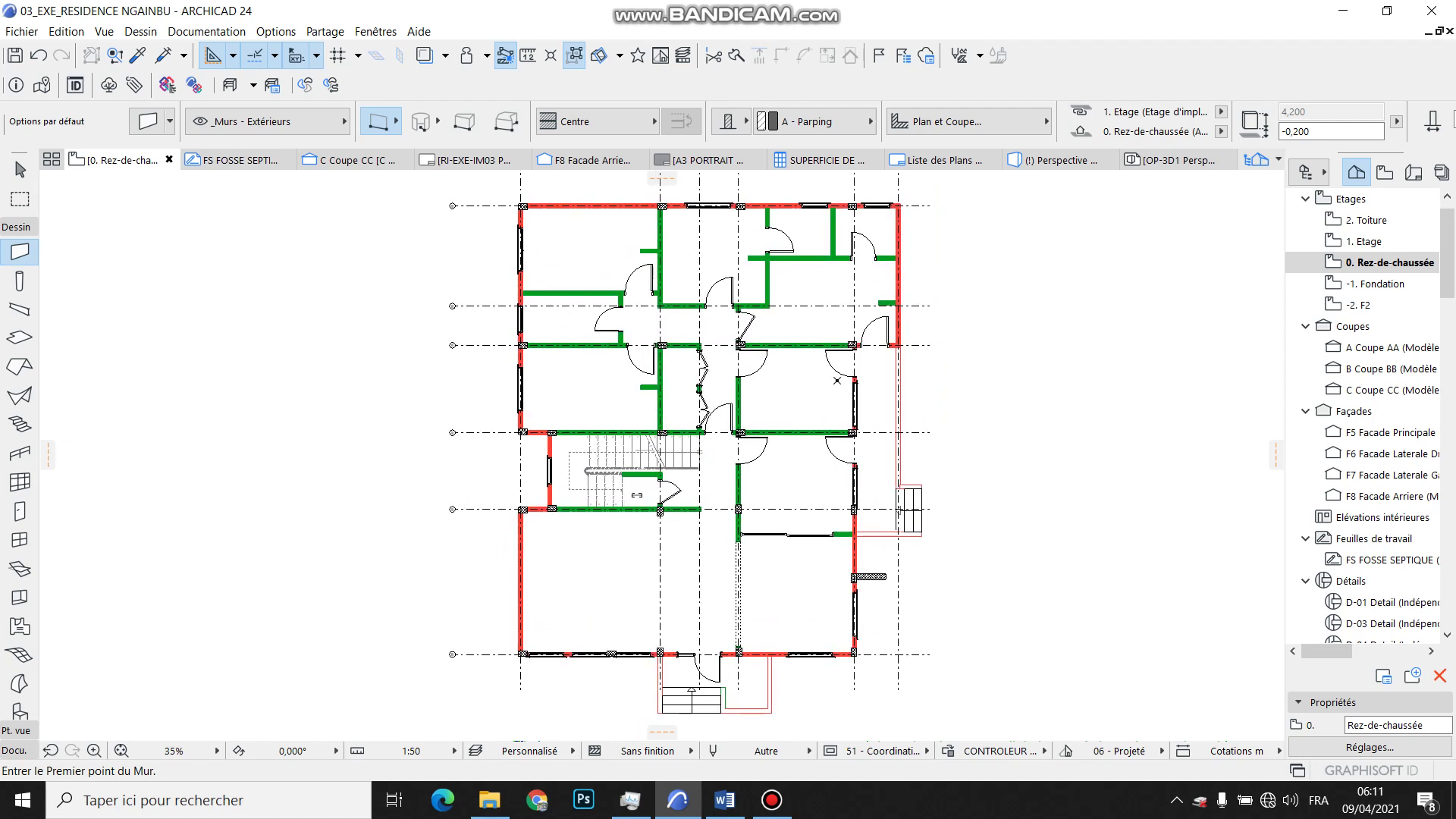
# Set the position of the short wall stub between axes 3 and 4 to Extérieur and clear the selection.
pyautogui.scroll(2, 652, 341)
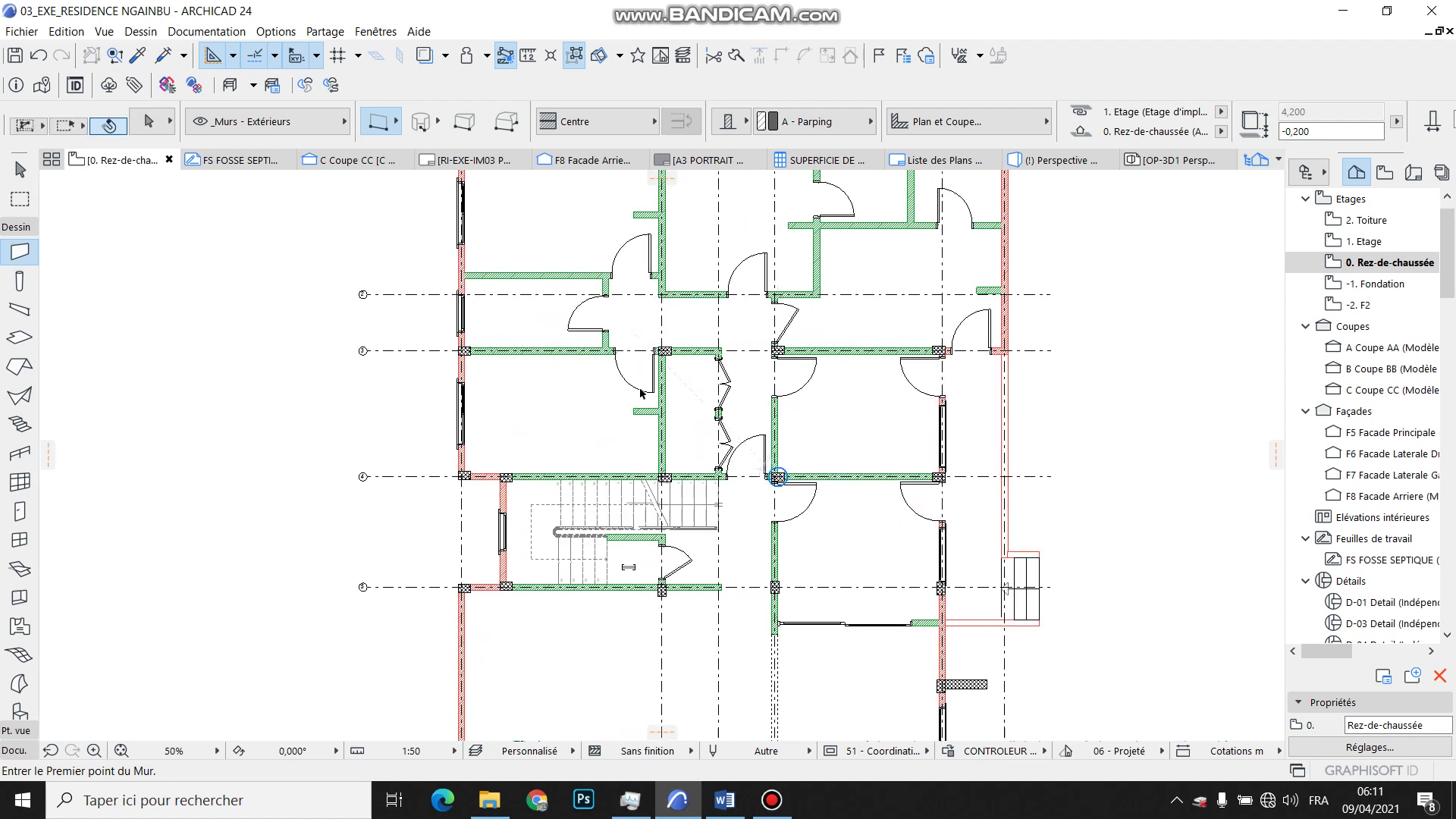
pyautogui.keyDown('shift'); pyautogui.click(650, 411); pyautogui.keyUp('shift')
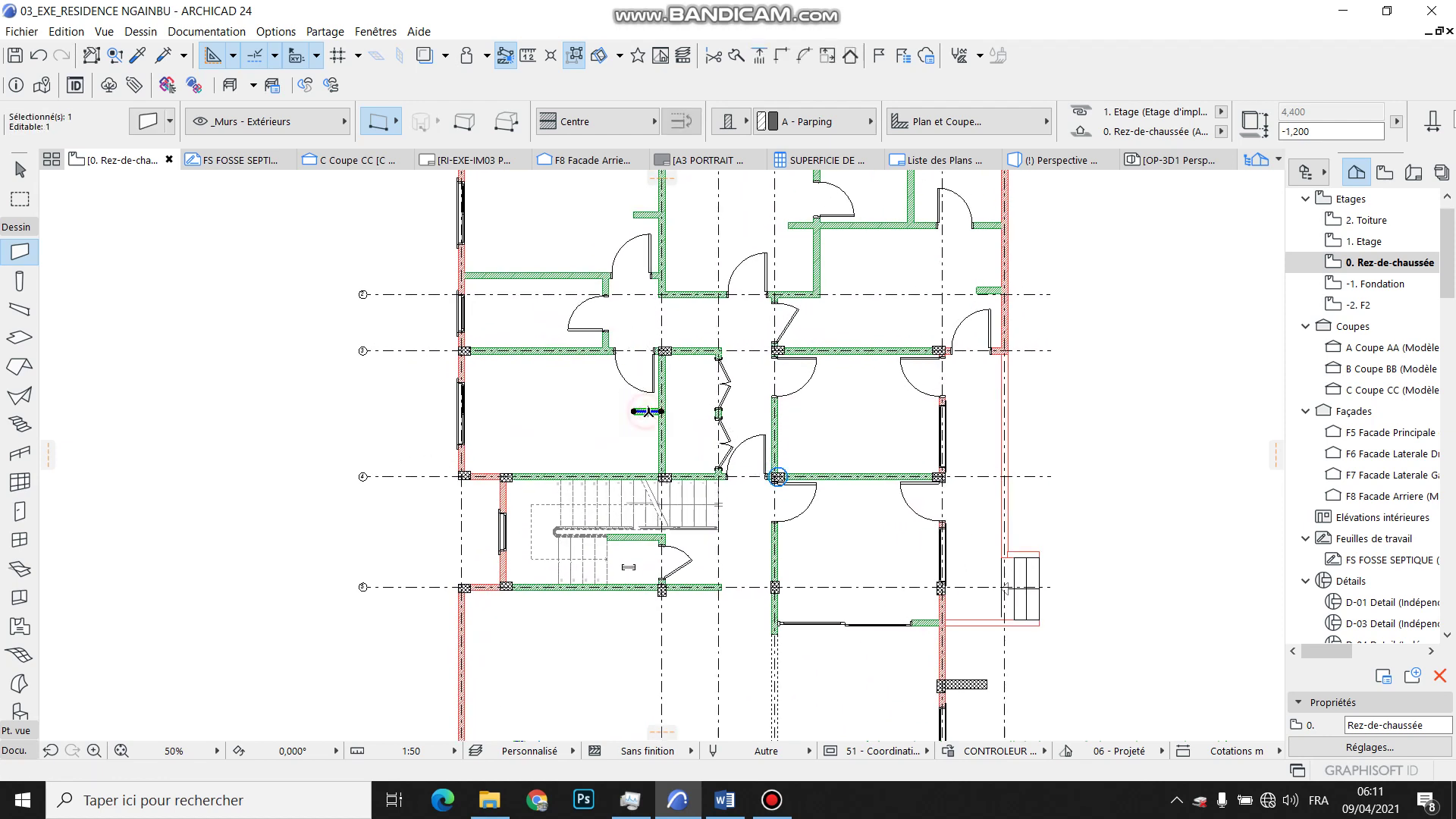
pyautogui.click(149, 123)
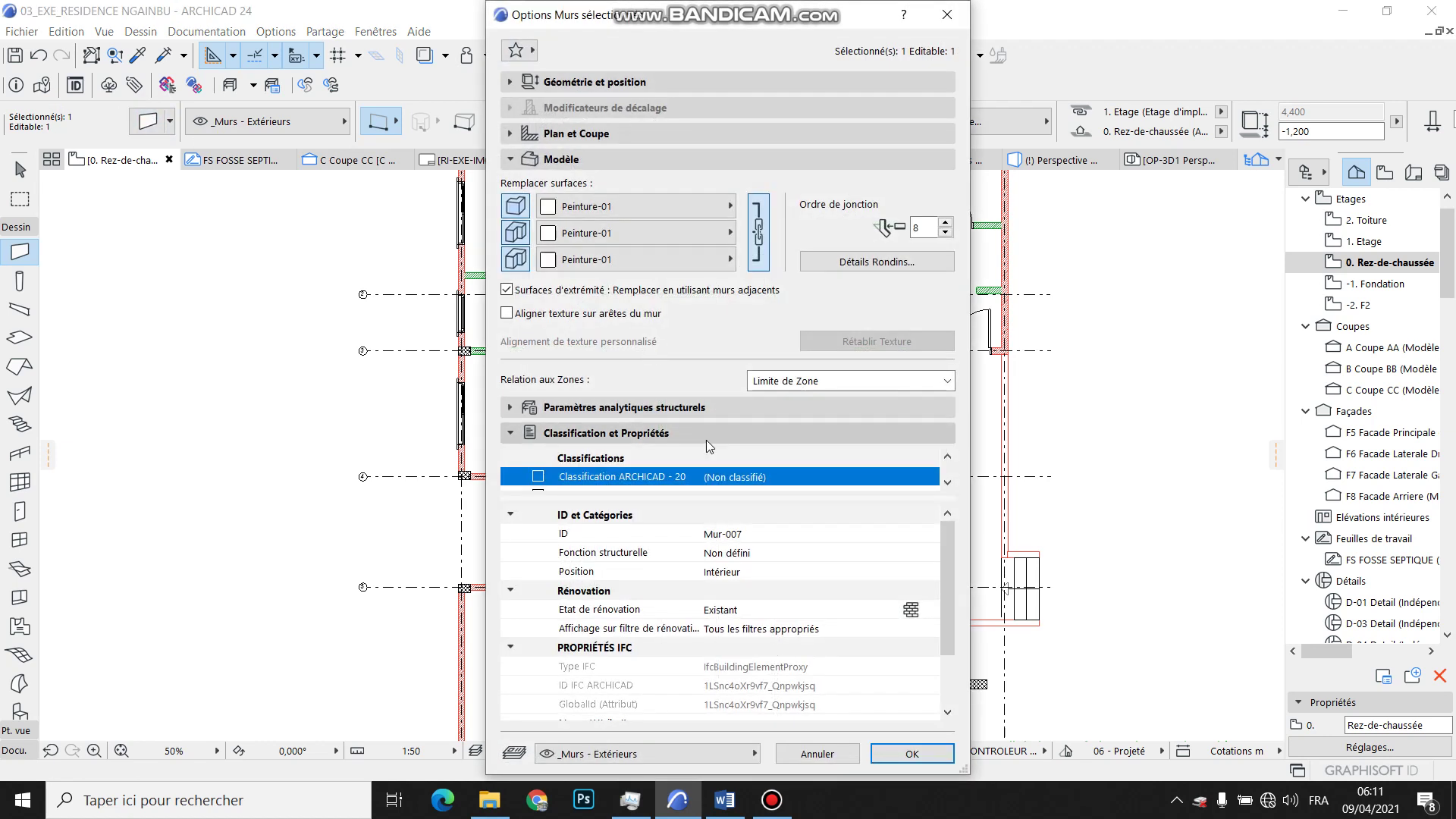
pyautogui.click(930, 571)
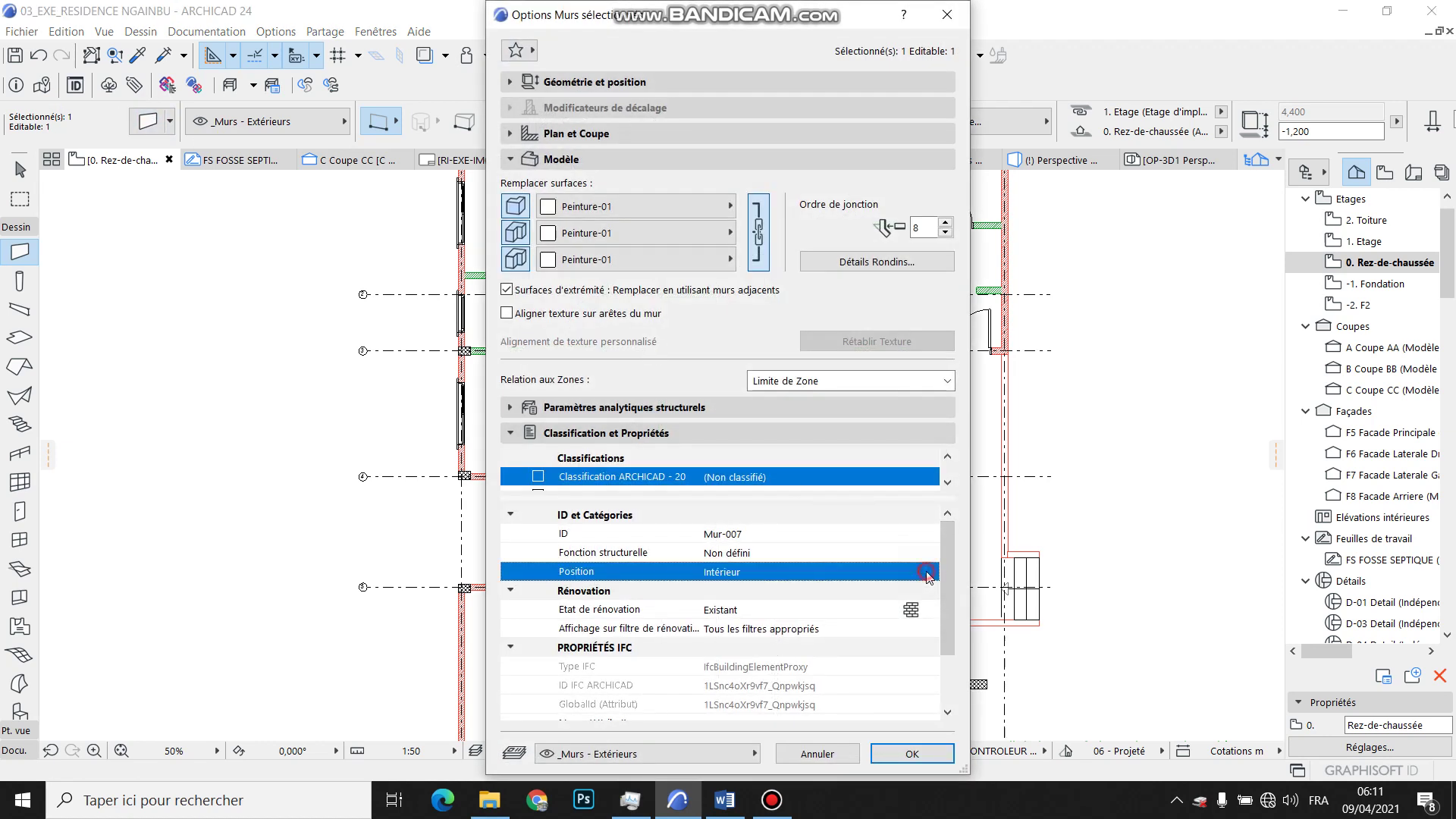
pyautogui.click(979, 572)
pyautogui.click(912, 753)
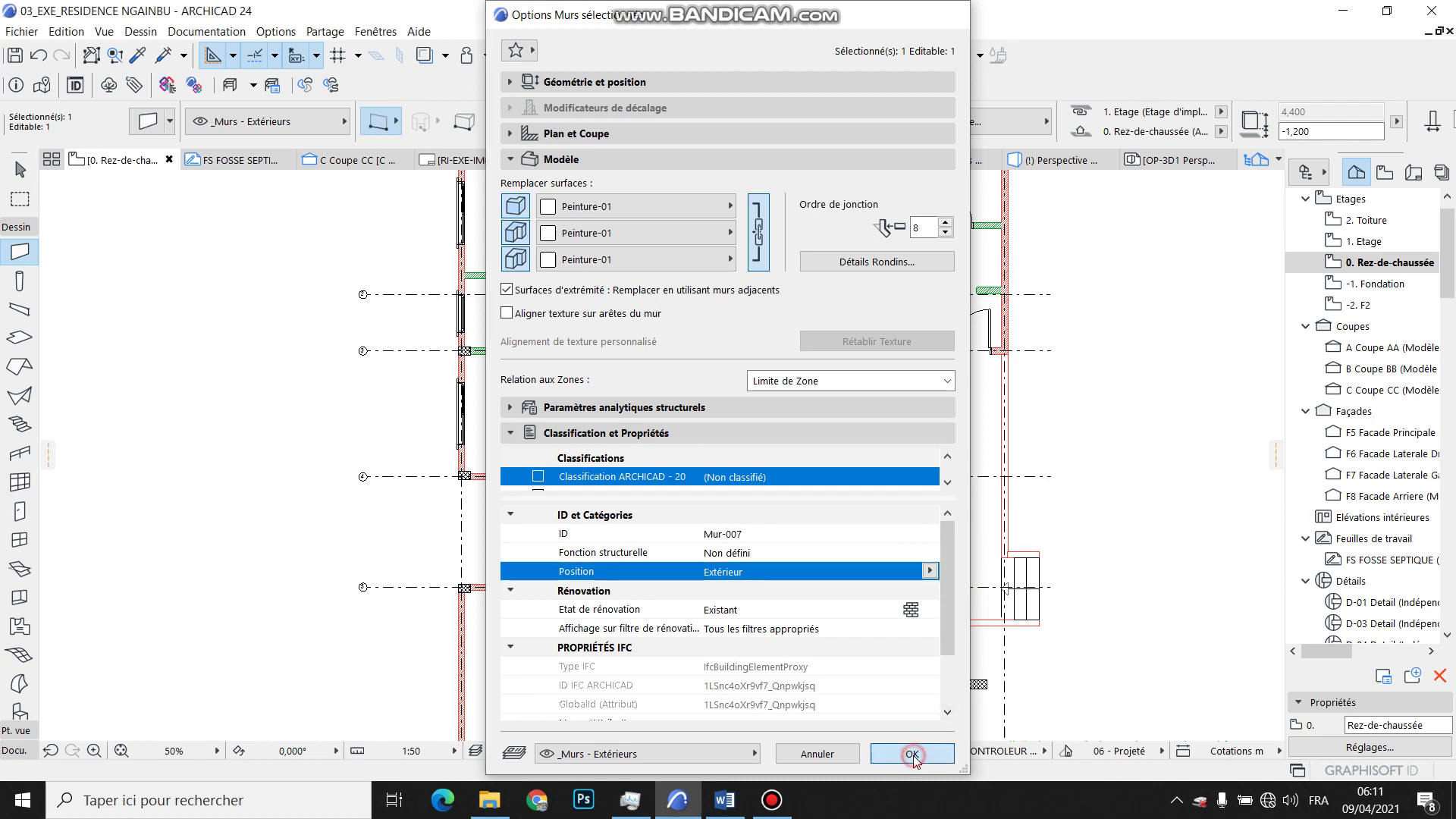
pyautogui.press('Escape')
pyautogui.scroll(3, 612, 395)
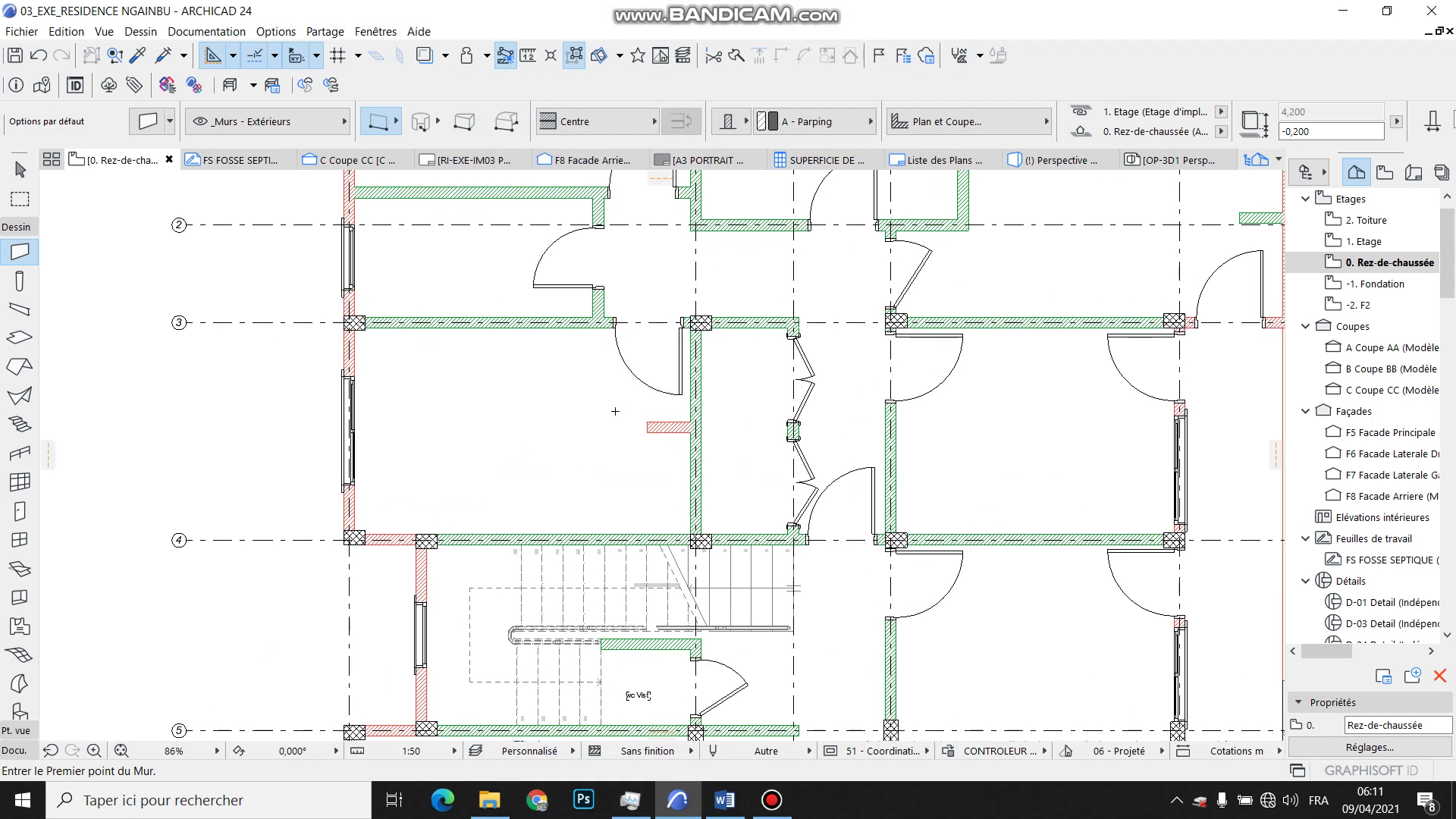
# Return the short wall stub between axes 3 and 4 to the Intérieur position.
pyautogui.click(670, 433)
pyautogui.scroll(-3, 726, 450)
pyautogui.moveTo(726, 380); pyautogui.dragTo(699, 341, button='middle')
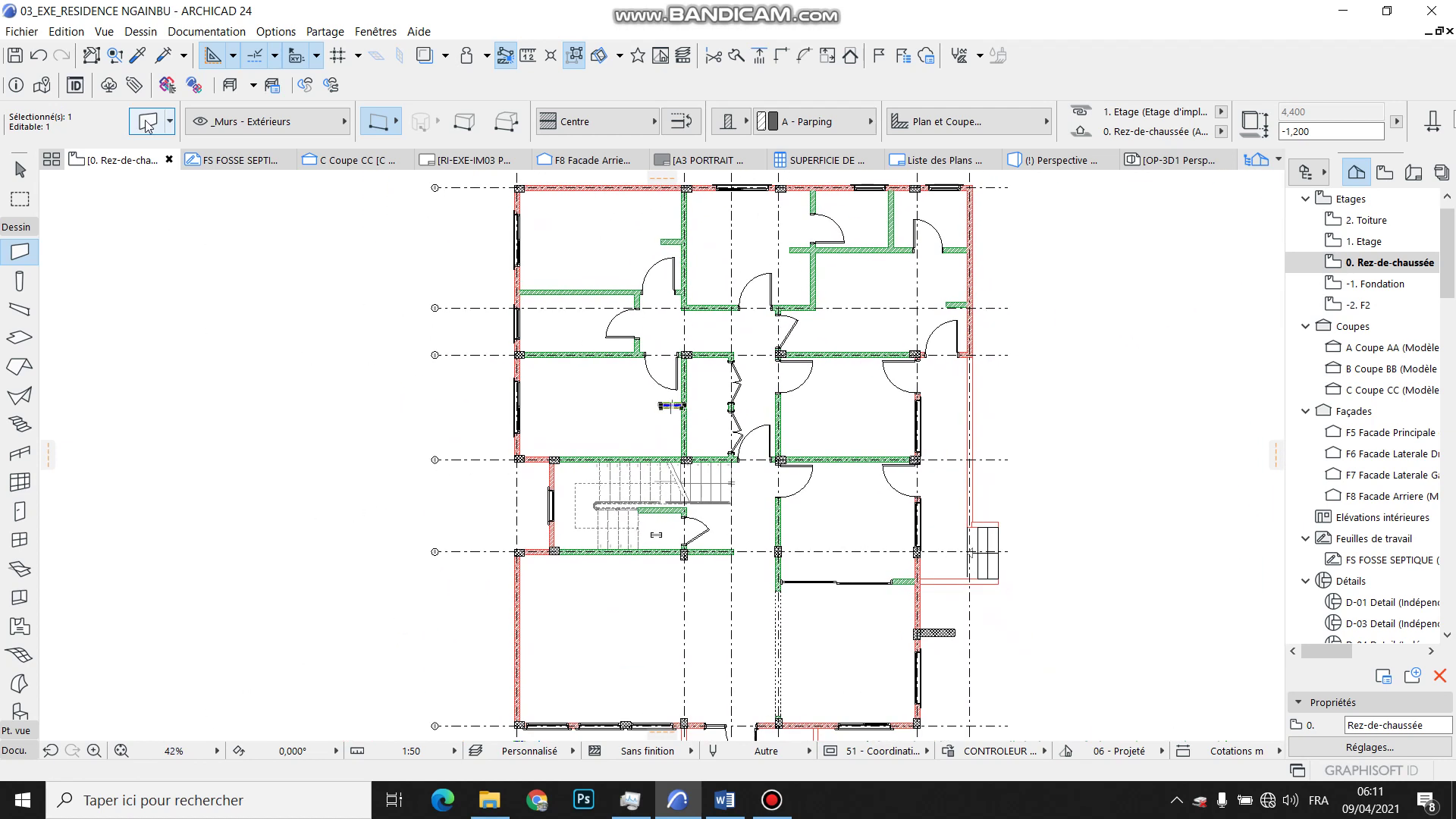
pyautogui.hotkey('ctrl', 't')
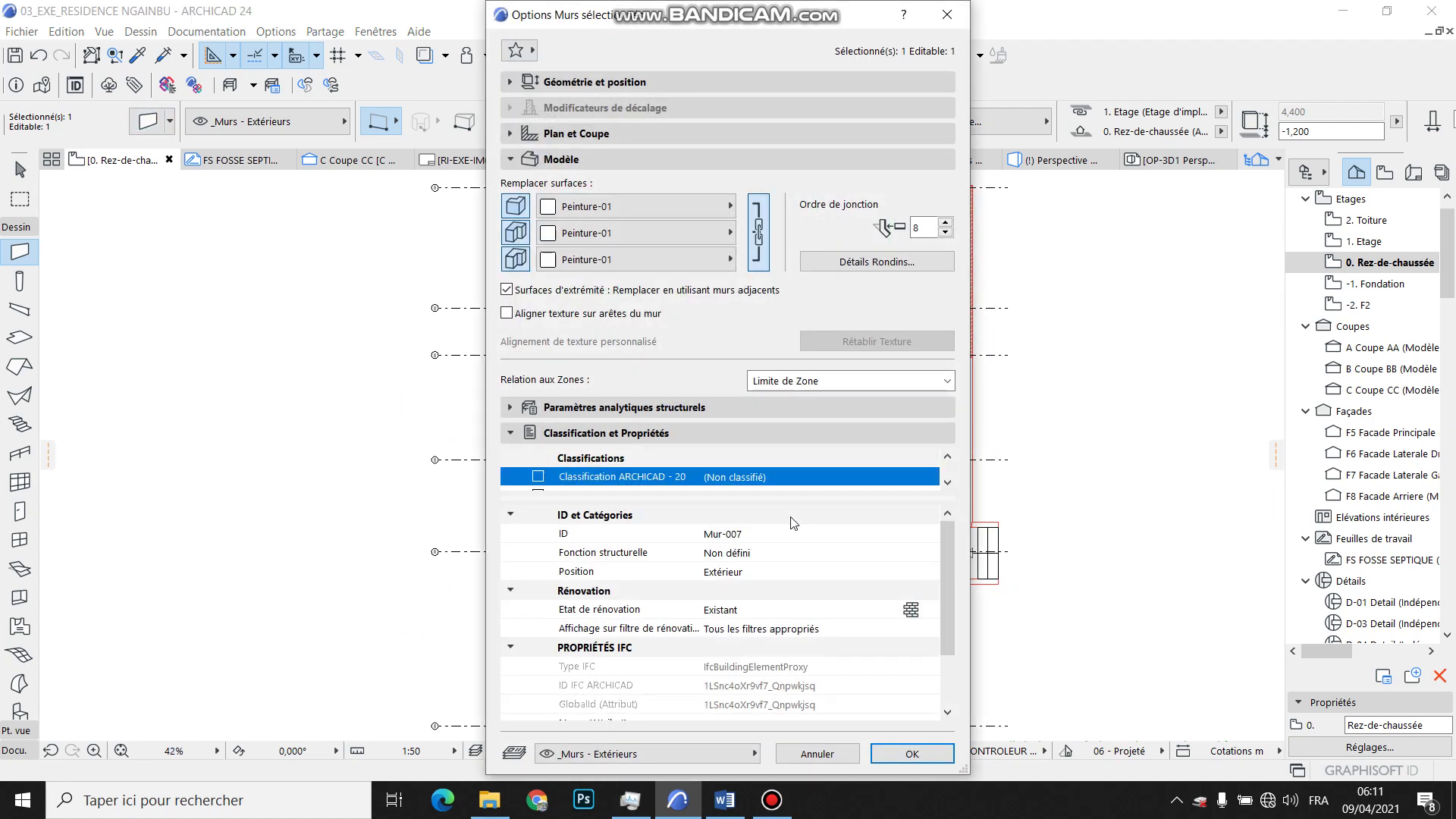
pyautogui.click(831, 574)
pyautogui.click(930, 571)
pyautogui.click(994, 609)
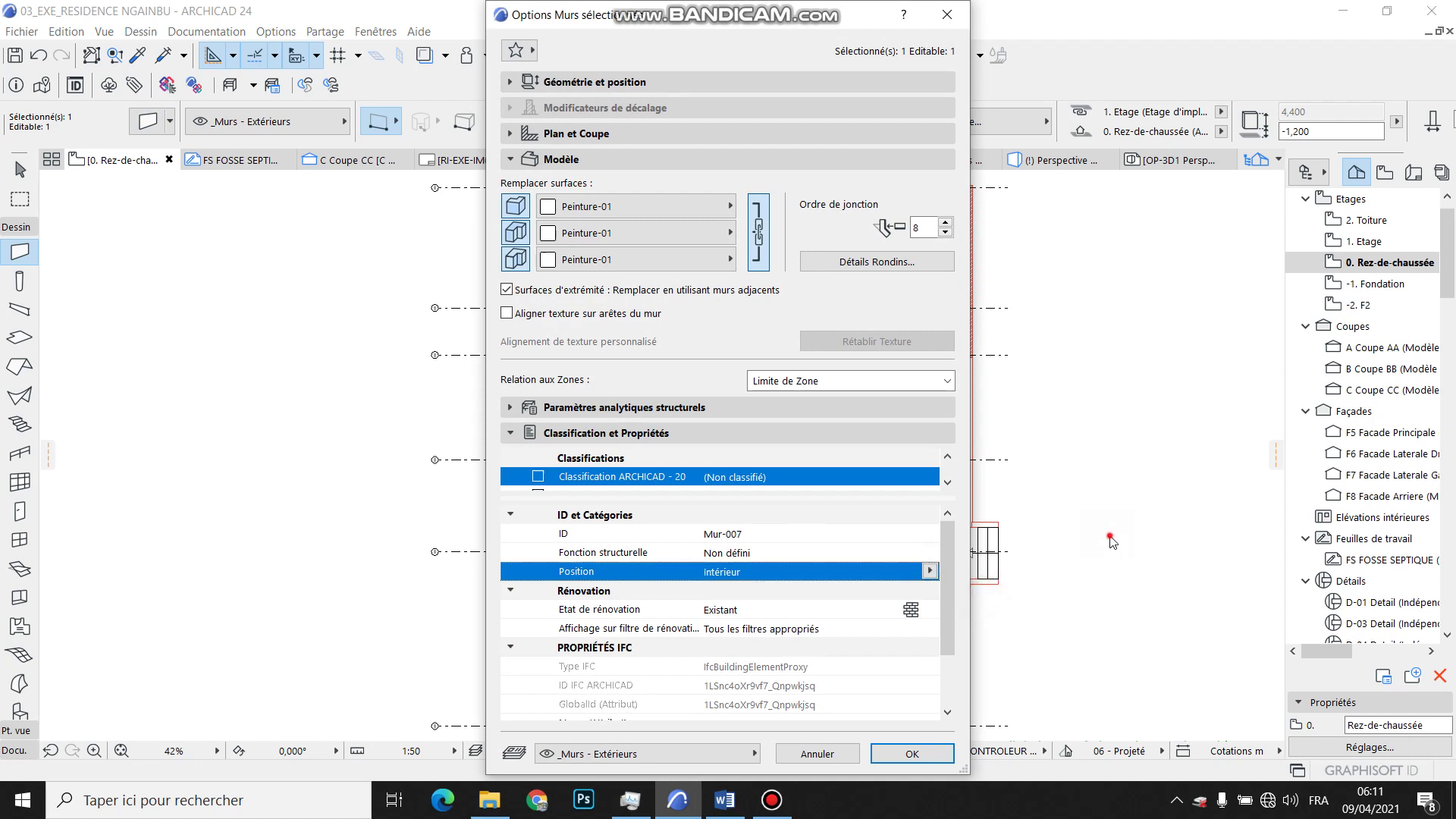
pyautogui.click(912, 754)
pyautogui.scroll(-2, 647, 276)
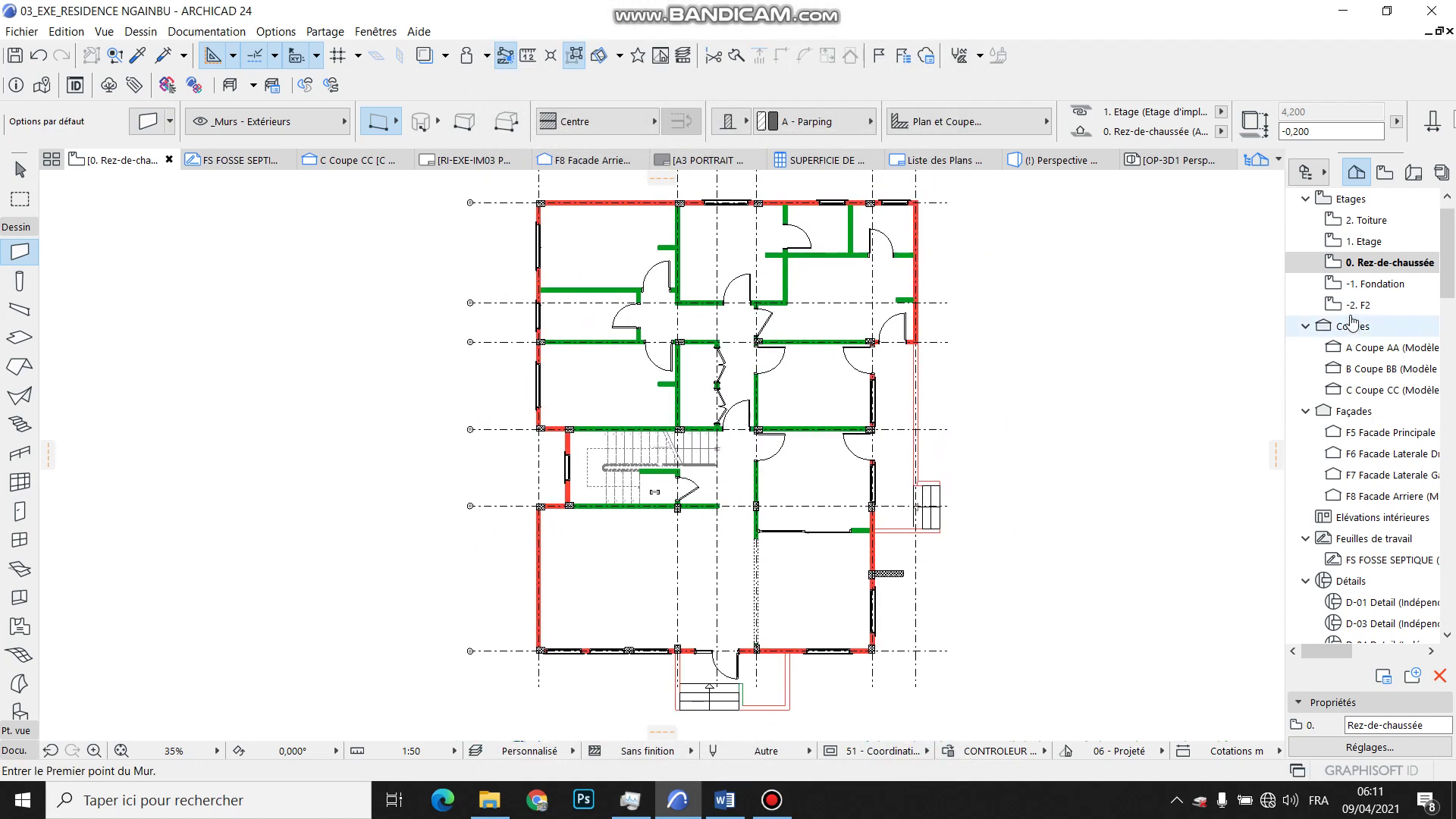
# Open the 1. Etage floor plan and display the project's view map.
pyautogui.click(1382, 244)
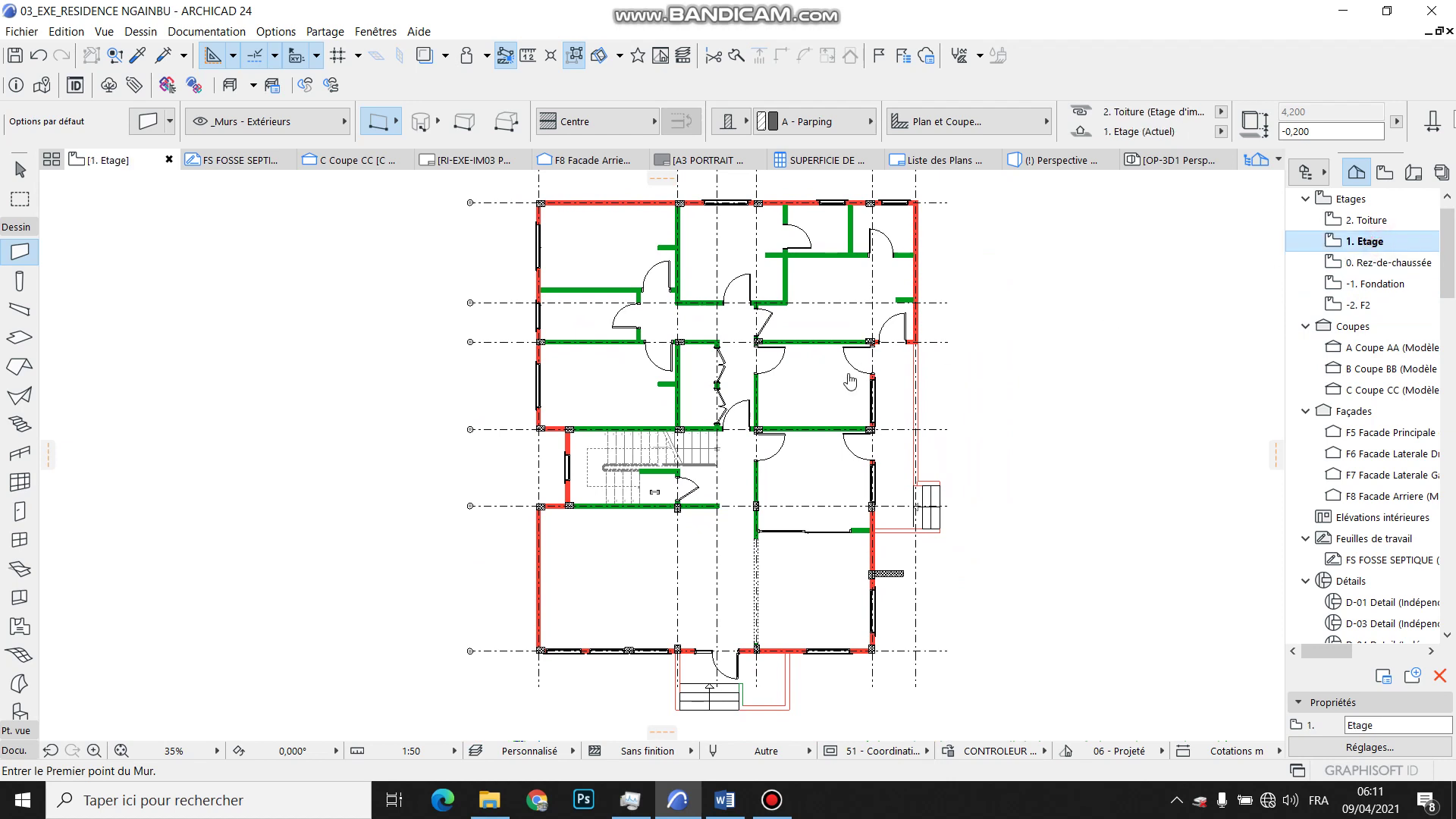
pyautogui.click(1384, 172)
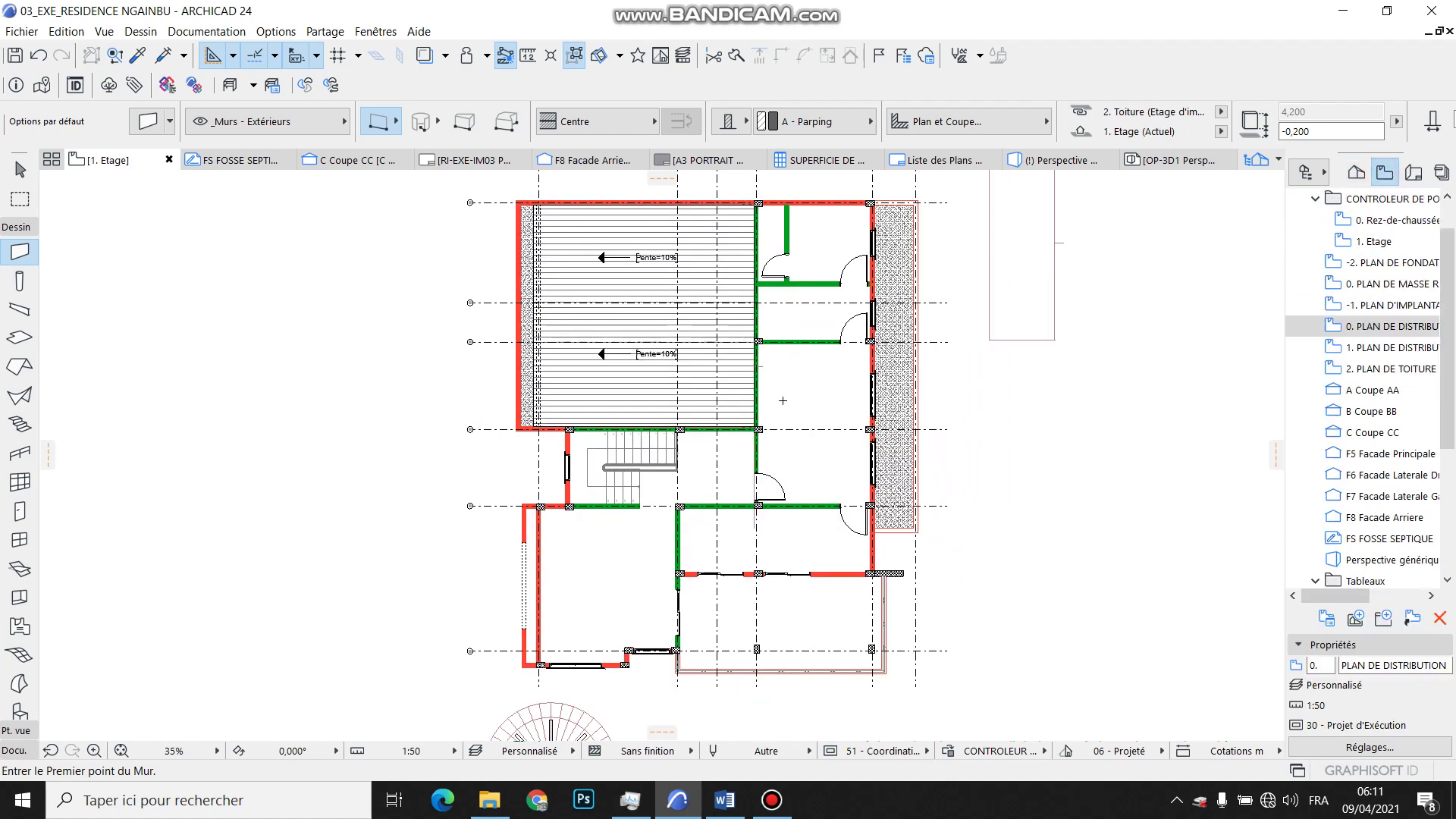
pyautogui.scroll(2, 783, 401)
pyautogui.scroll(-2, 805, 525)
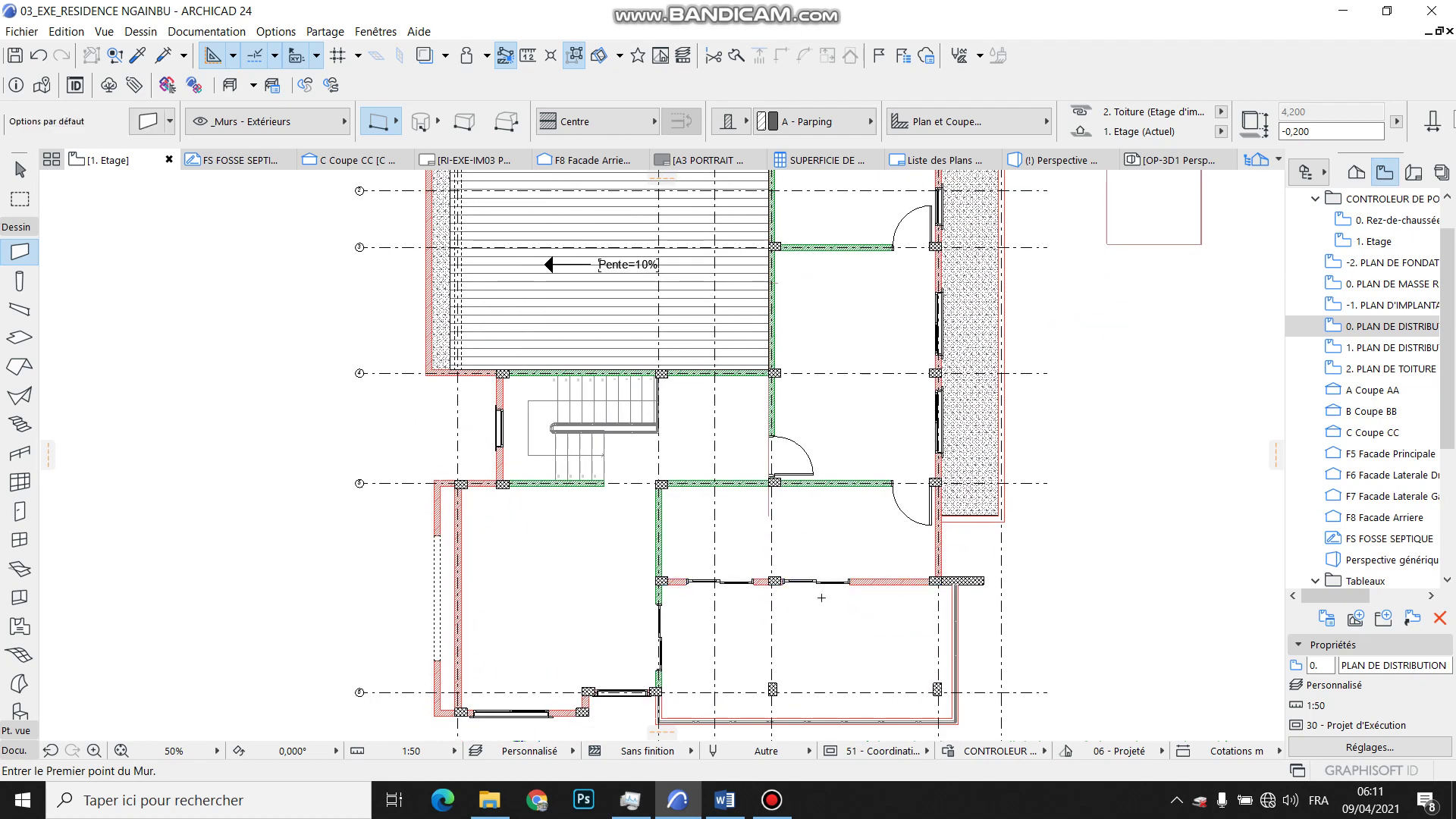
# Set the position of the wall between axes 5 and 6 that borders the open terrace to Extérieur, and clear the selection.
pyautogui.press('shift')
pyautogui.scroll(2, 651, 597)
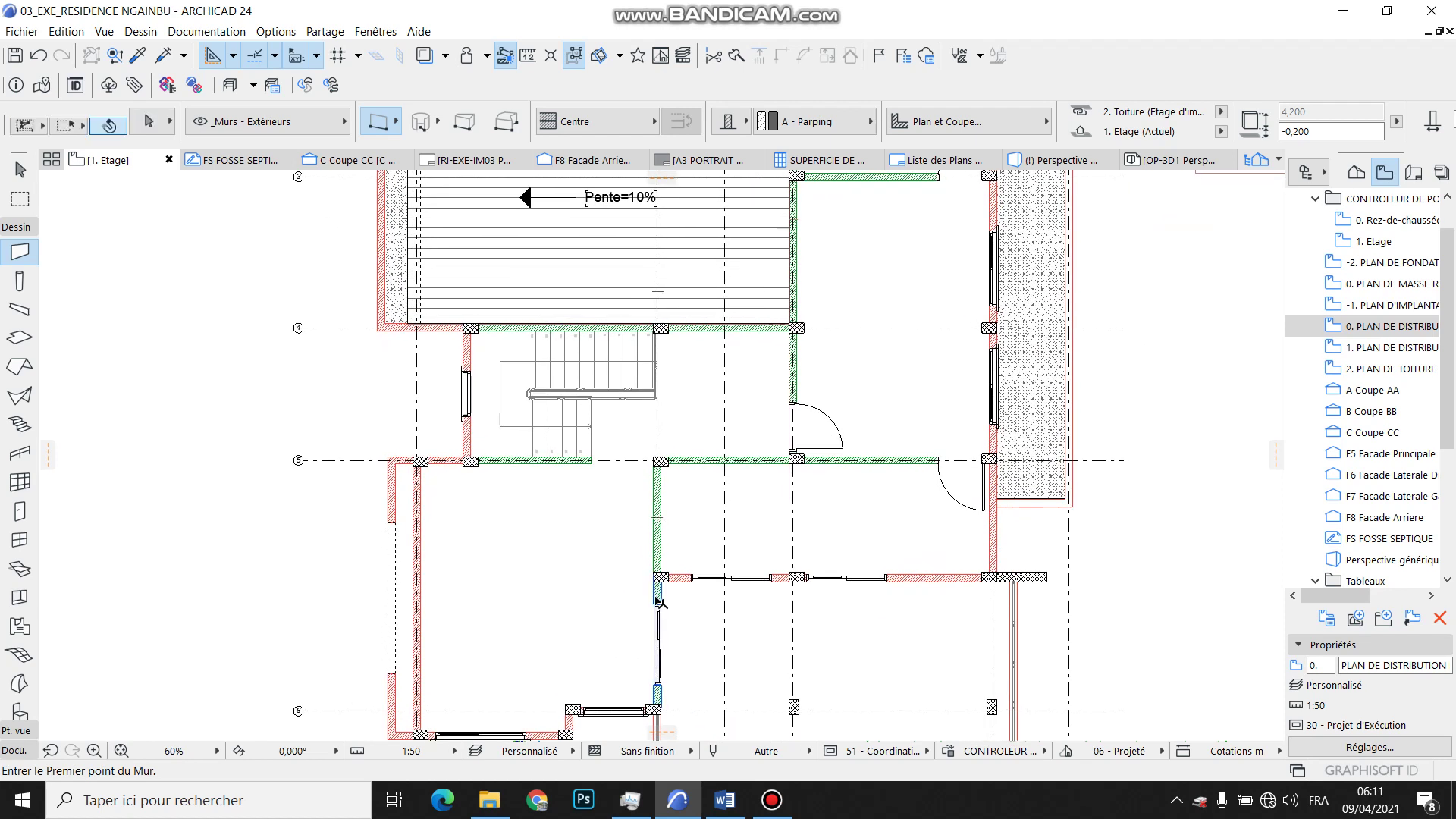
pyautogui.keyDown('shift'); pyautogui.click(658, 606); pyautogui.keyUp('shift')
pyautogui.moveTo(703, 609); pyautogui.dragTo(714, 556, button='middle')
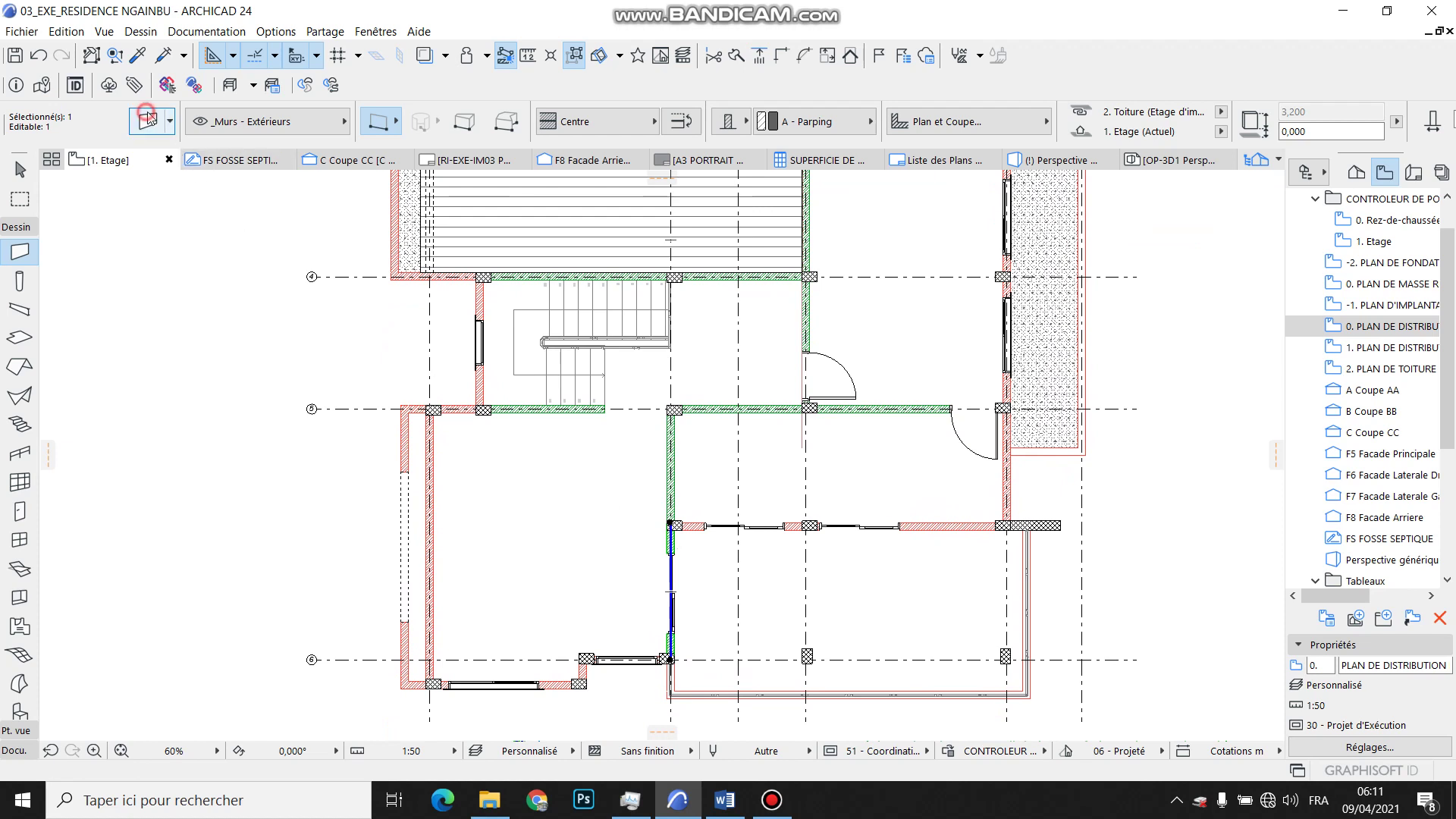
pyautogui.hotkey('ctrl', 't')
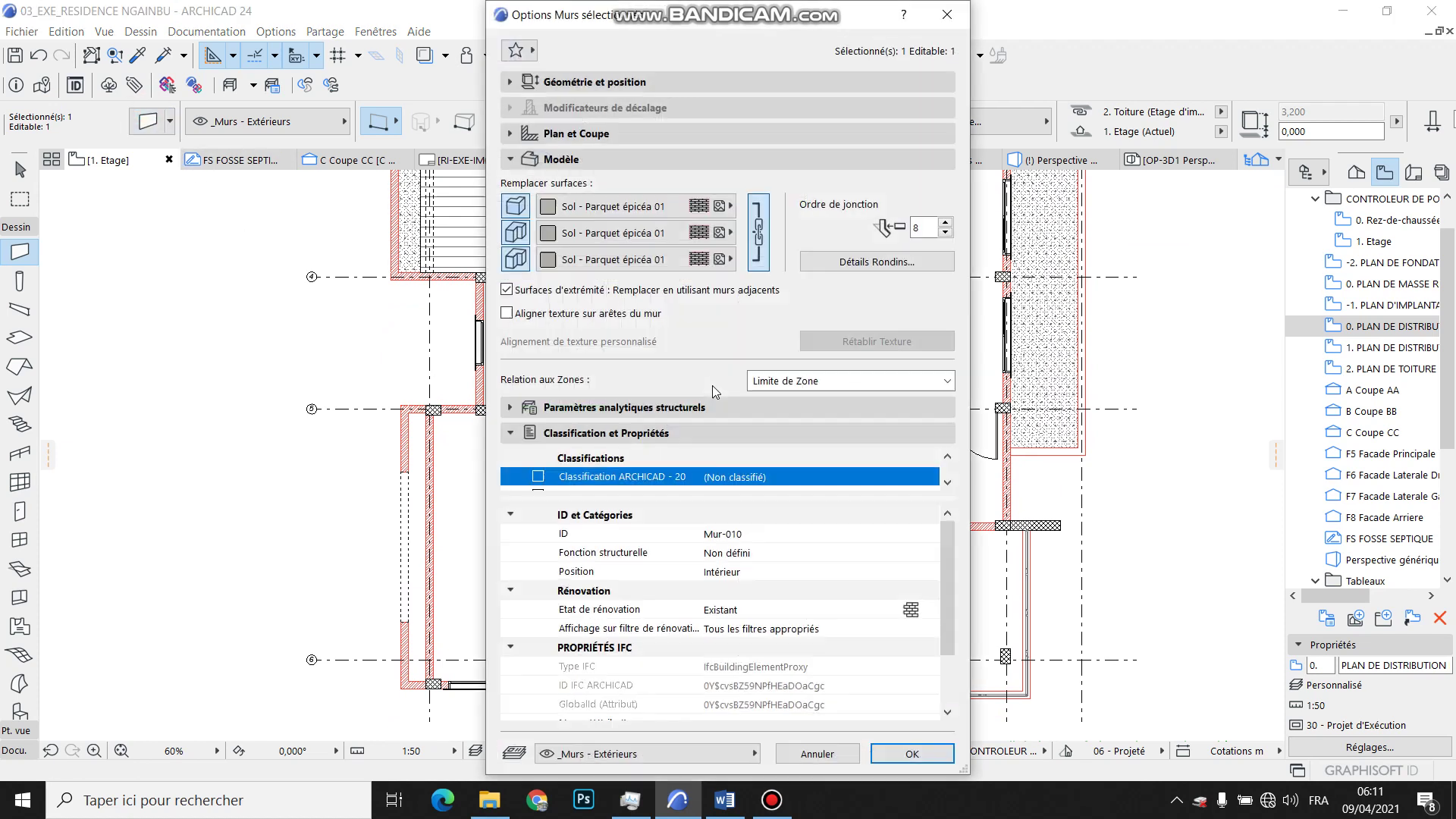
pyautogui.click(878, 580)
pyautogui.click(986, 575)
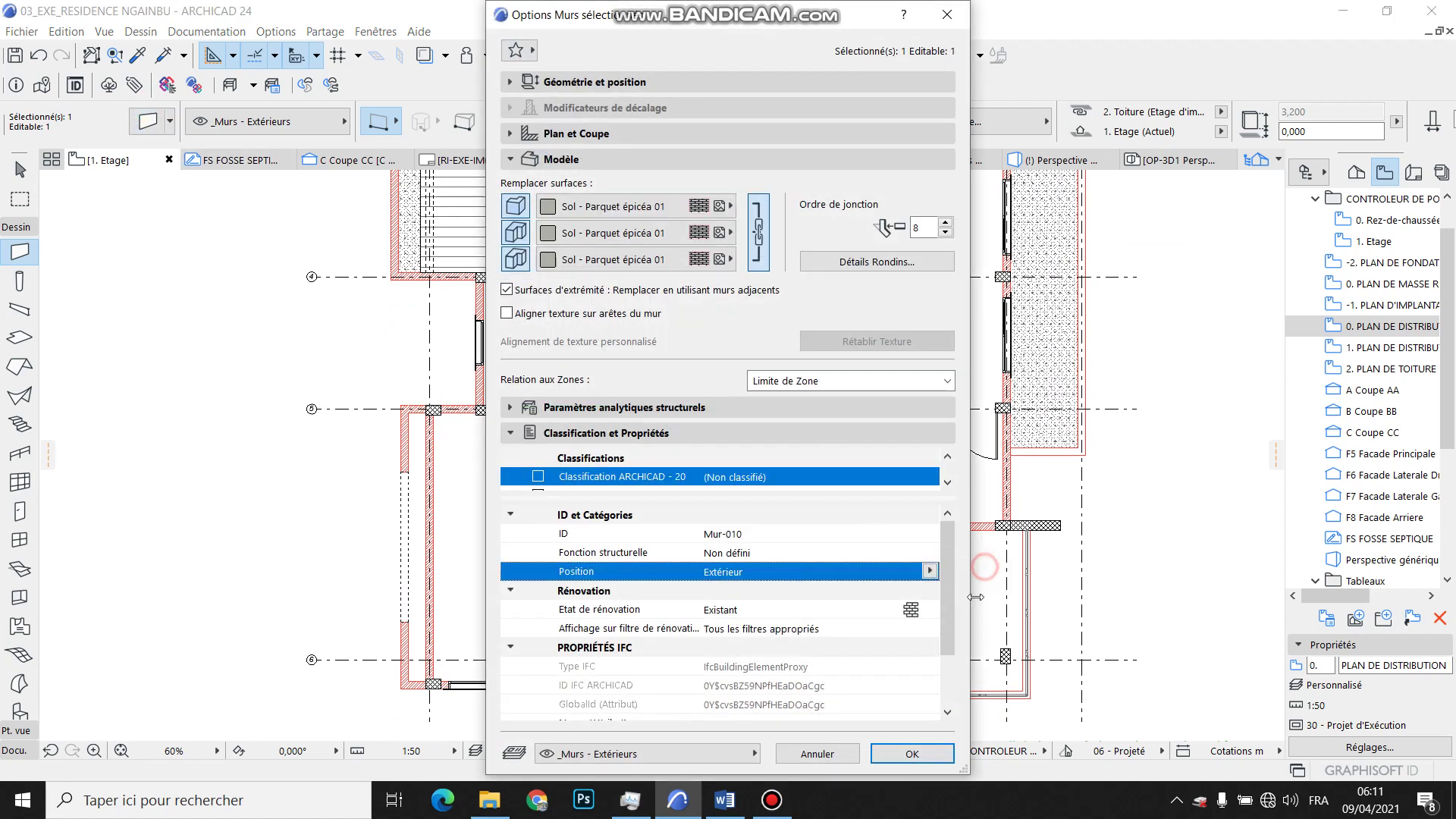
pyautogui.click(912, 753)
pyautogui.click(845, 612)
pyautogui.scroll(-3, 645, 619)
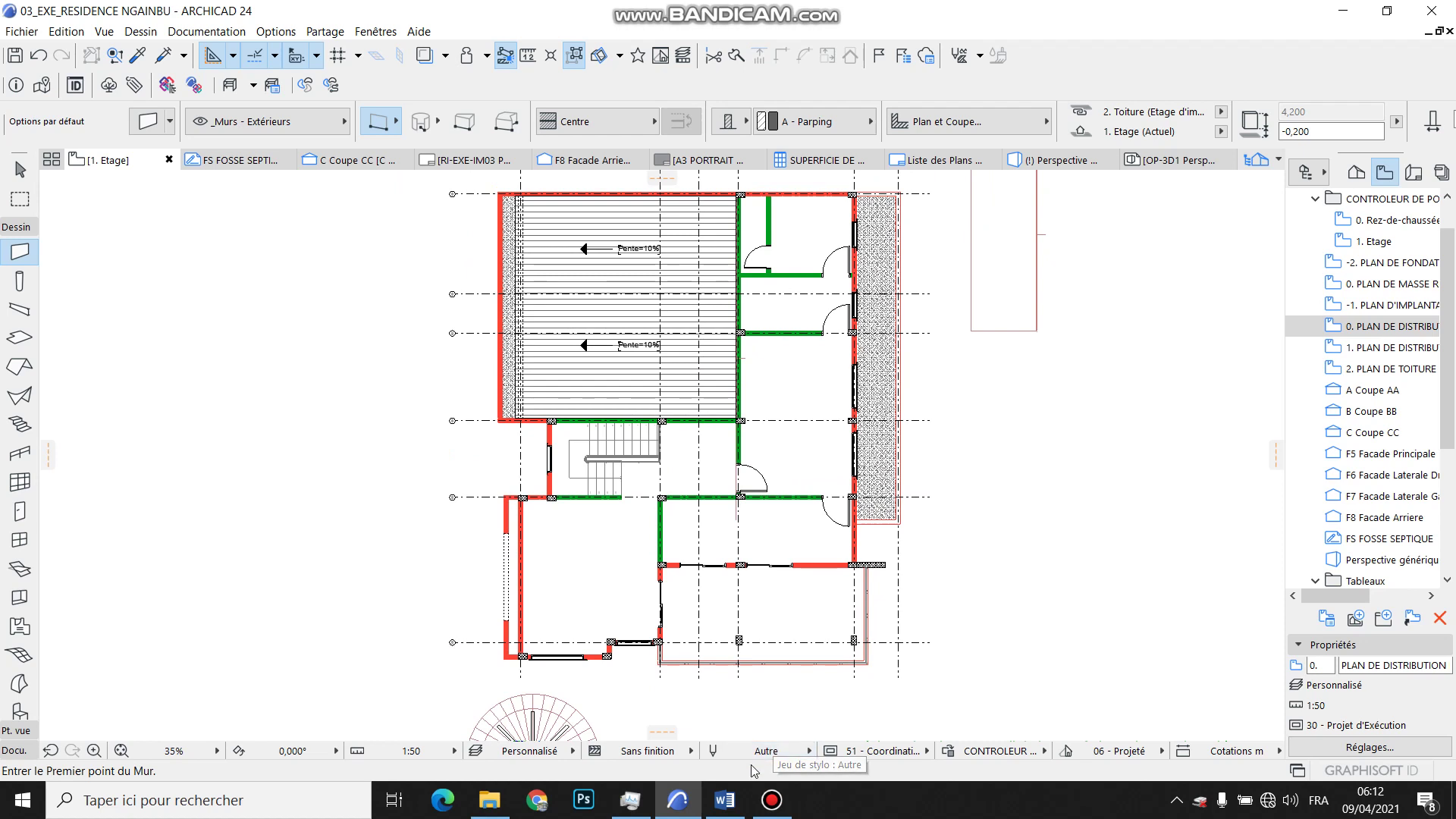
# Switch to Word to check the next item of the task outline, and return to ARCHICAD.
pyautogui.click(726, 800)
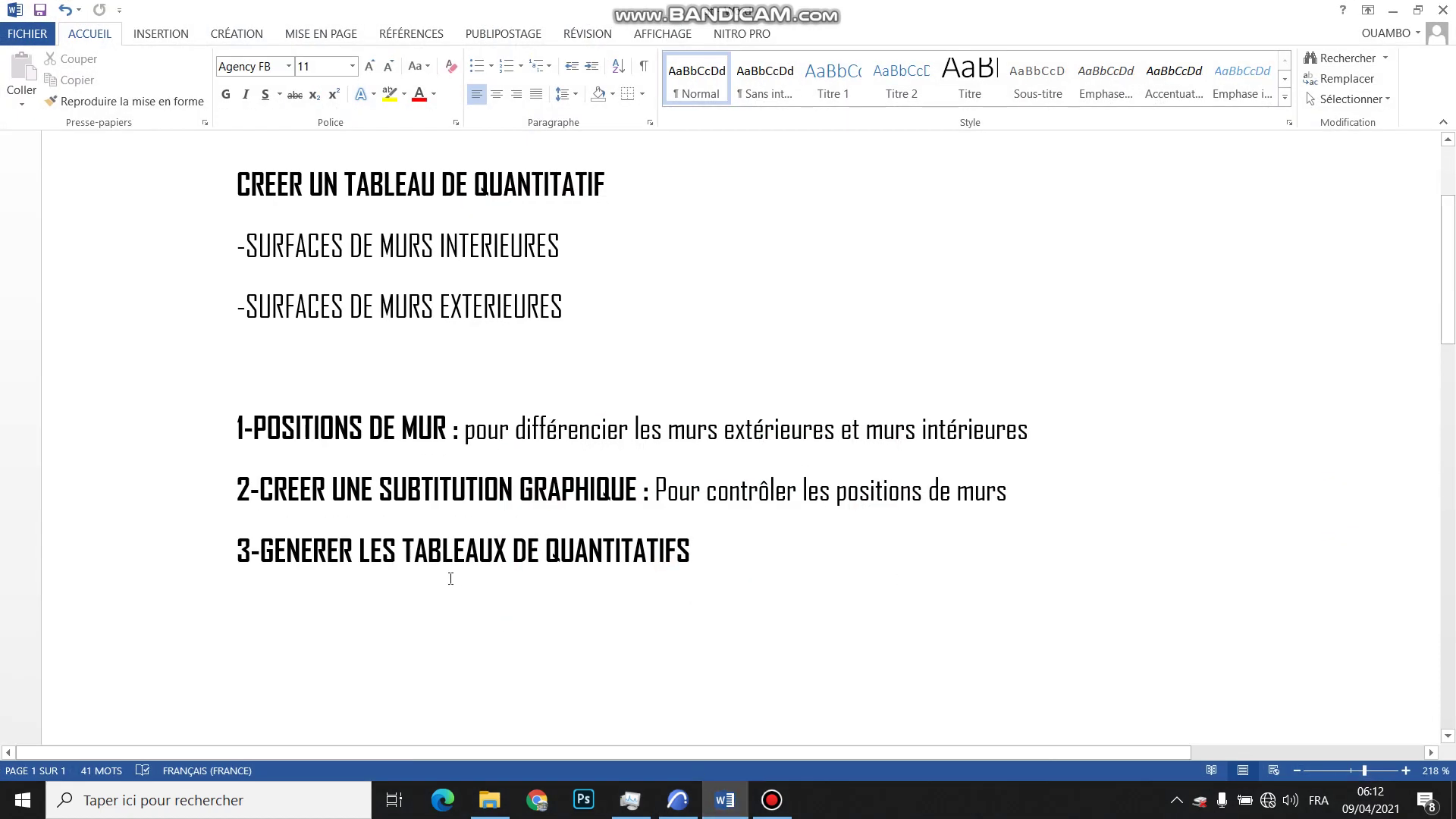
pyautogui.click(1394, 11)
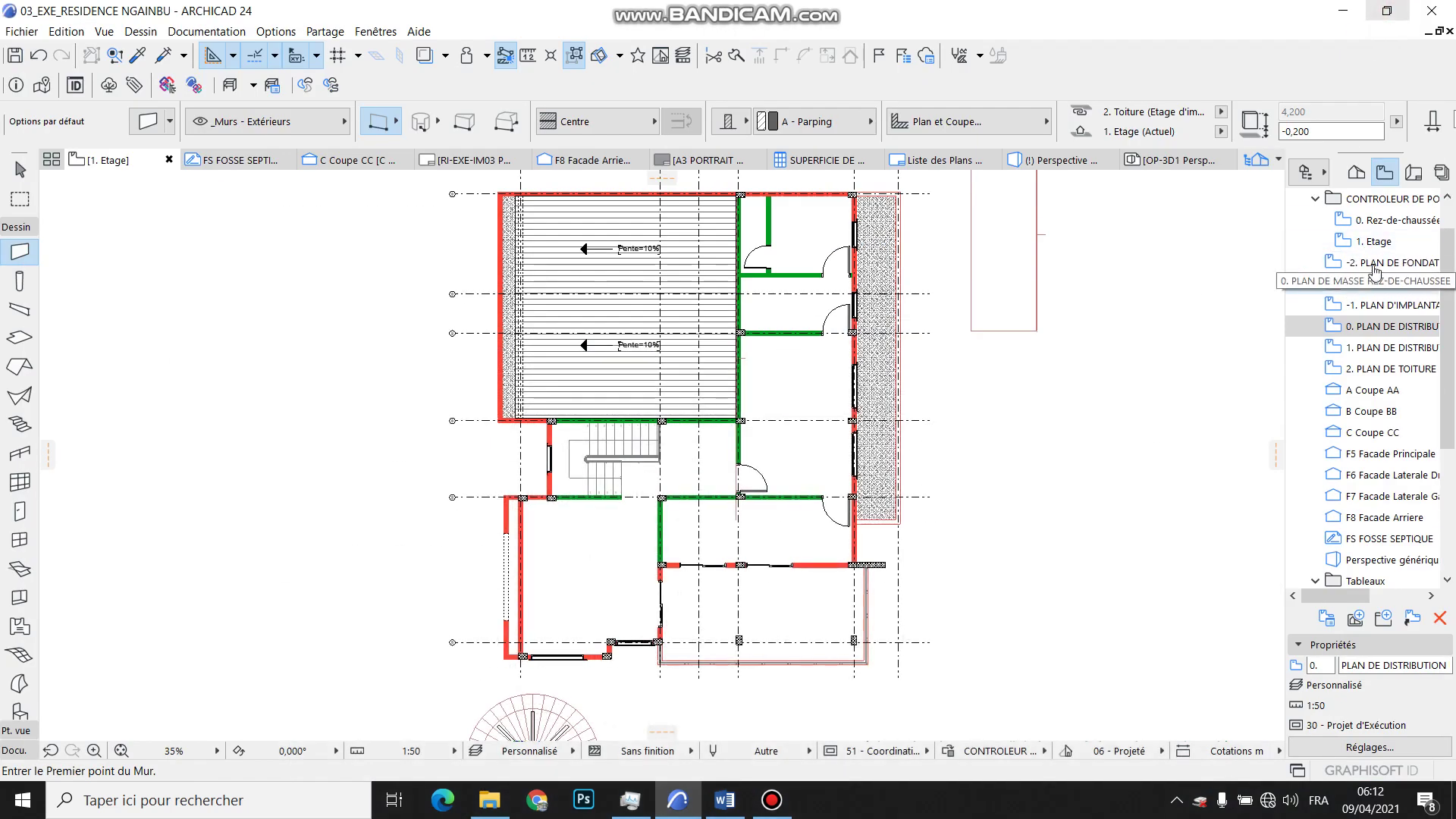
pyautogui.click(1357, 172)
pyautogui.scroll(-4, 1390, 438)
pyautogui.scroll(-6, 1390, 438)
pyautogui.rightClick(1342, 348)
pyautogui.click(1341, 362)
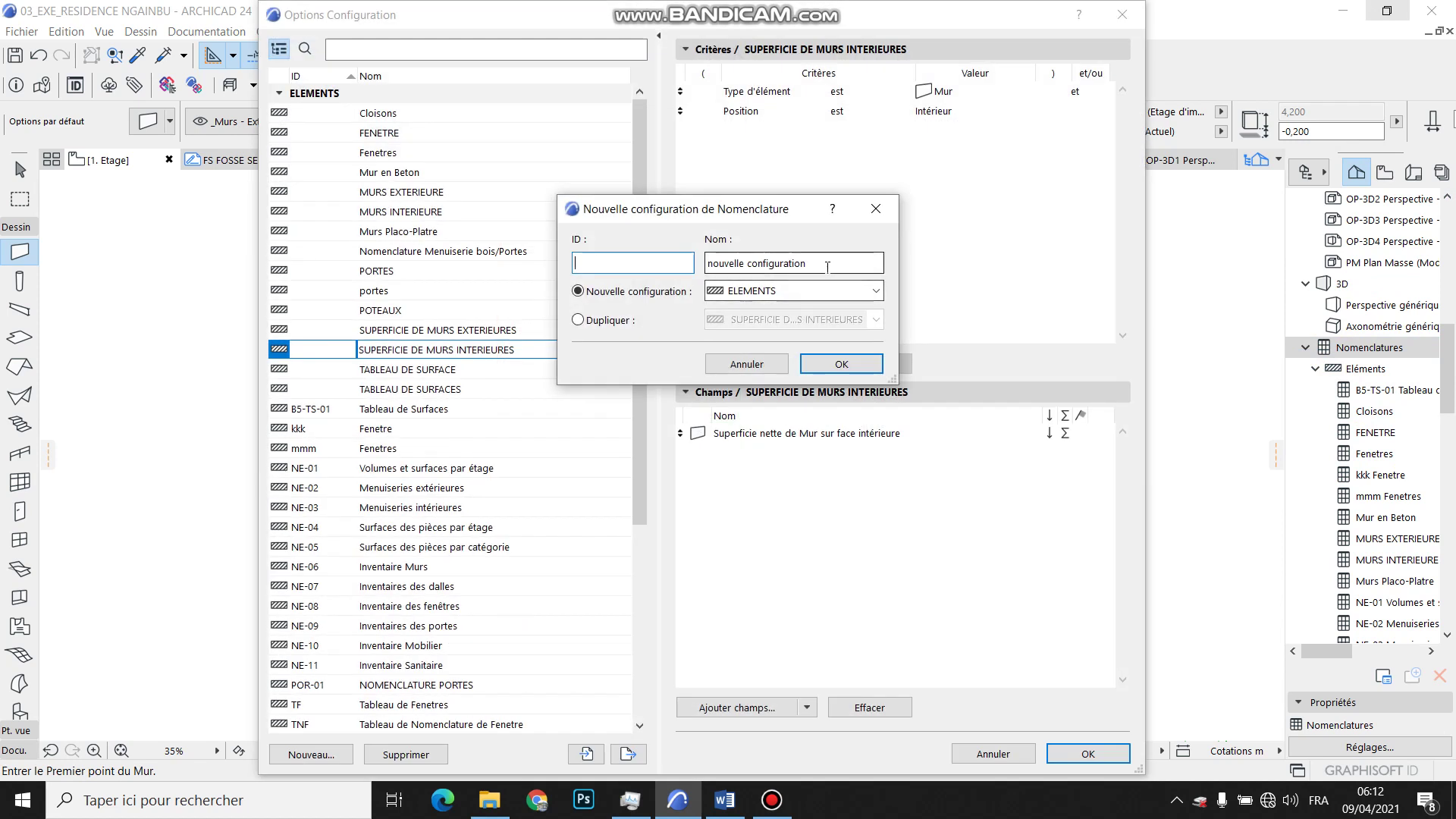
pyautogui.click(828, 267)
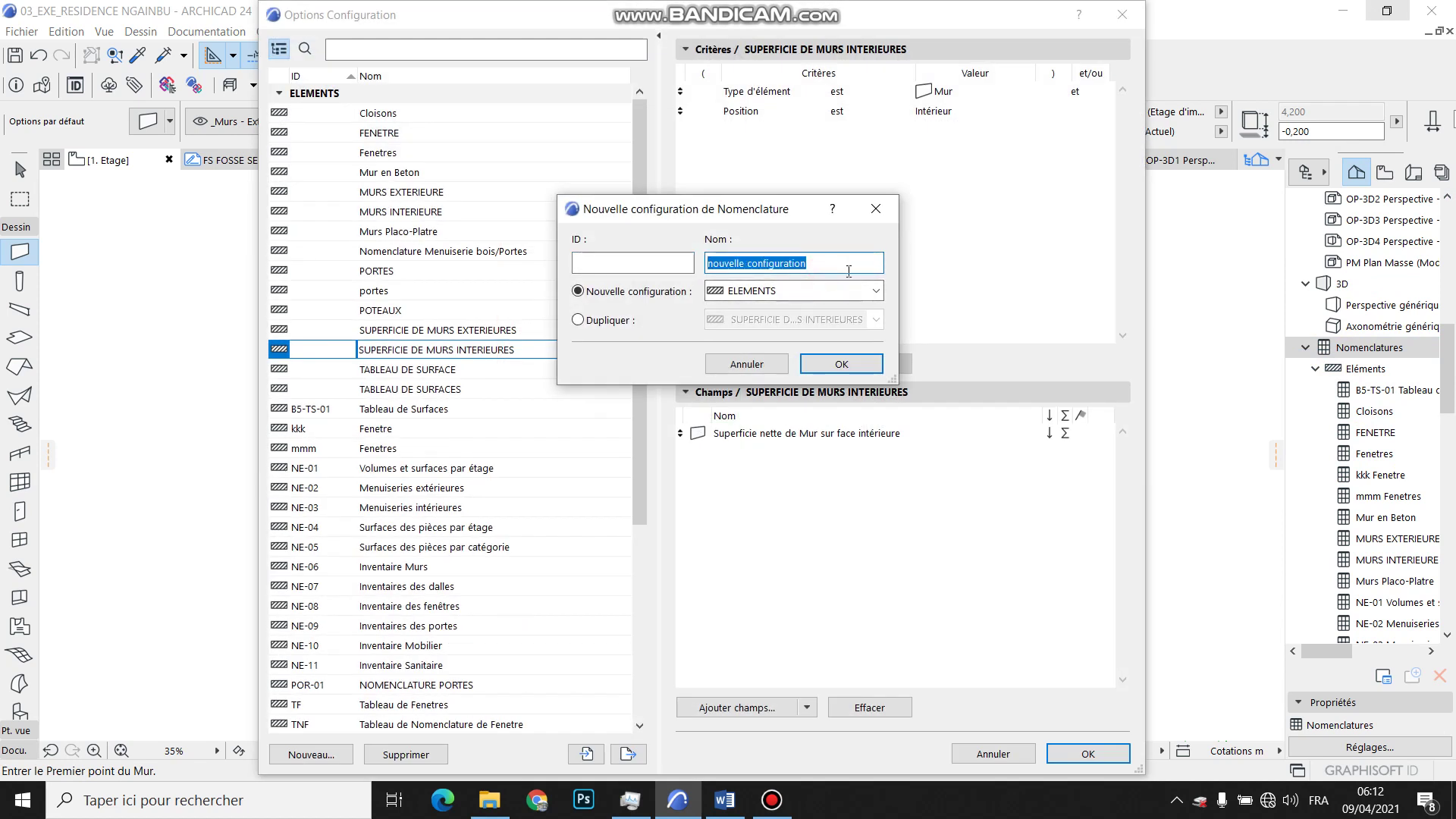
pyautogui.click(893, 210)
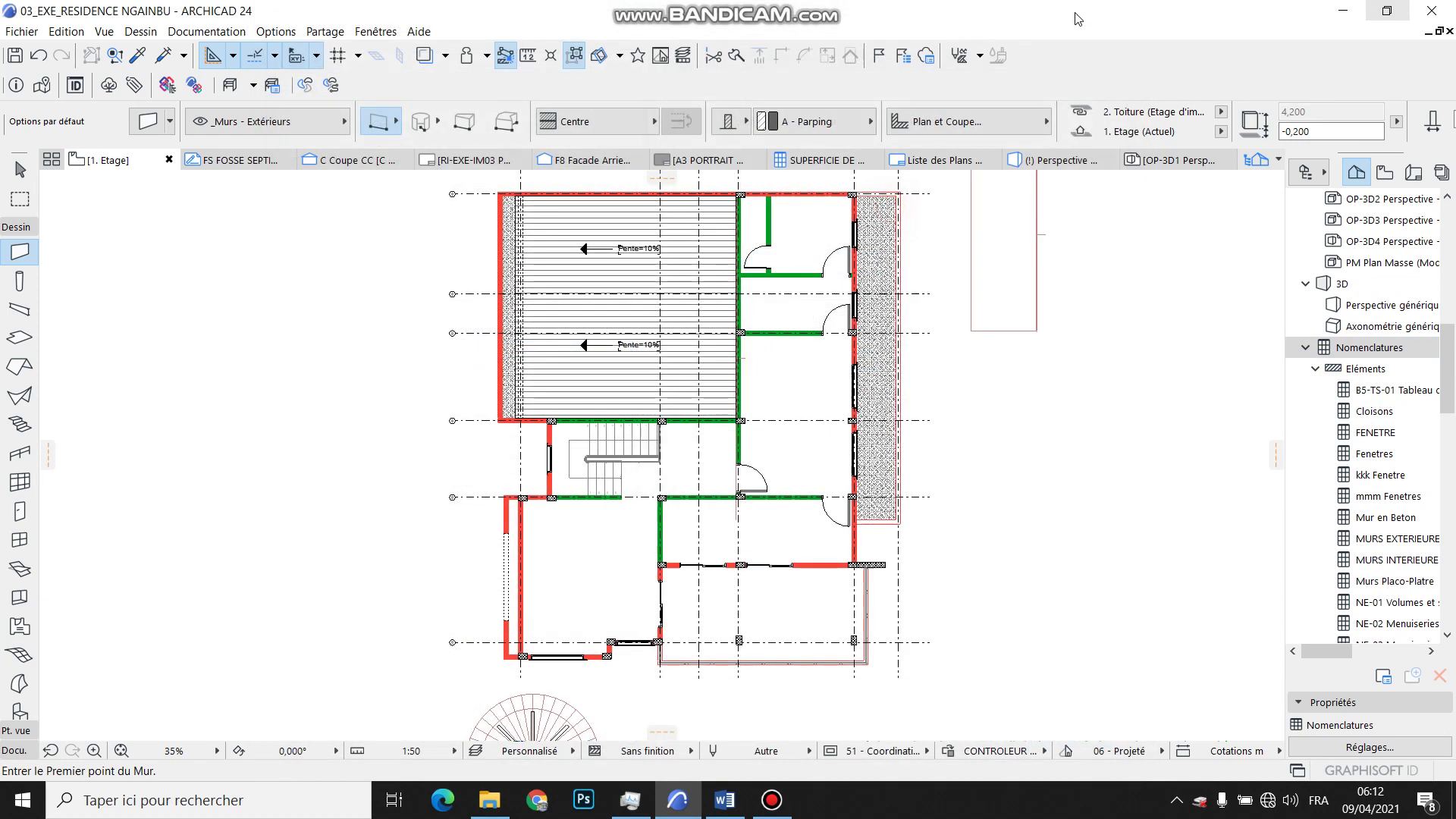
# Delete the existing MURS EXTERIEURE and MURS INTERIEURE element schedules from the project.
pyautogui.click(1396, 539)
pyautogui.keyDown('ctrl'); pyautogui.click(1404, 561); pyautogui.keyUp('ctrl')
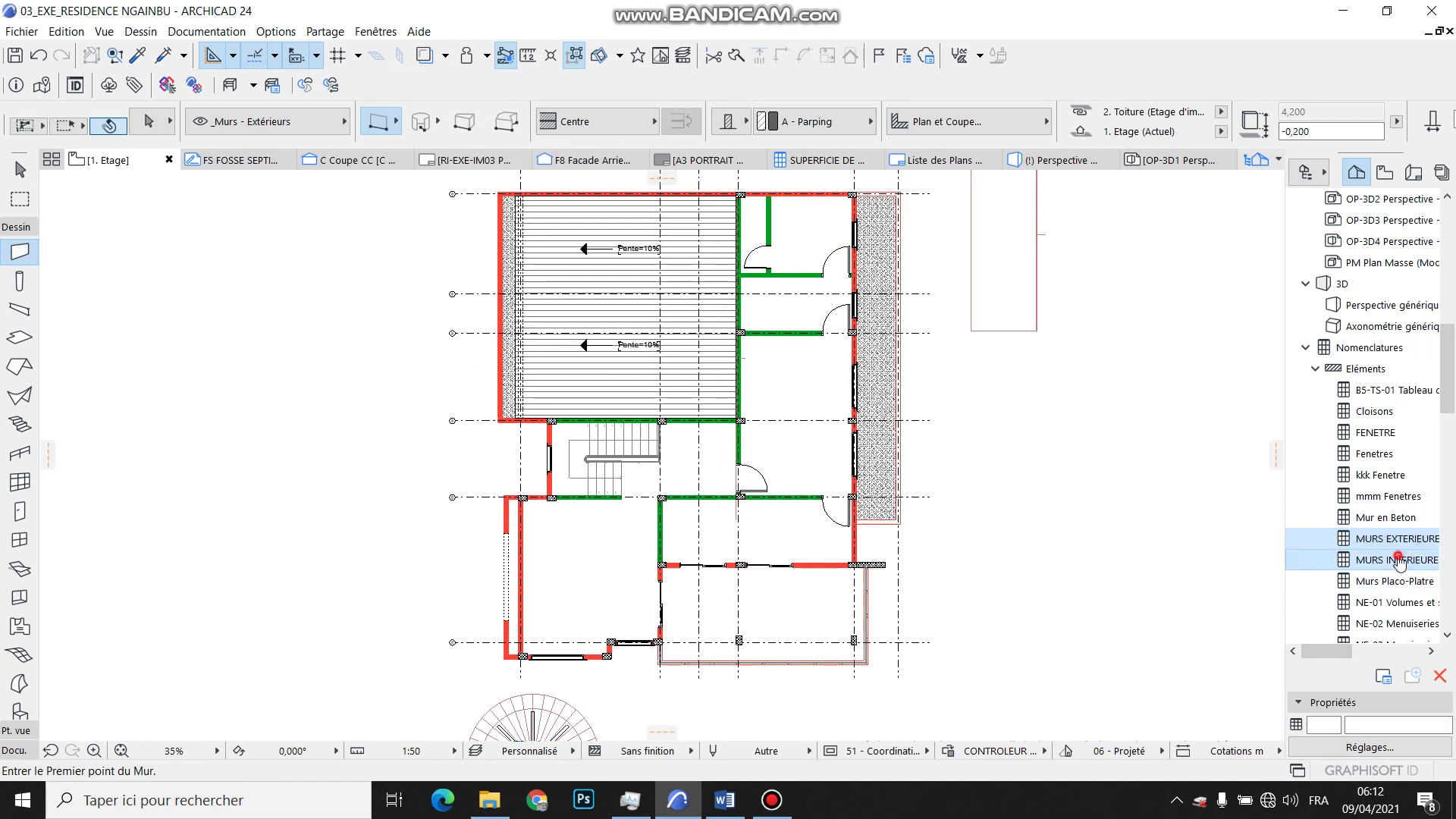
pyautogui.scroll(-1, 1389, 590)
pyautogui.click(1440, 675)
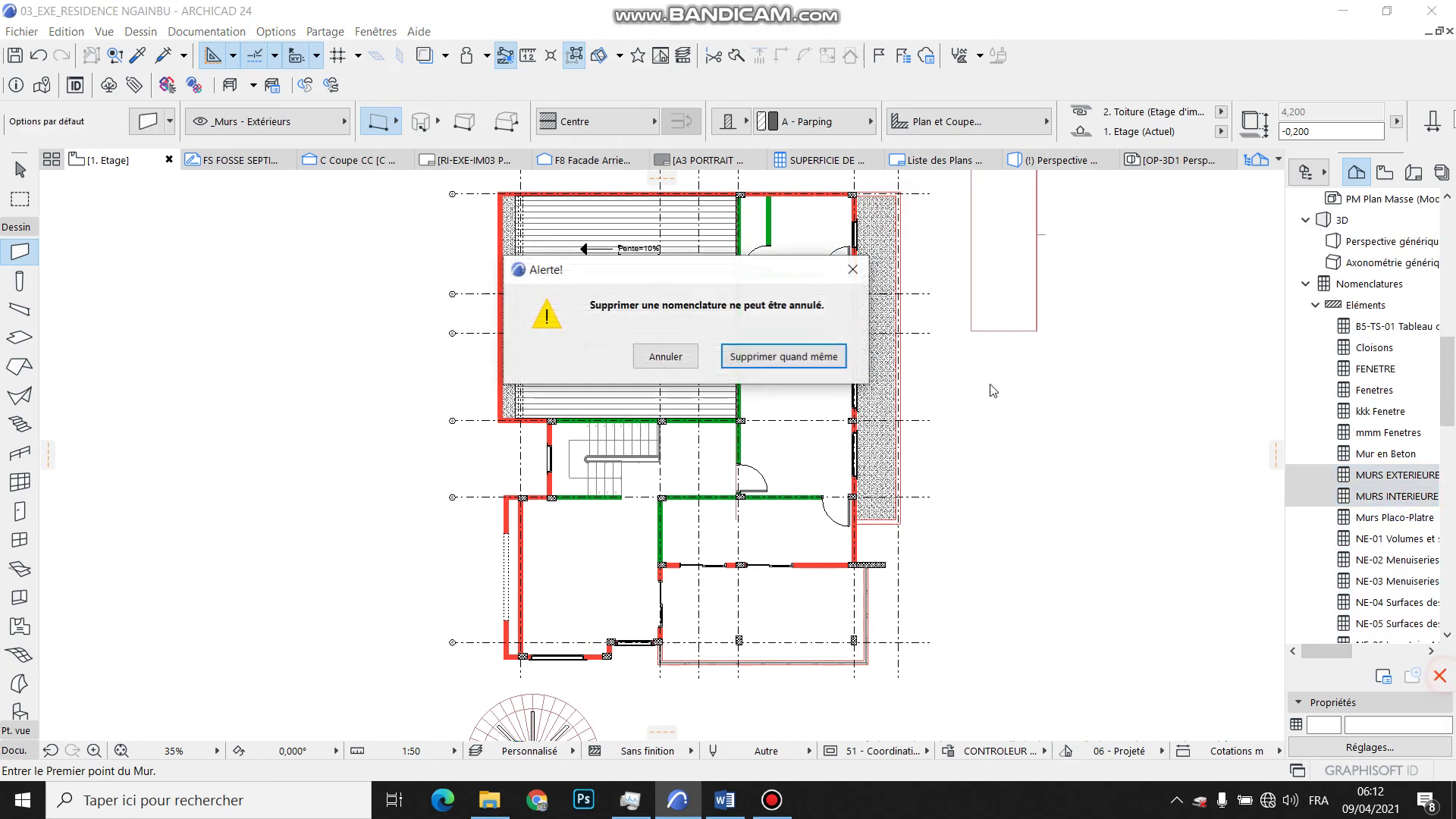
pyautogui.click(834, 363)
# Delete the two old SUPERFICIE DE MURS schedules for exterior and interior walls.
pyautogui.scroll(1, 1410, 587)
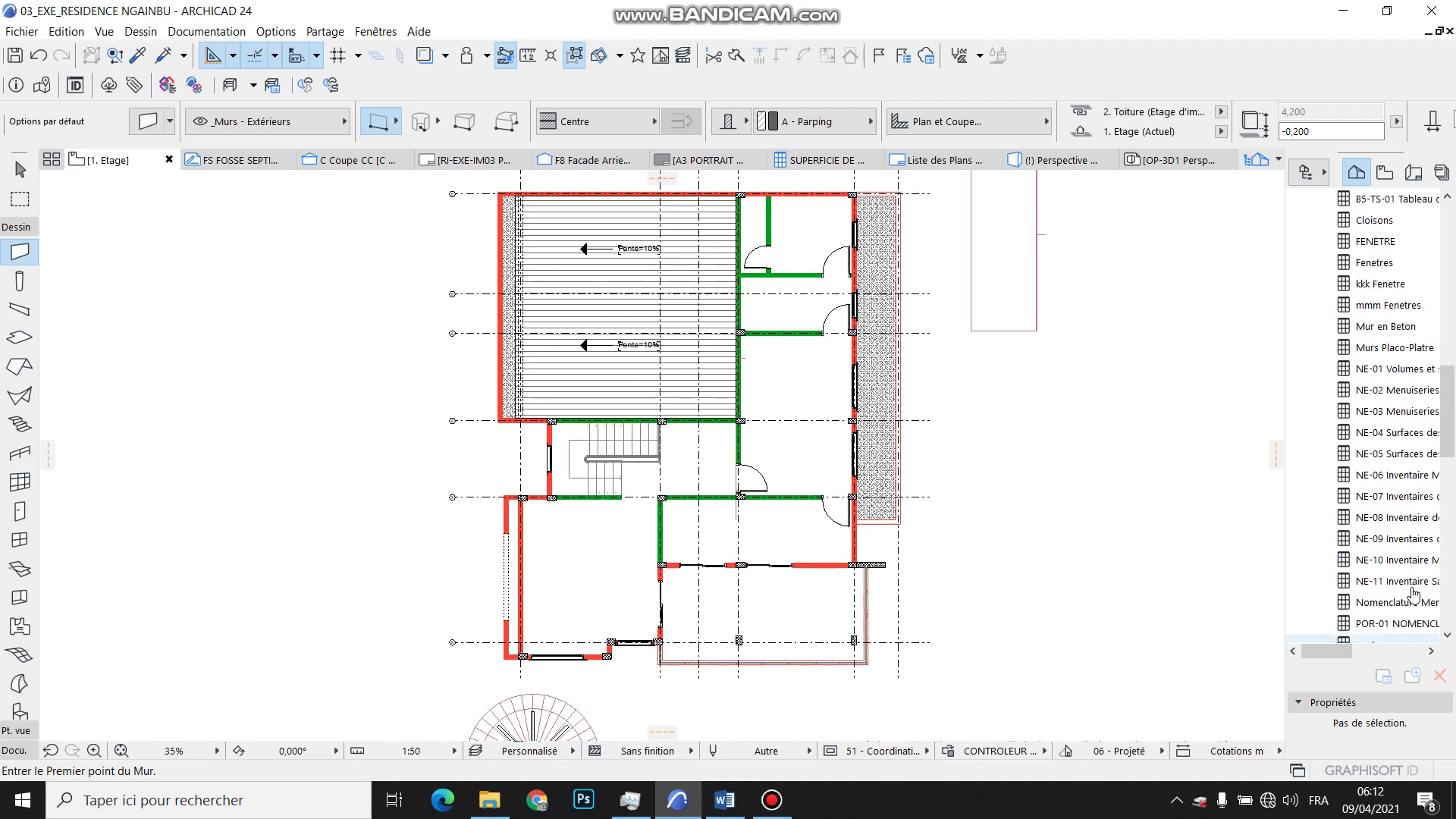
pyautogui.scroll(-3, 1411, 607)
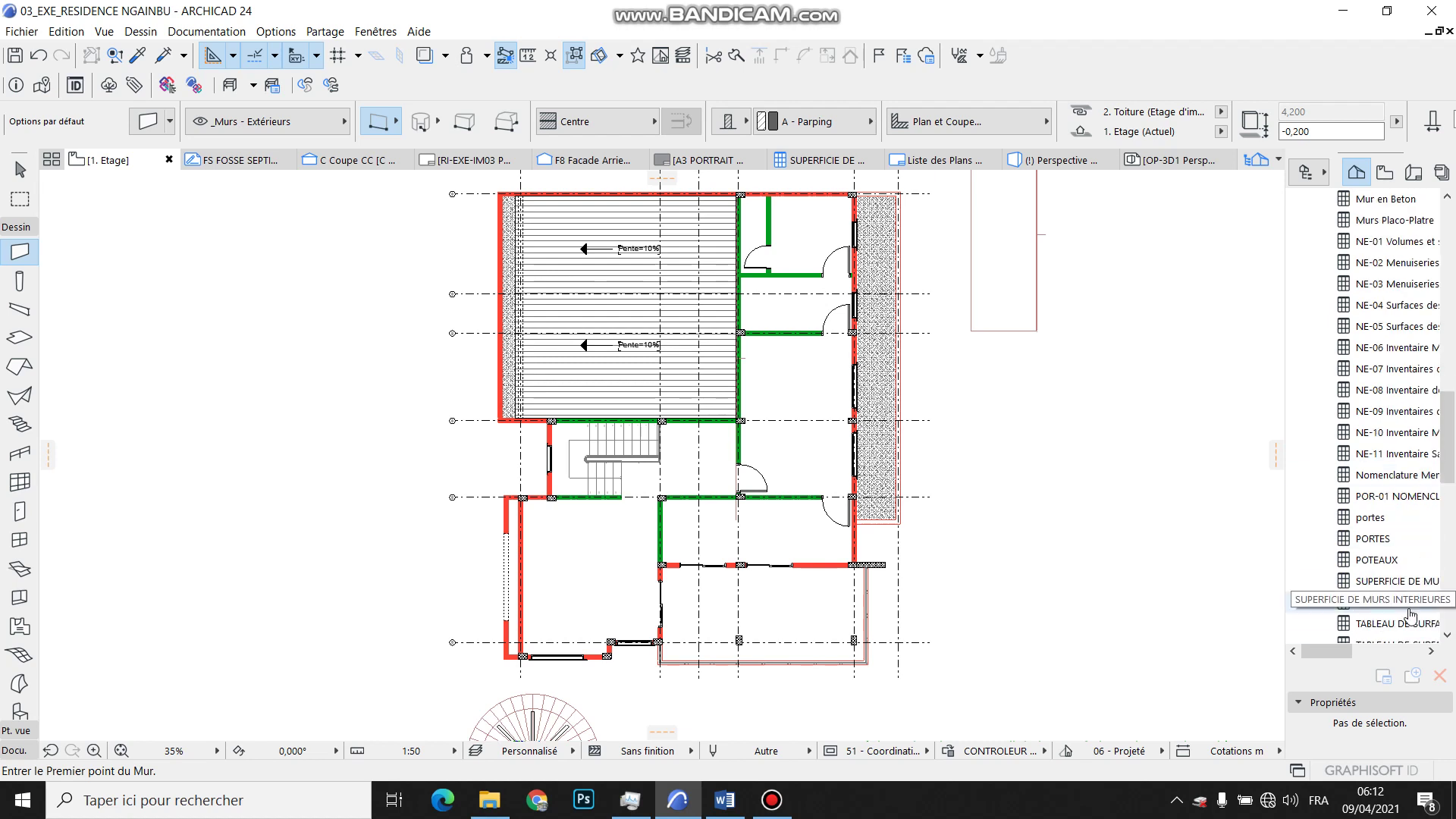
pyautogui.click(1404, 519)
pyautogui.keyDown('shift'); pyautogui.click(1407, 538); pyautogui.keyUp('shift')
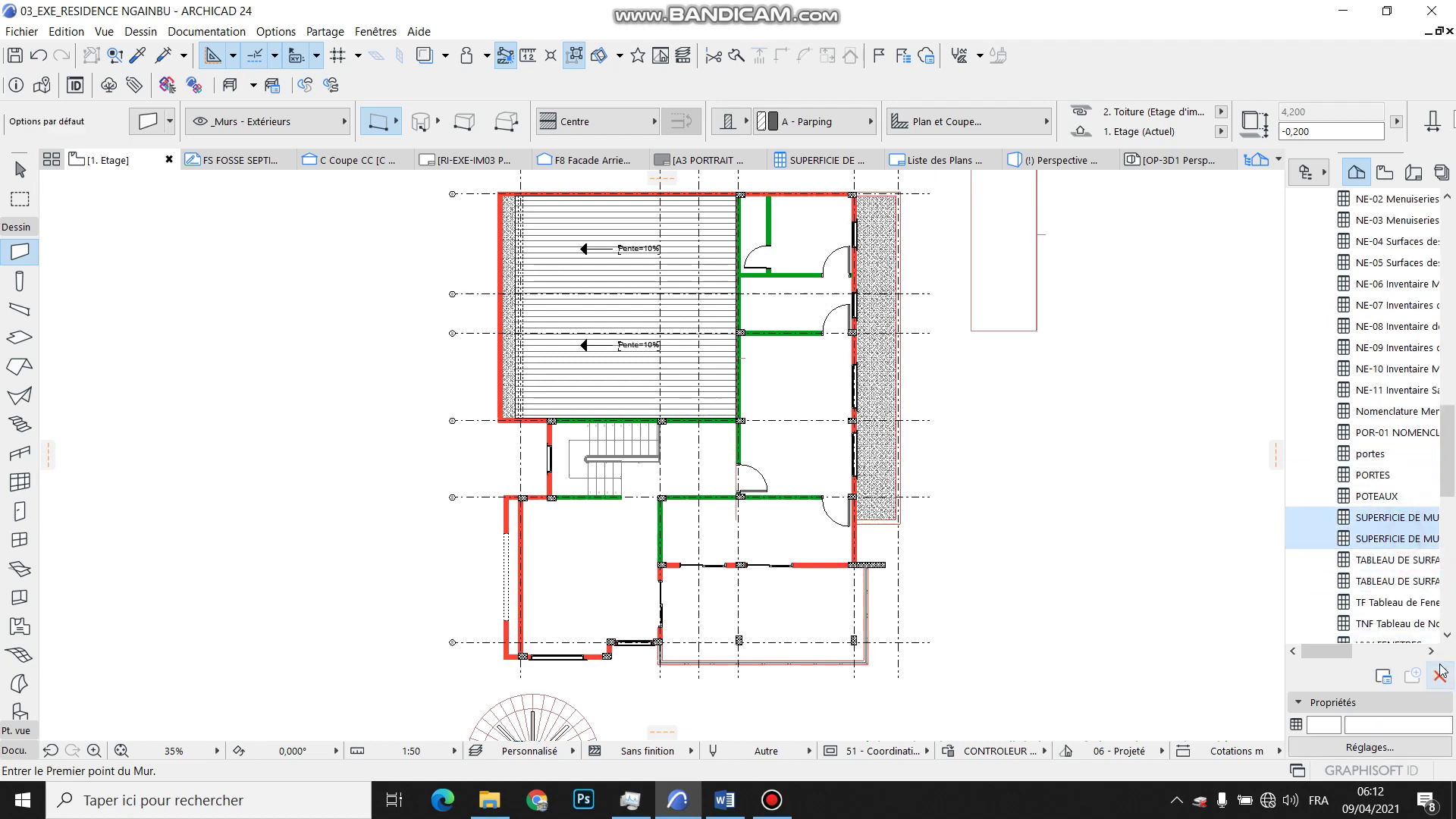
pyautogui.click(1440, 675)
pyautogui.click(807, 364)
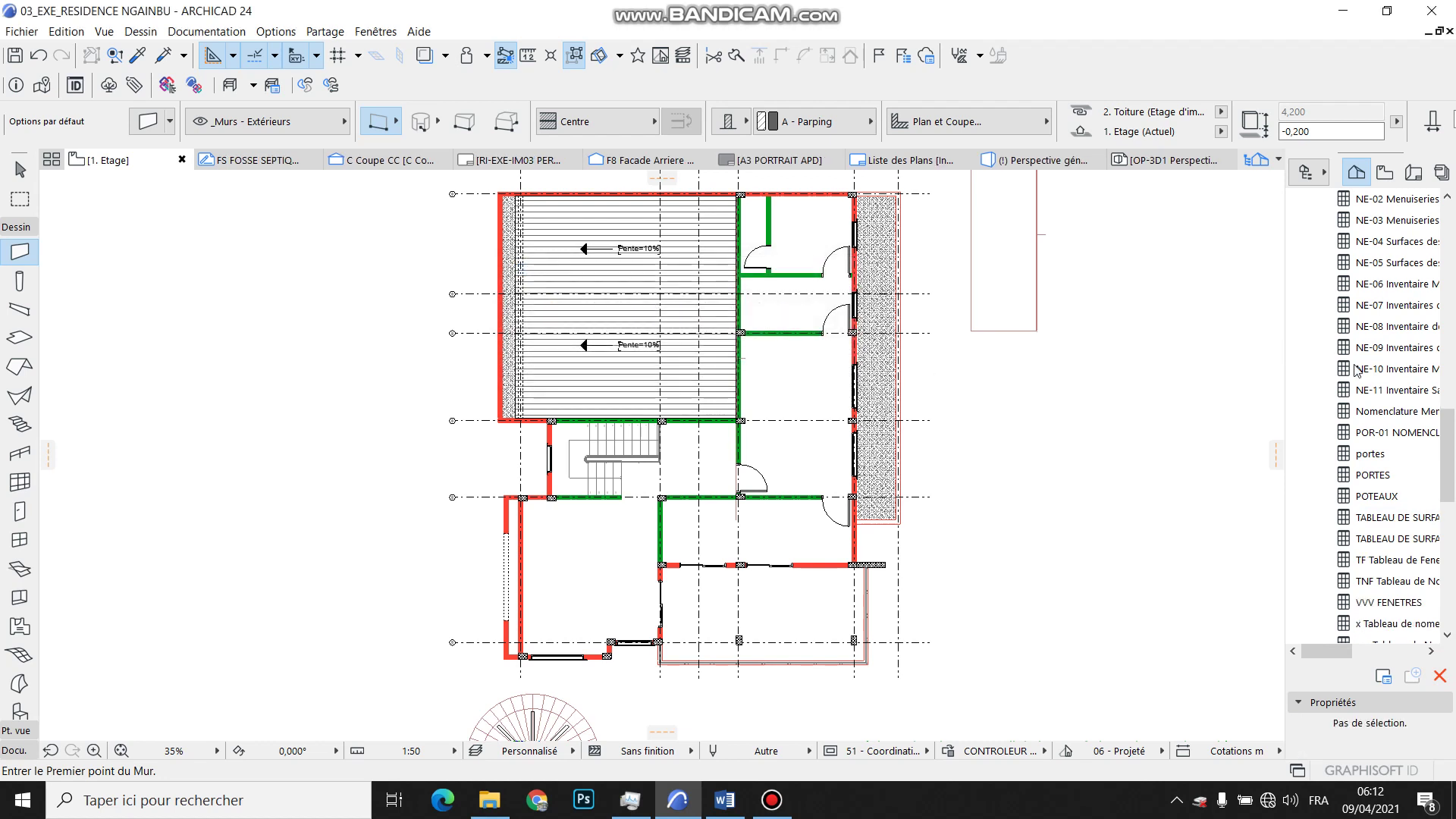
# Create a new element schedule named SUPERFICIE DE MURS EXTERIEURE.
pyautogui.scroll(10, 1358, 370)
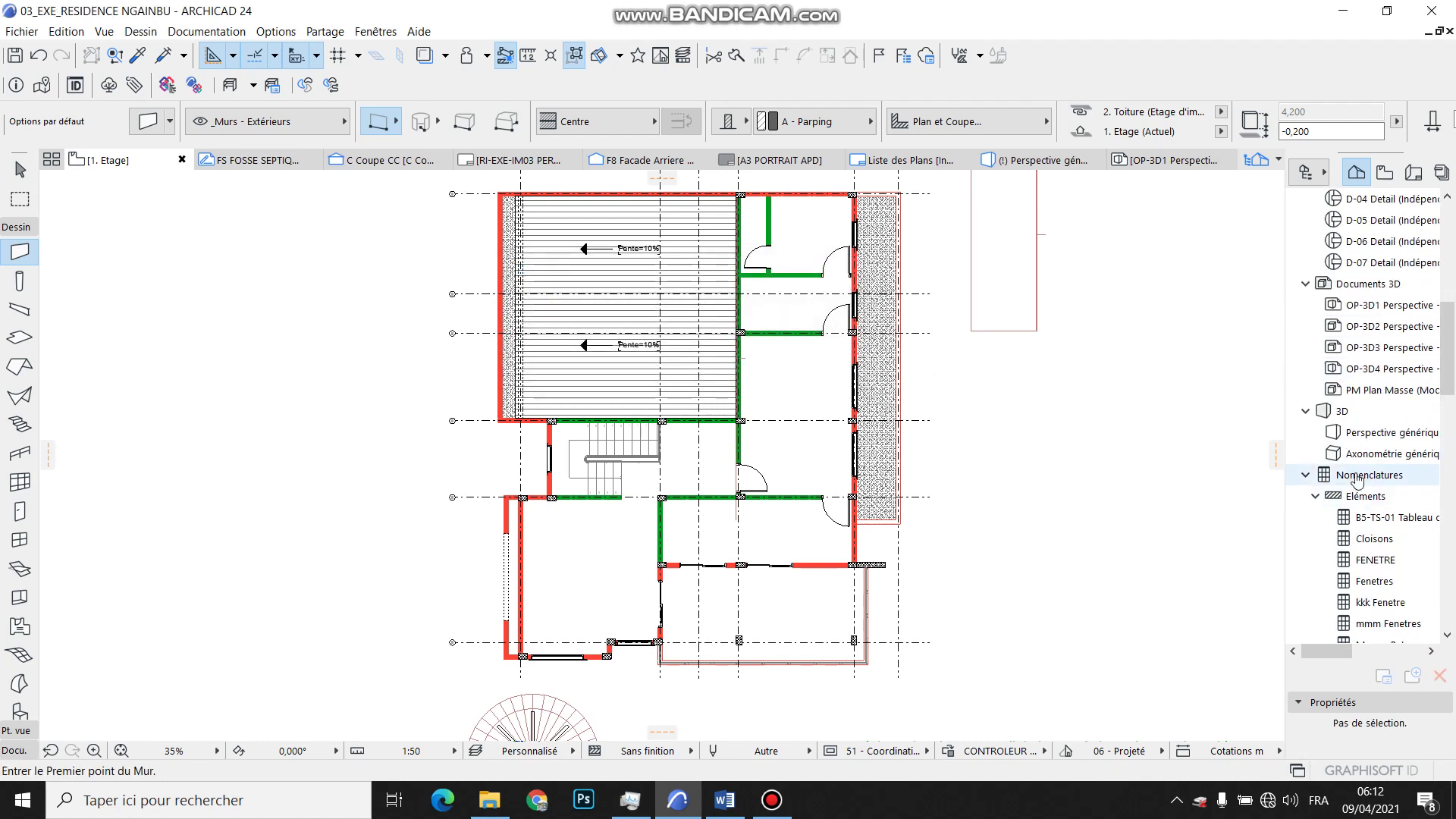
pyautogui.rightClick(1357, 479)
pyautogui.click(1350, 566)
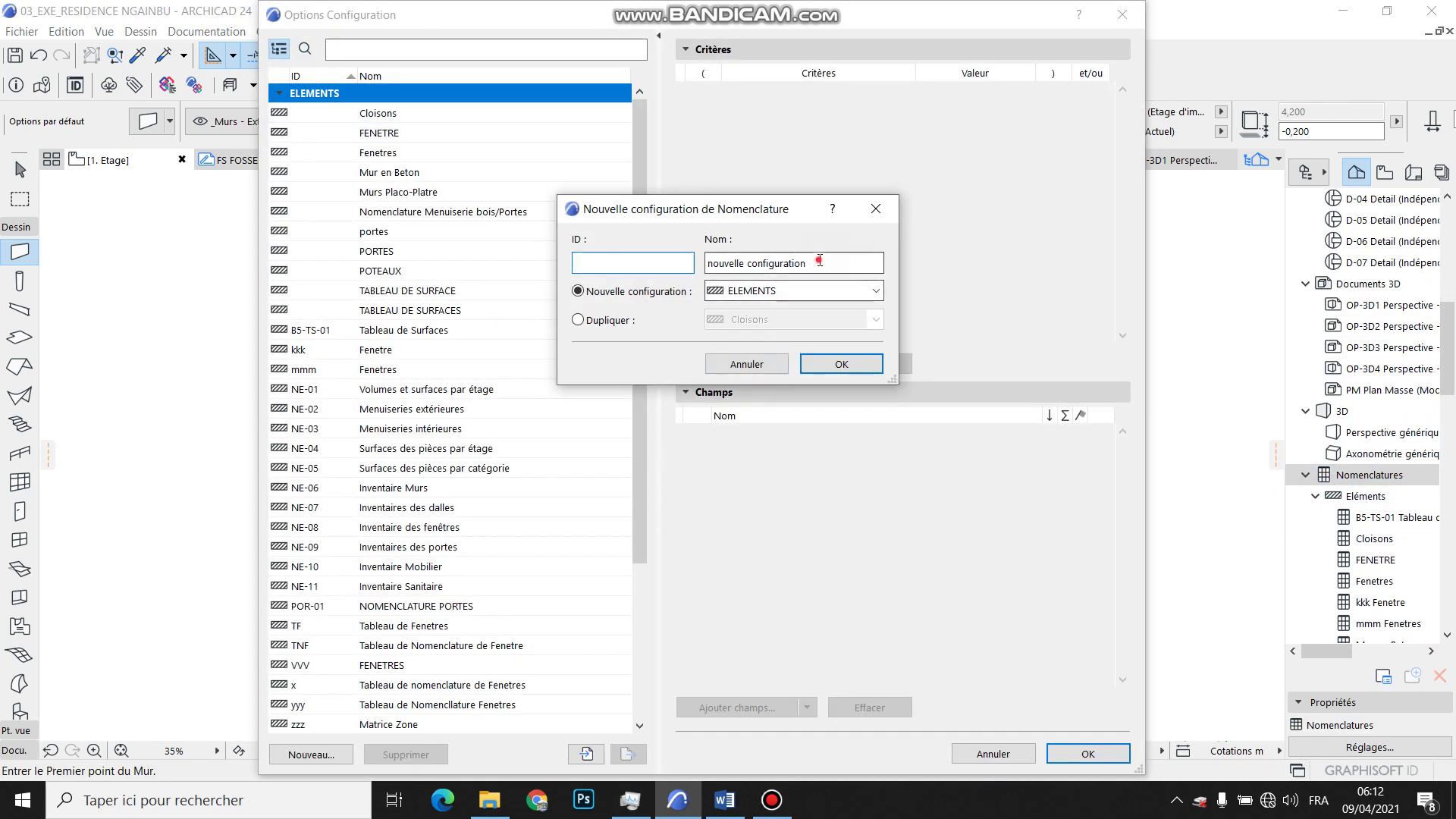
pyautogui.click(821, 260)
pyautogui.write('SUPERFICIE DE MURS EXTERIEU')
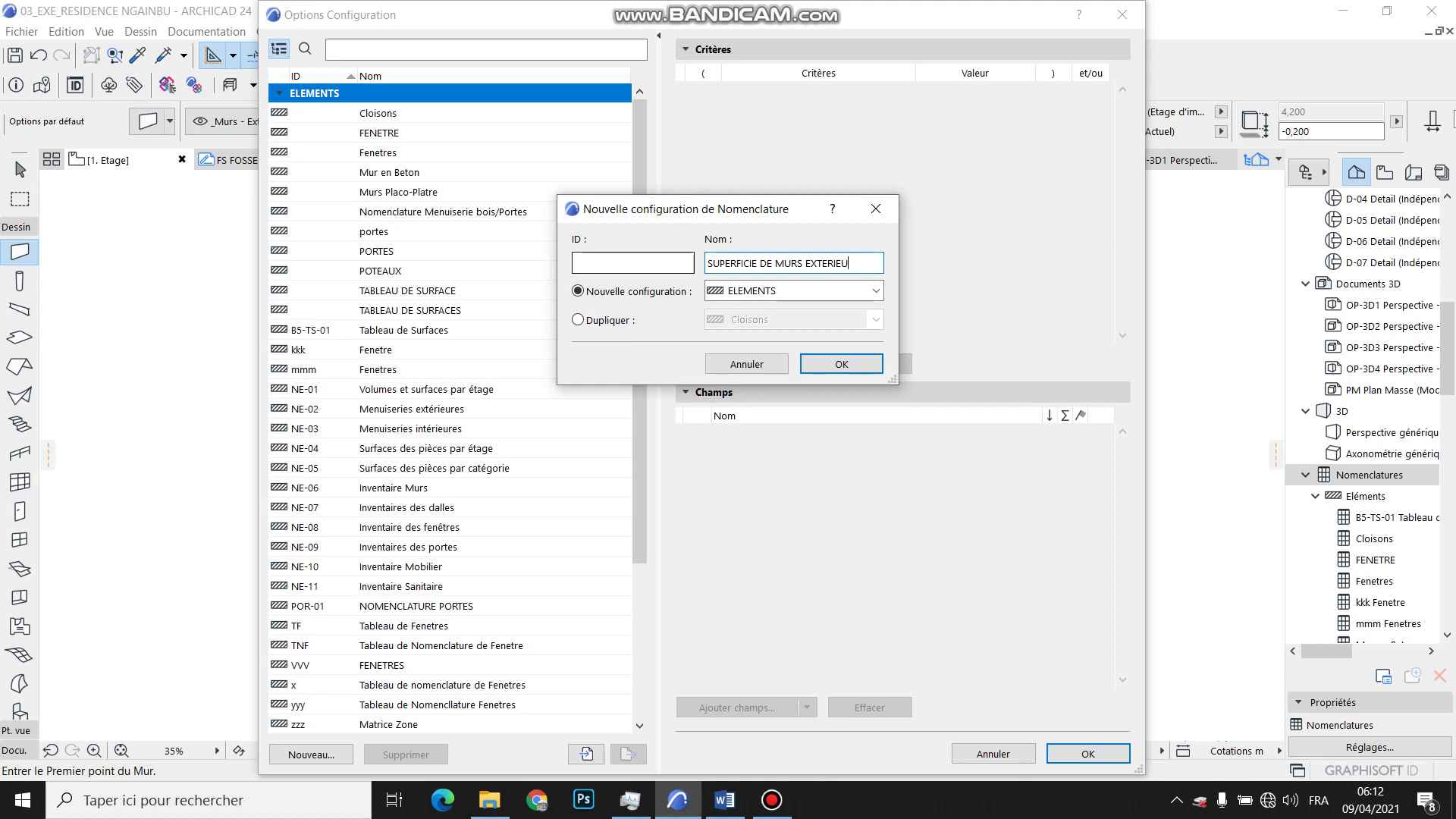
pyautogui.click(842, 364)
# Restrict the exterior wall schedule to elements of type Mur with the Position criterion Extérieur.
pyautogui.click(990, 91)
pyautogui.click(1023, 91)
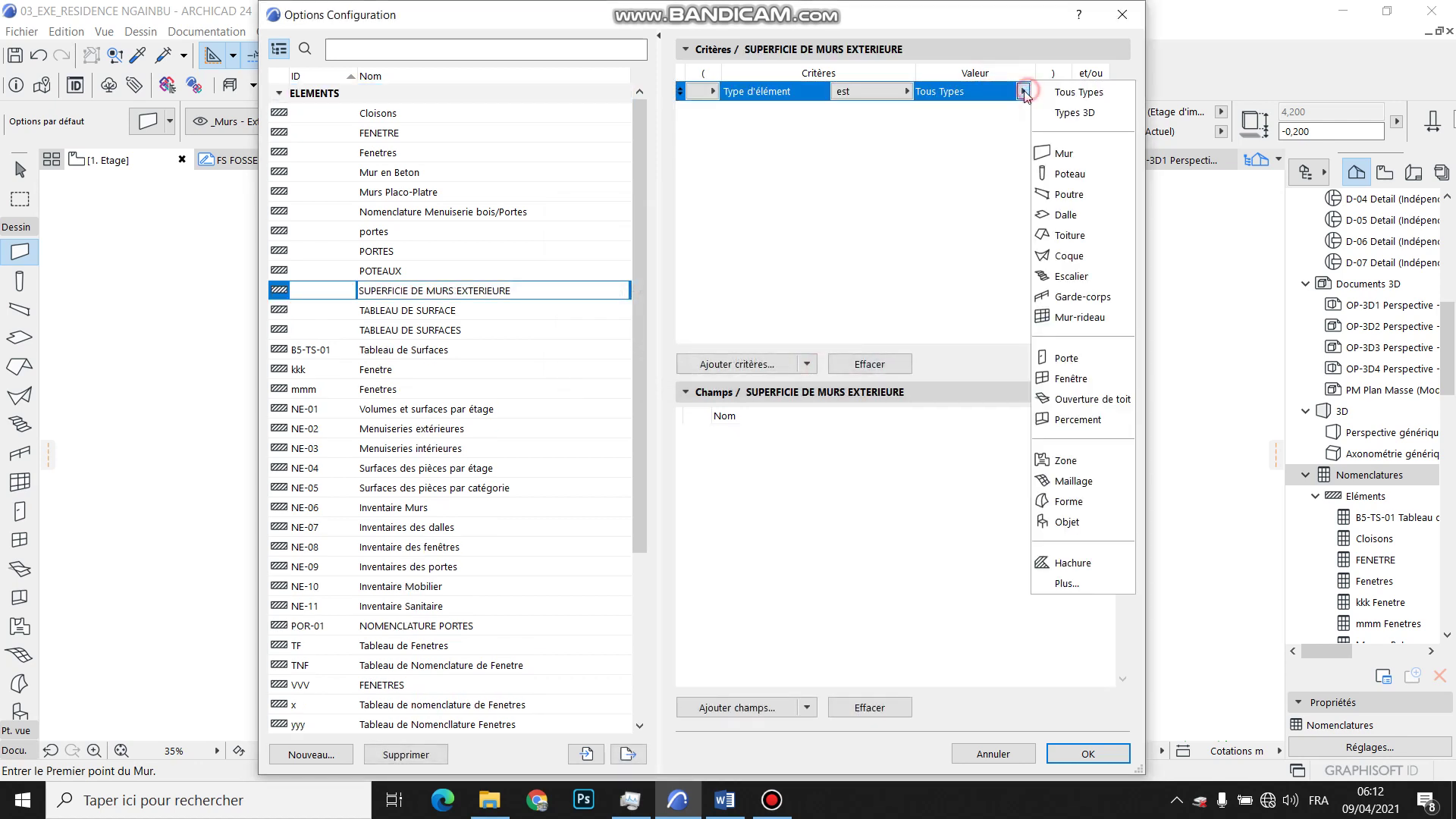
pyautogui.click(1075, 148)
pyautogui.click(763, 366)
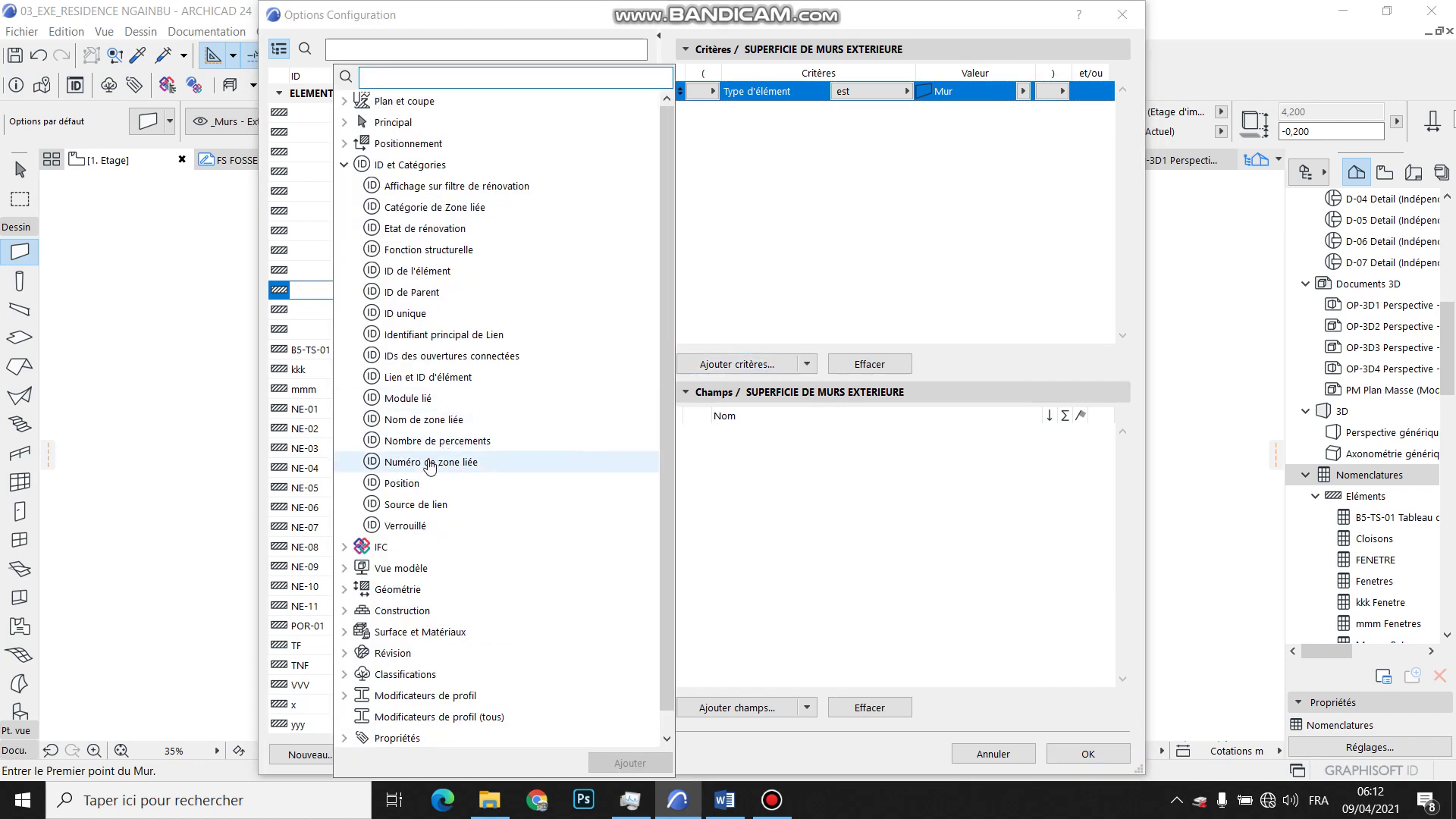
pyautogui.doubleClick(407, 483)
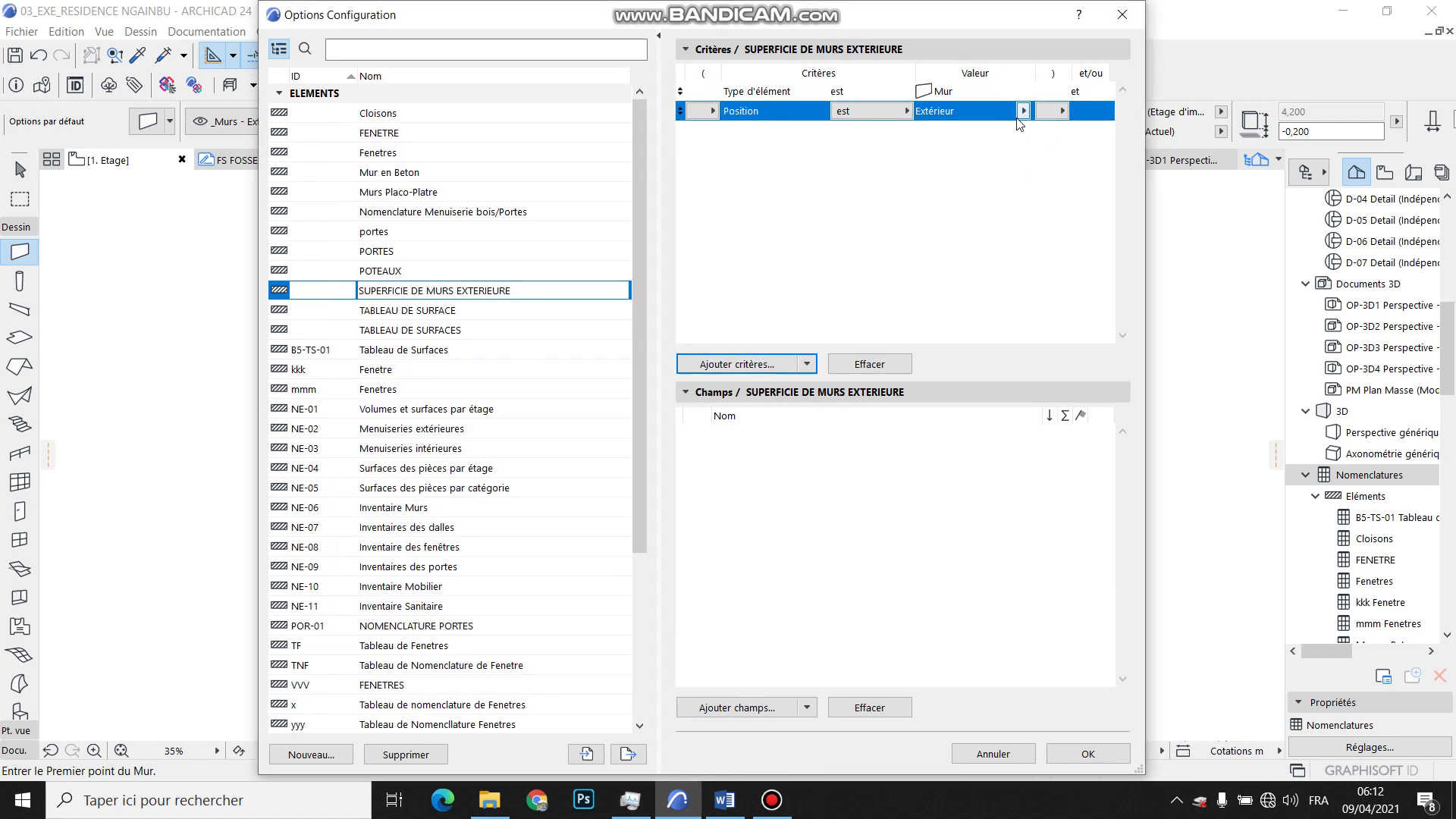
# Add the summed field Superficie nette de Mur sur face extérieure to the schedule and save its configuration.
pyautogui.click(766, 708)
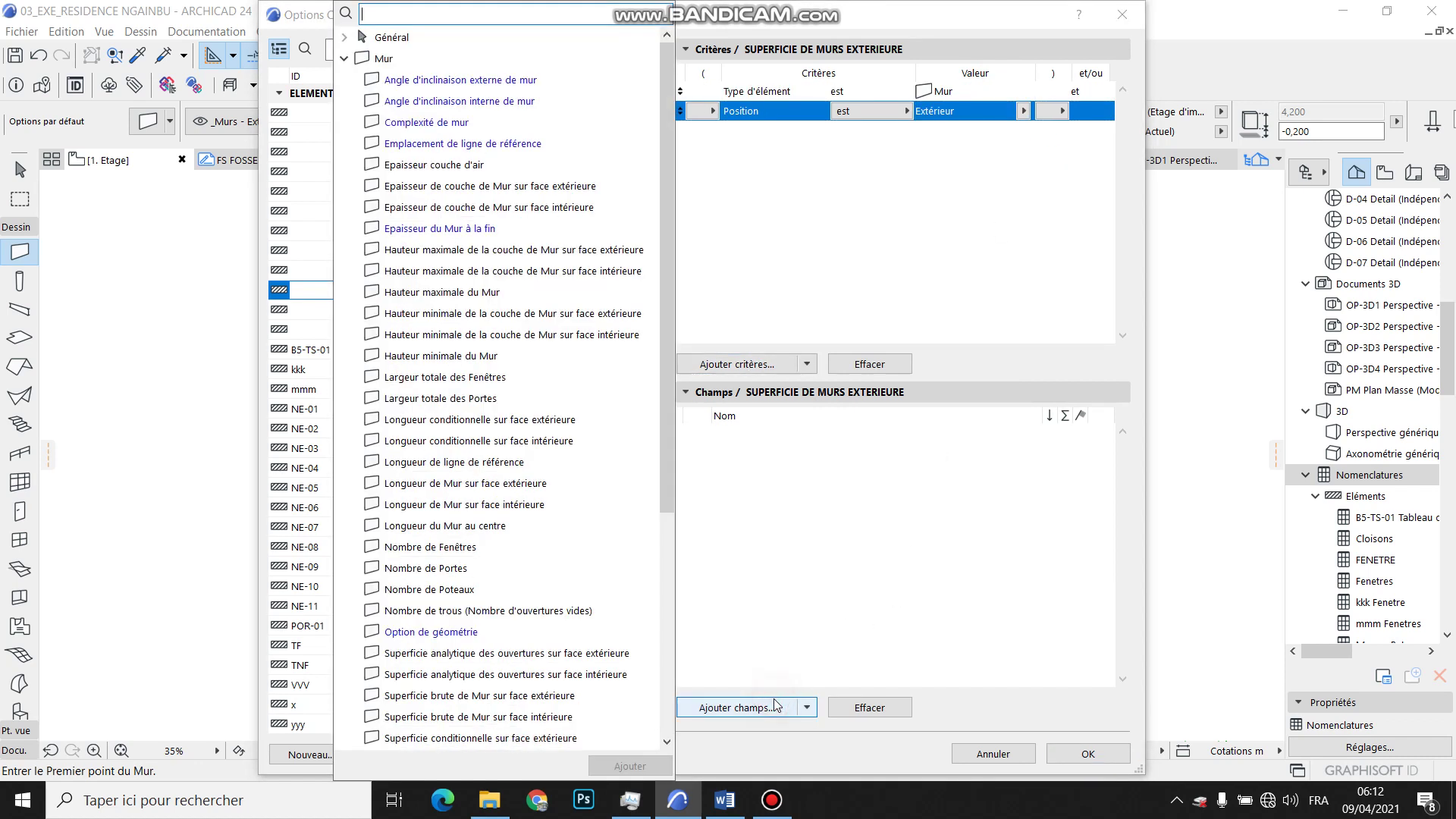
pyautogui.scroll(-3, 505, 352)
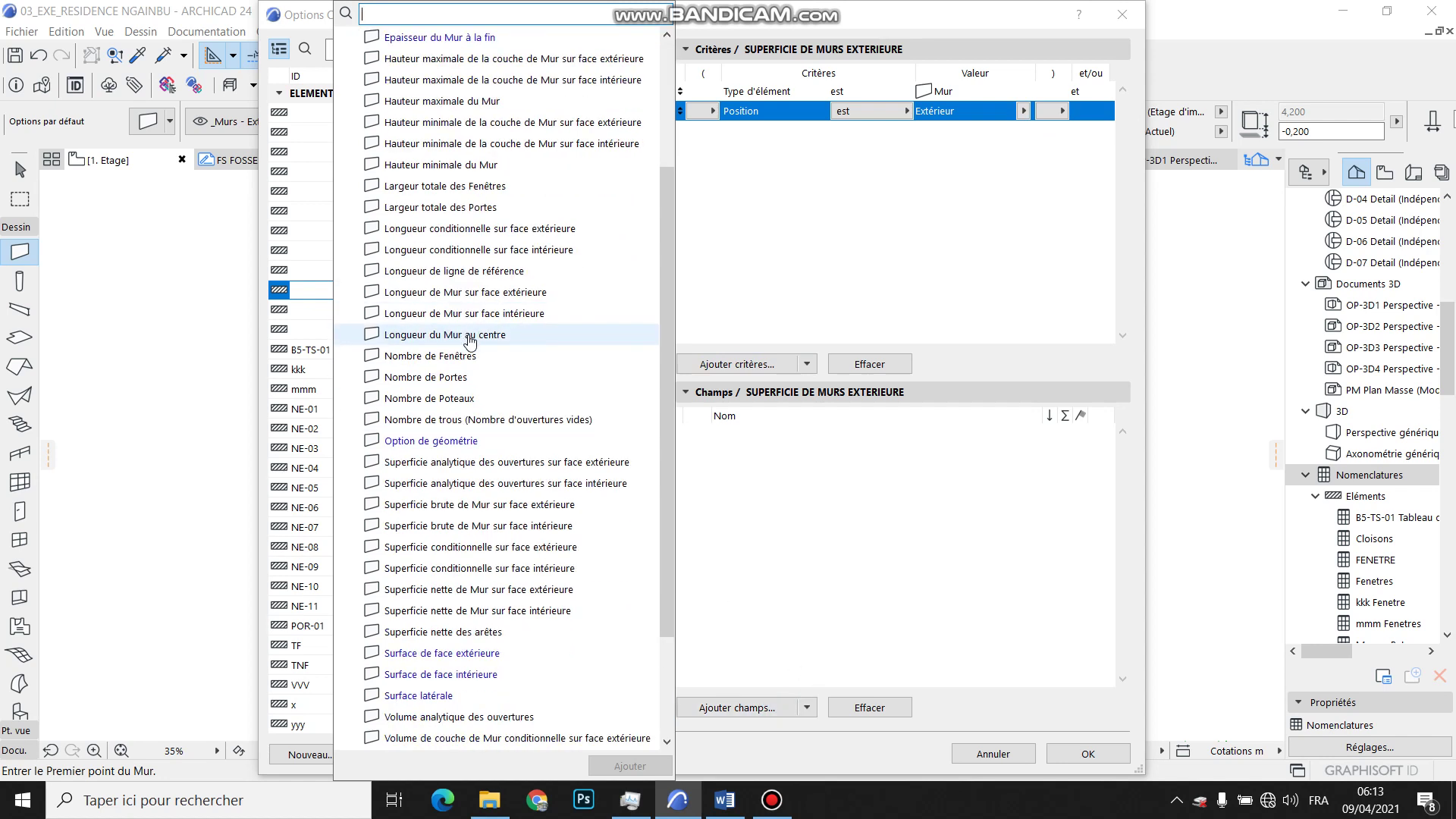
pyautogui.scroll(-1, 470, 345)
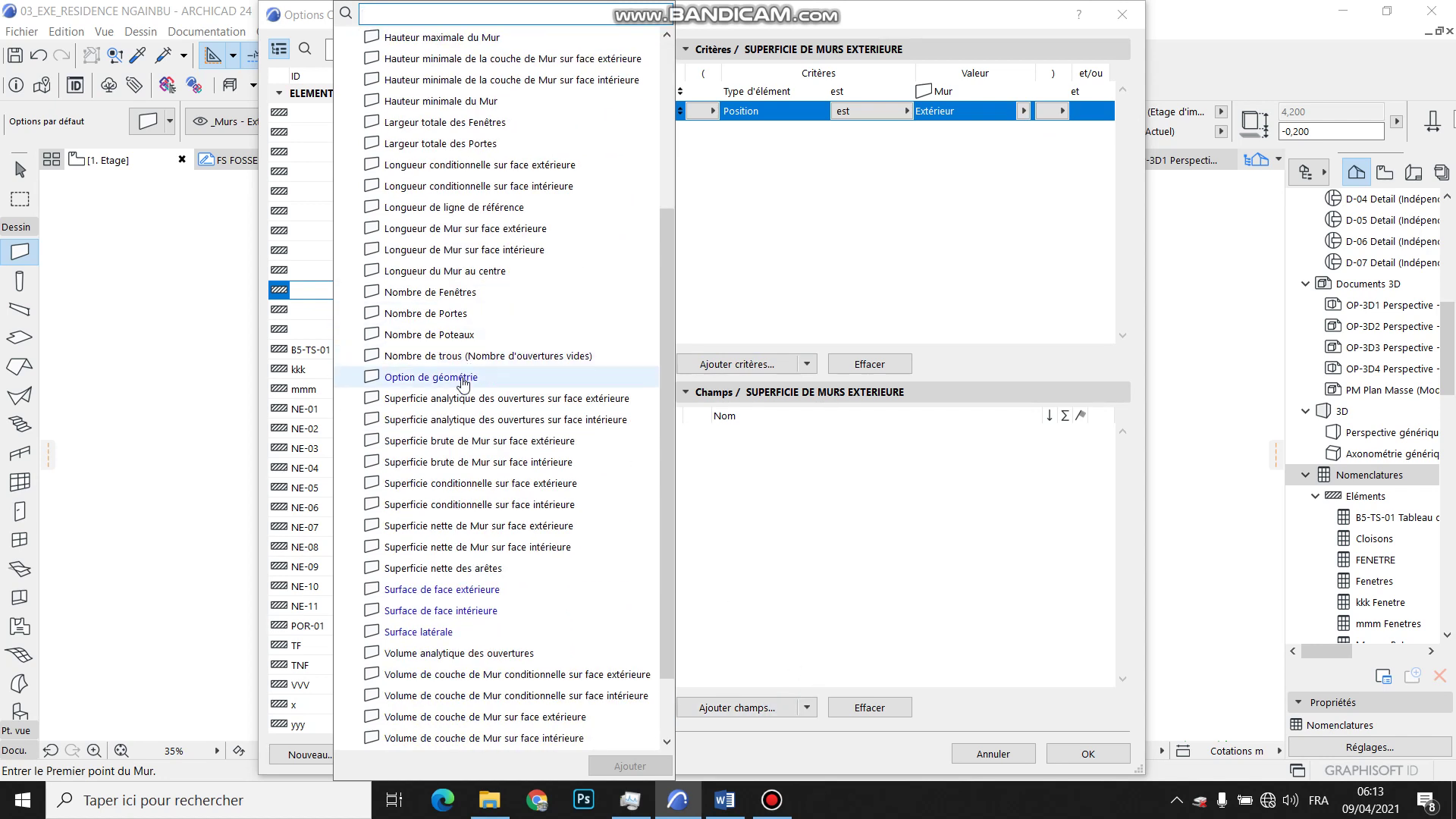
pyautogui.doubleClick(475, 529)
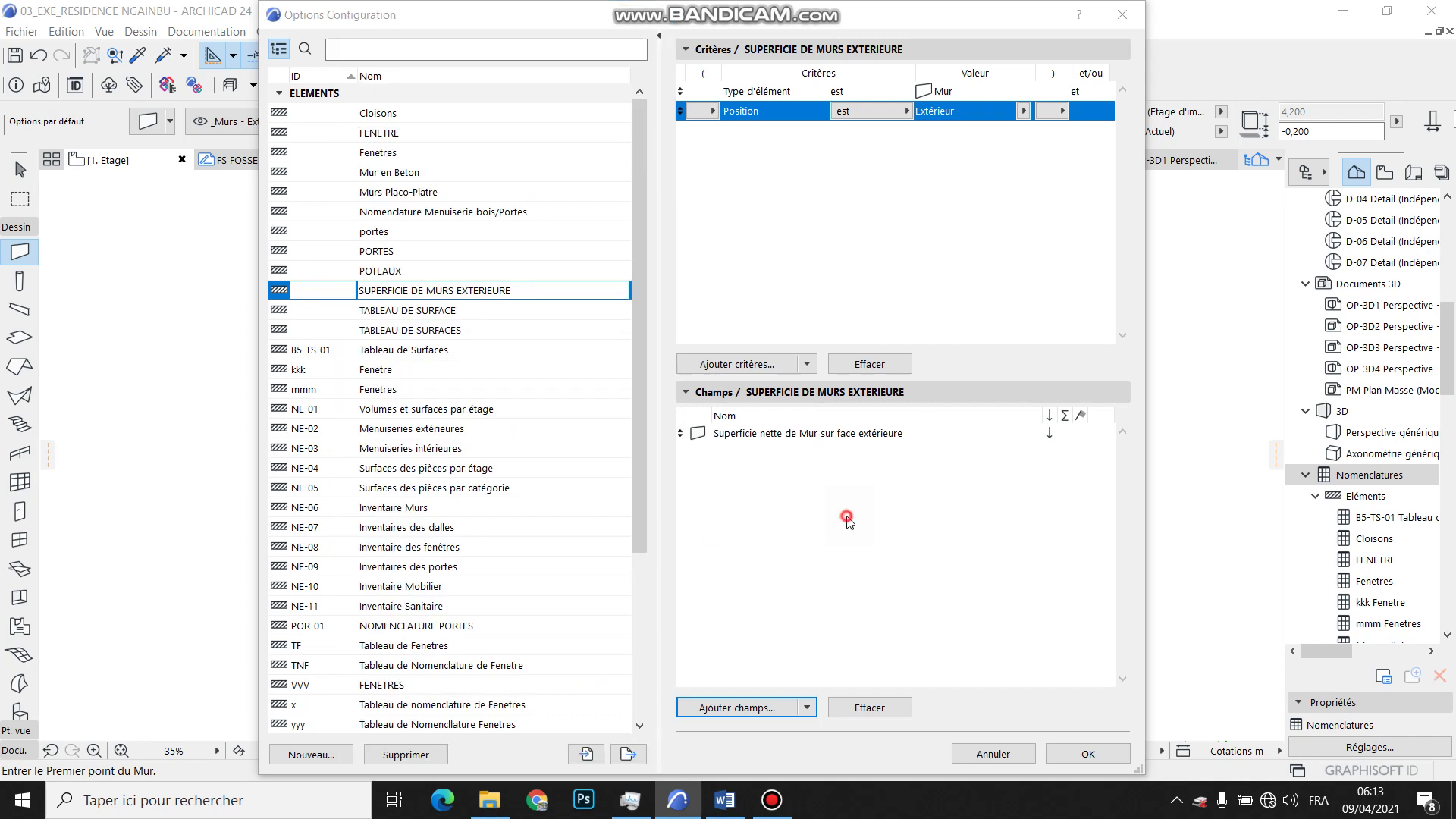
pyautogui.click(1065, 434)
pyautogui.click(1088, 753)
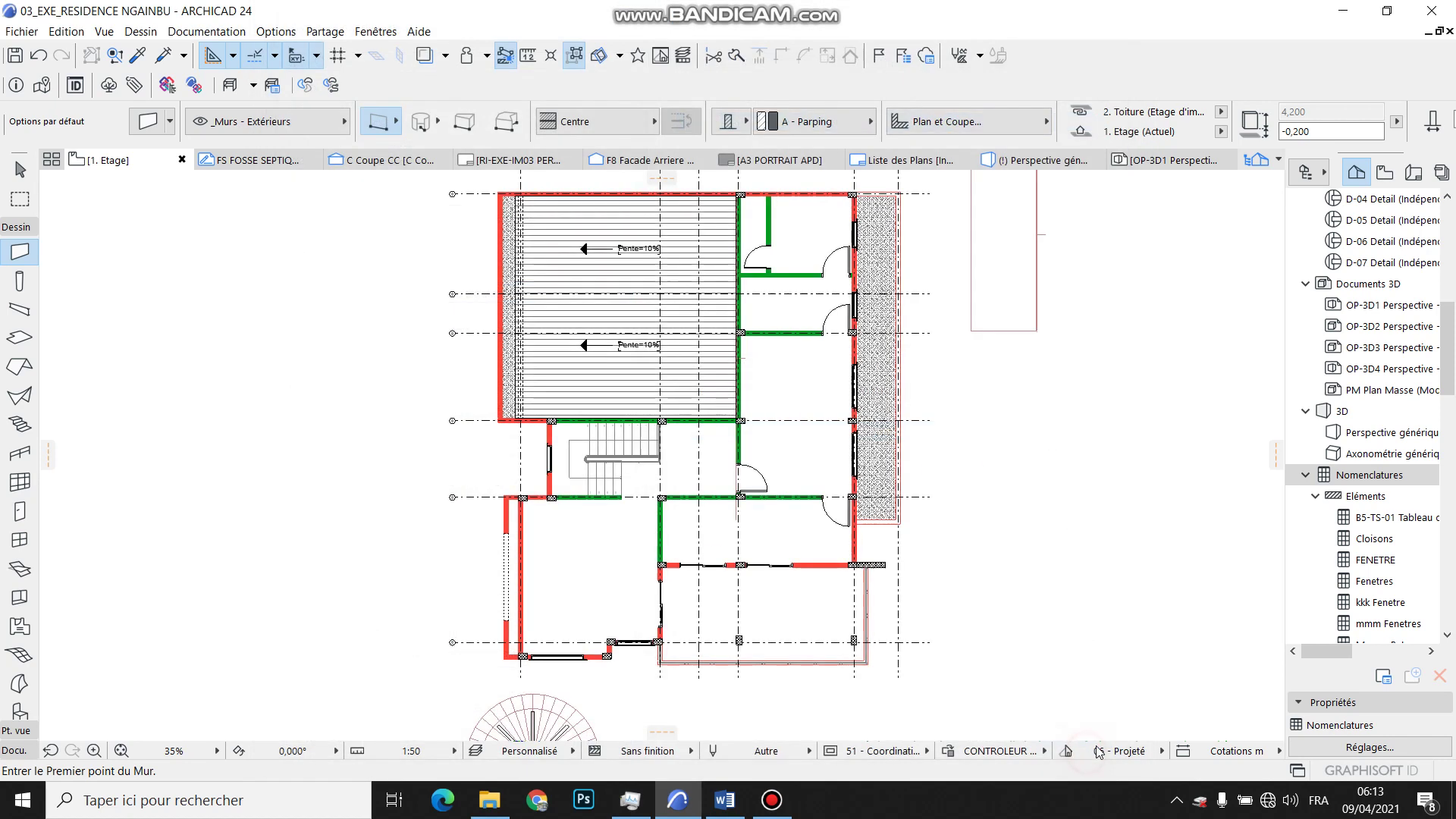
# Open the SUPERFICIE DE MURS EXTERIEURE schedule and merge its uniform elements.
pyautogui.scroll(-5, 1396, 531)
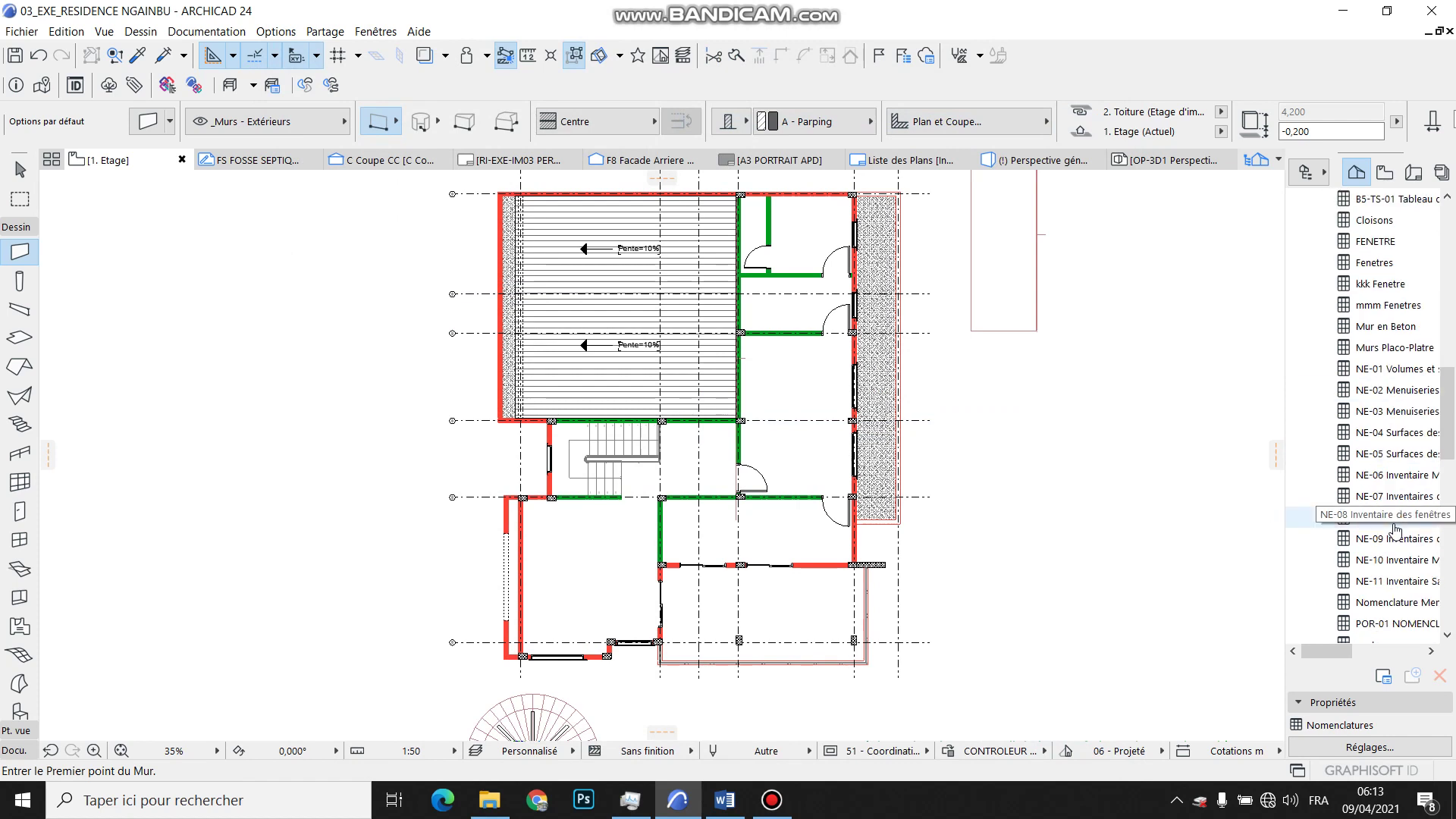
pyautogui.scroll(-3, 1396, 528)
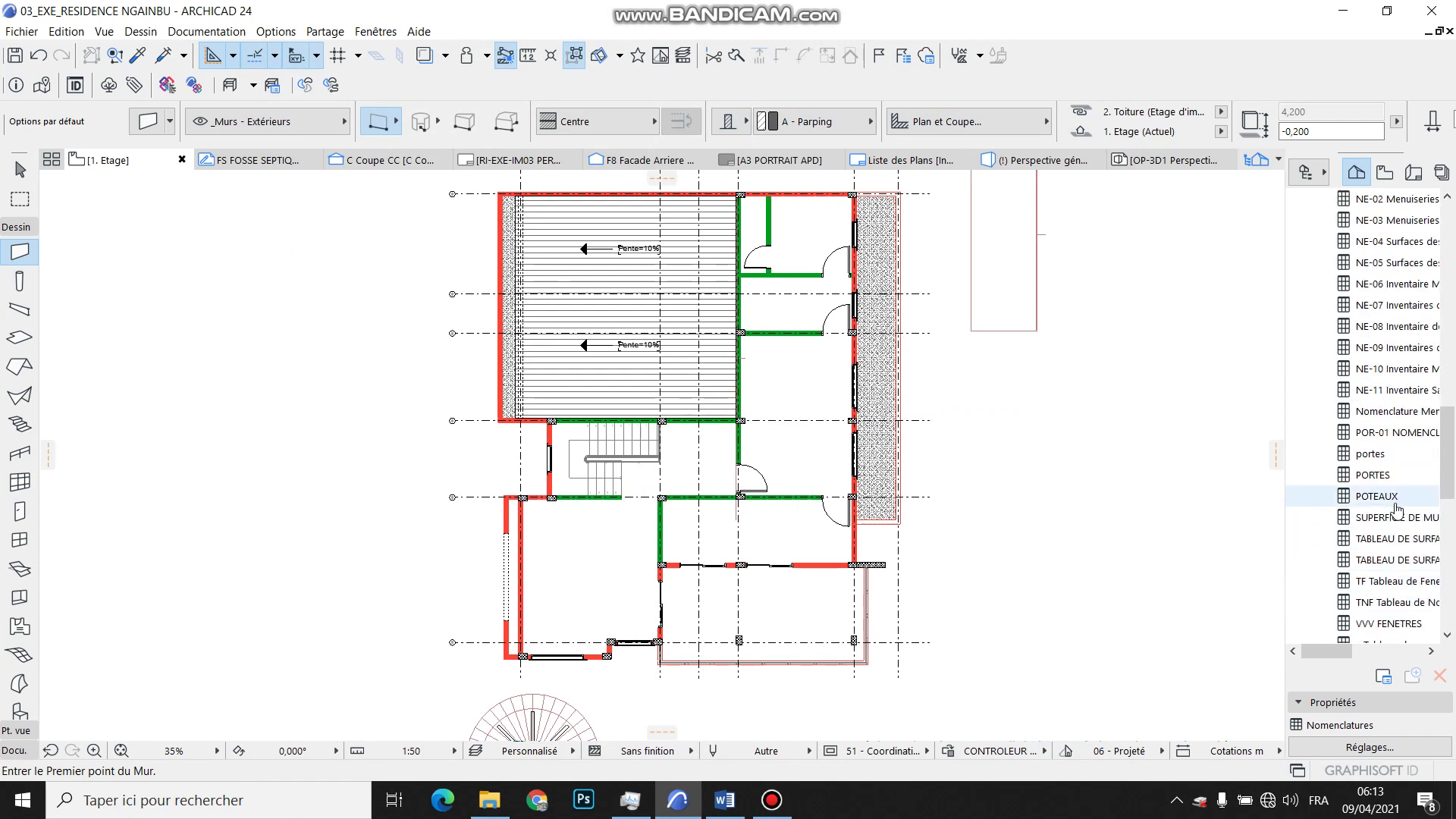
pyautogui.click(1399, 518)
pyautogui.doubleClick(1404, 526)
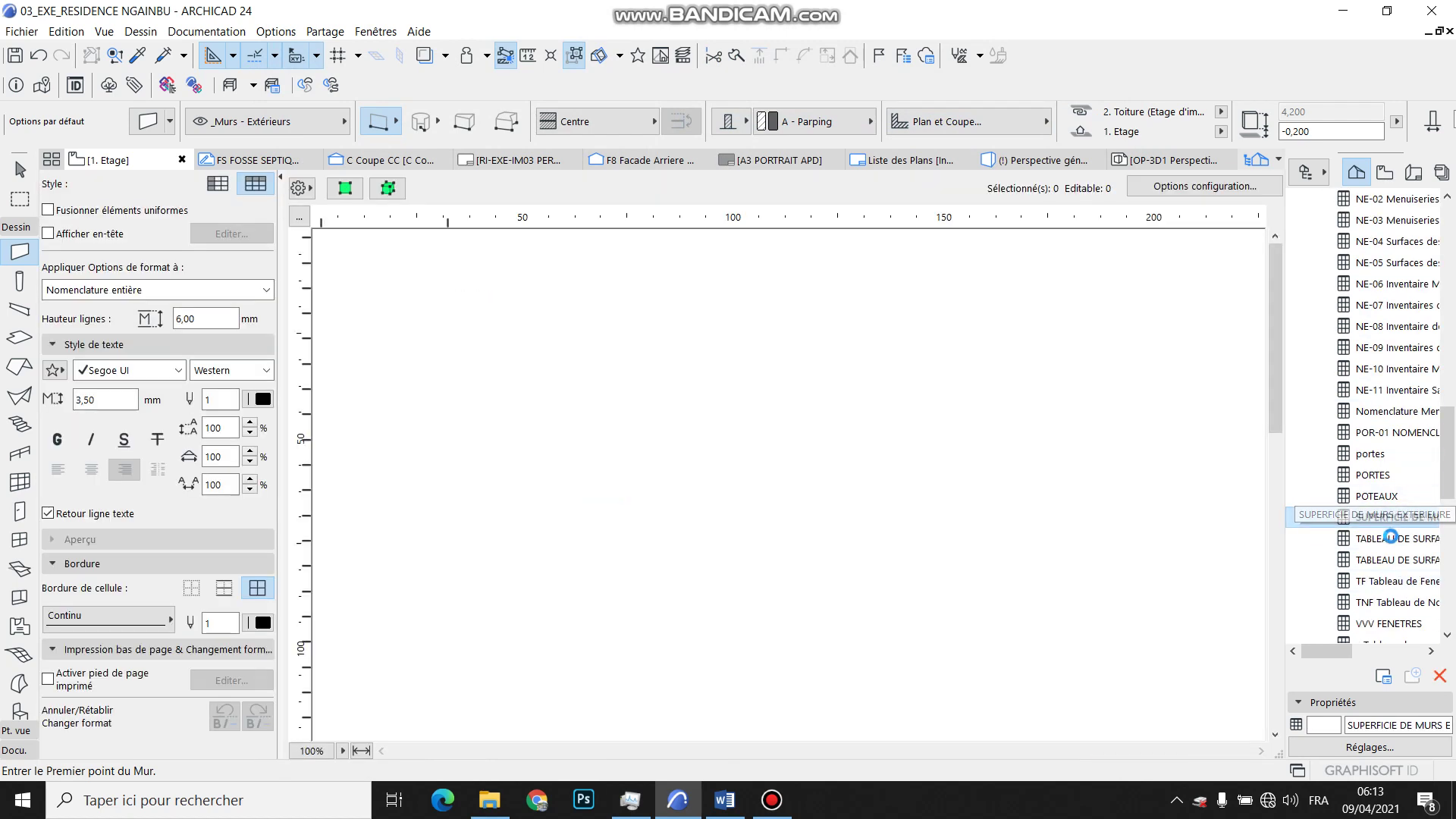
pyautogui.click(104, 210)
# Set the whole schedule's text size to 2,5 mm and widen its column to about 75 mm.
pyautogui.doubleClick(96, 399)
pyautogui.write('2,5')
pyautogui.click(829, 520)
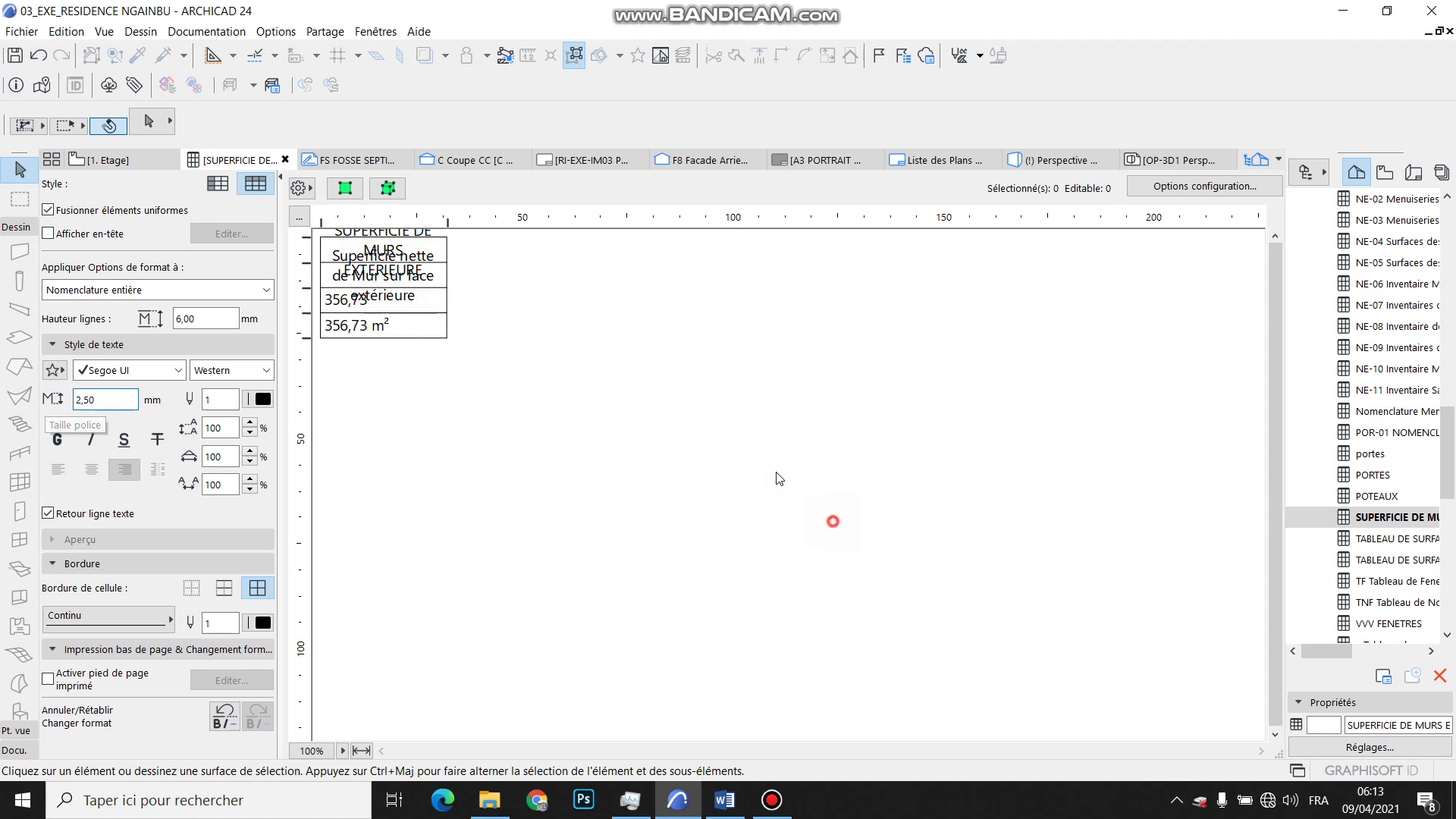
pyautogui.moveTo(450, 222); pyautogui.dragTo(637, 222)
pyautogui.click(808, 357)
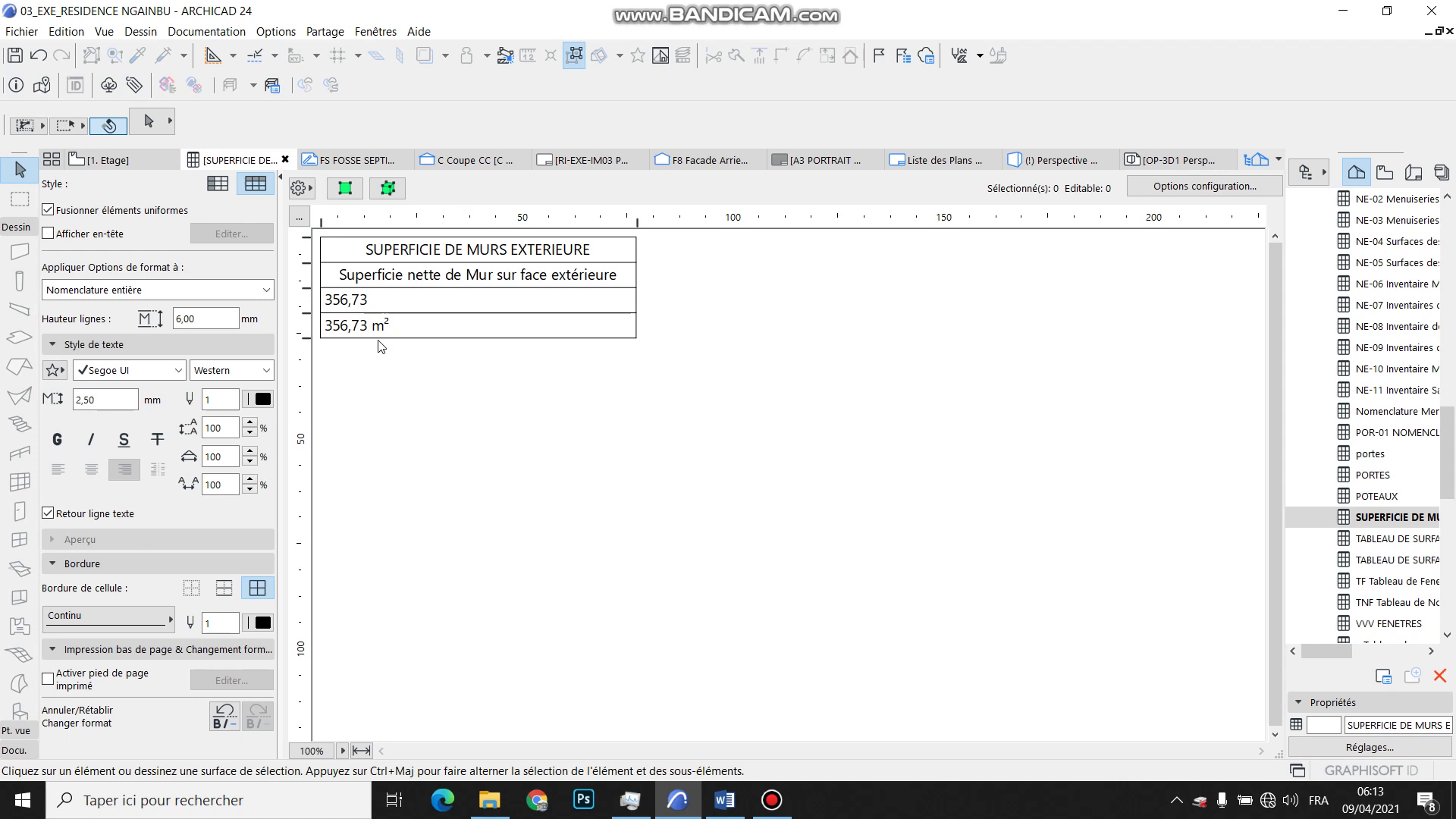
# Save the exterior wall schedule as a view in the view map's Tableaux folder, keeping the default view settings.
pyautogui.click(1385, 173)
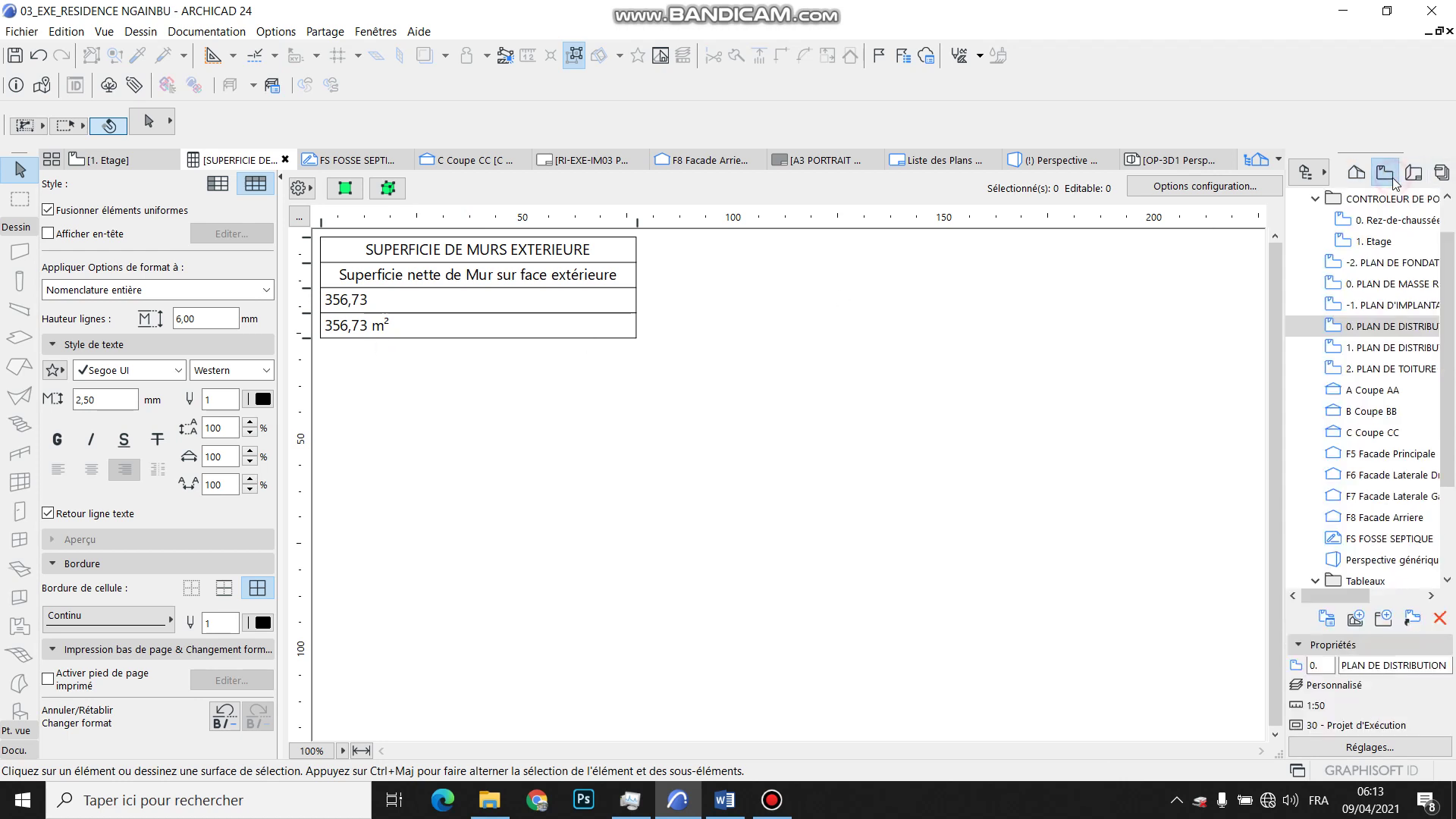
pyautogui.scroll(-2, 1375, 421)
pyautogui.click(1370, 455)
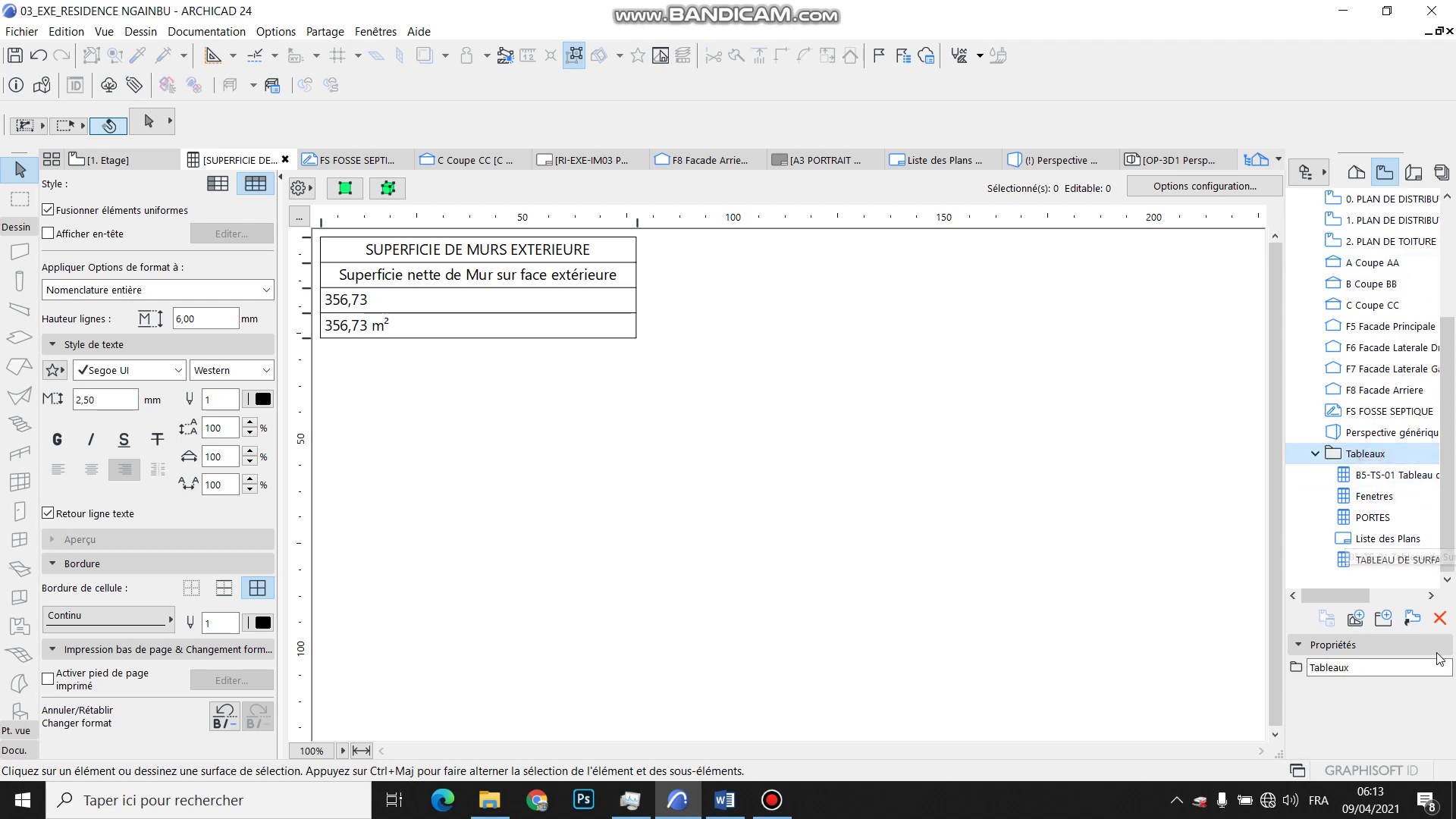
pyautogui.click(1384, 621)
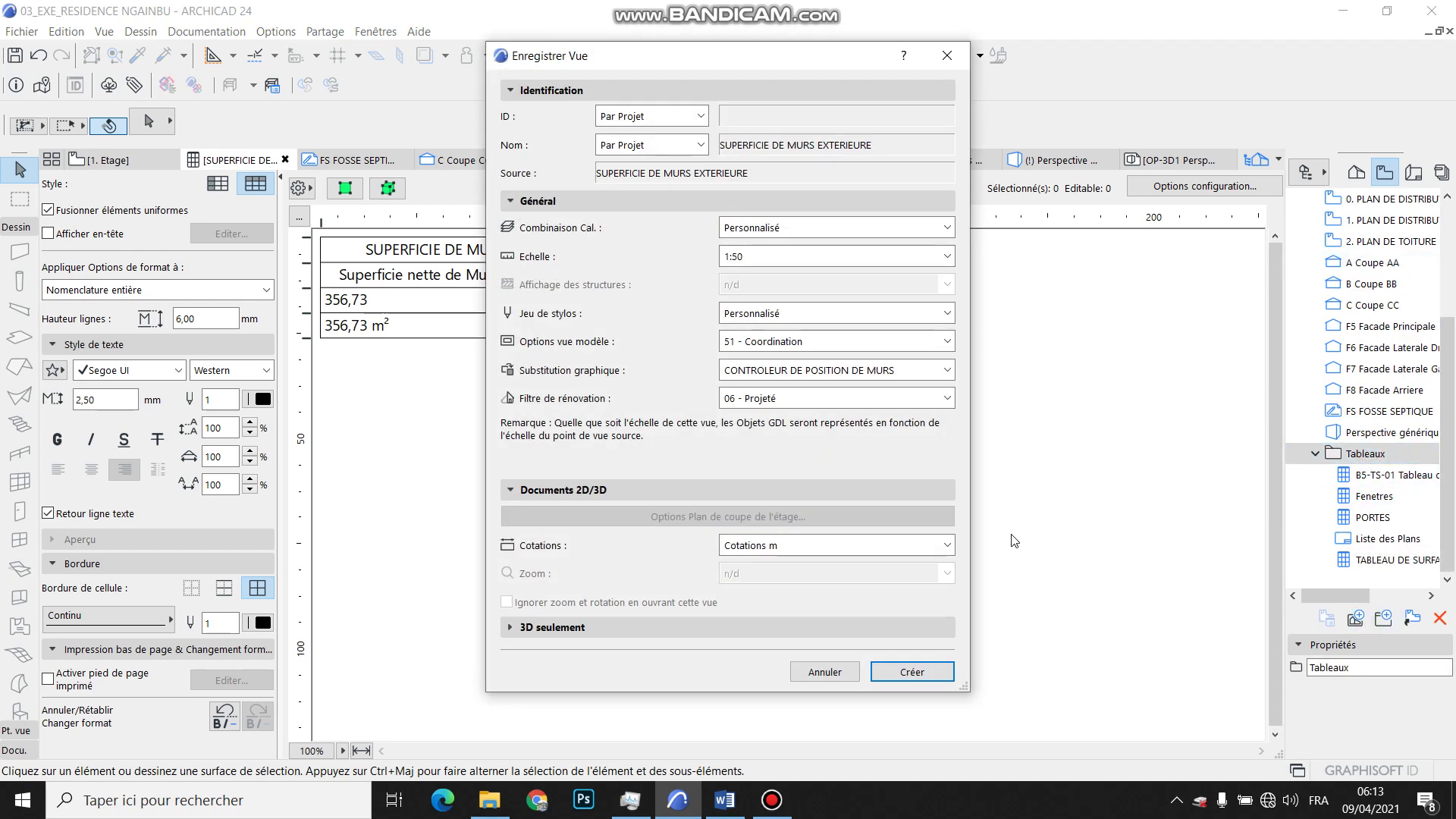
pyautogui.click(913, 672)
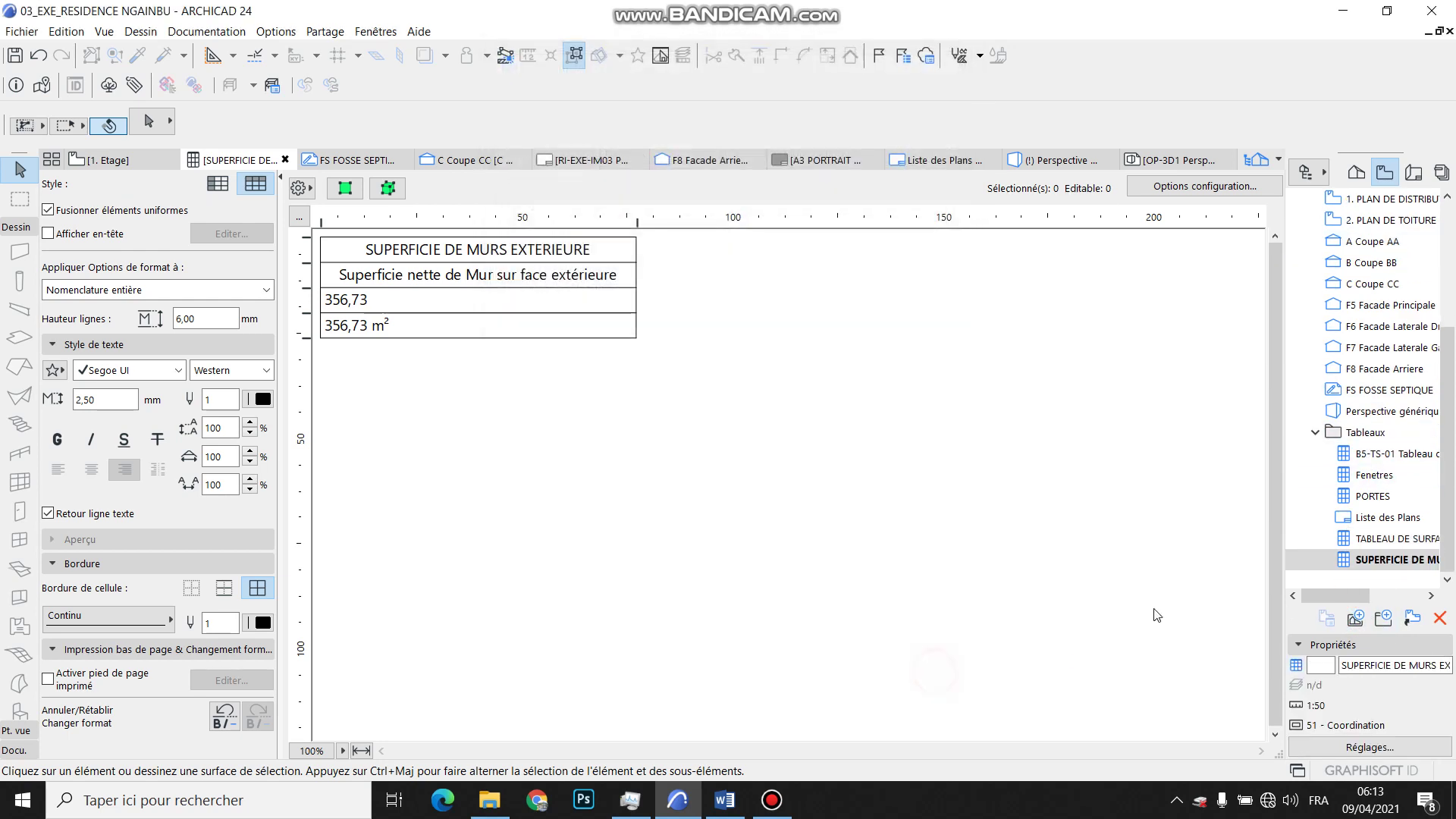
# Create a new element schedule named SUPERFICIE DE MURS INTERIEURES.
pyautogui.click(1357, 172)
pyautogui.scroll(5, 1377, 417)
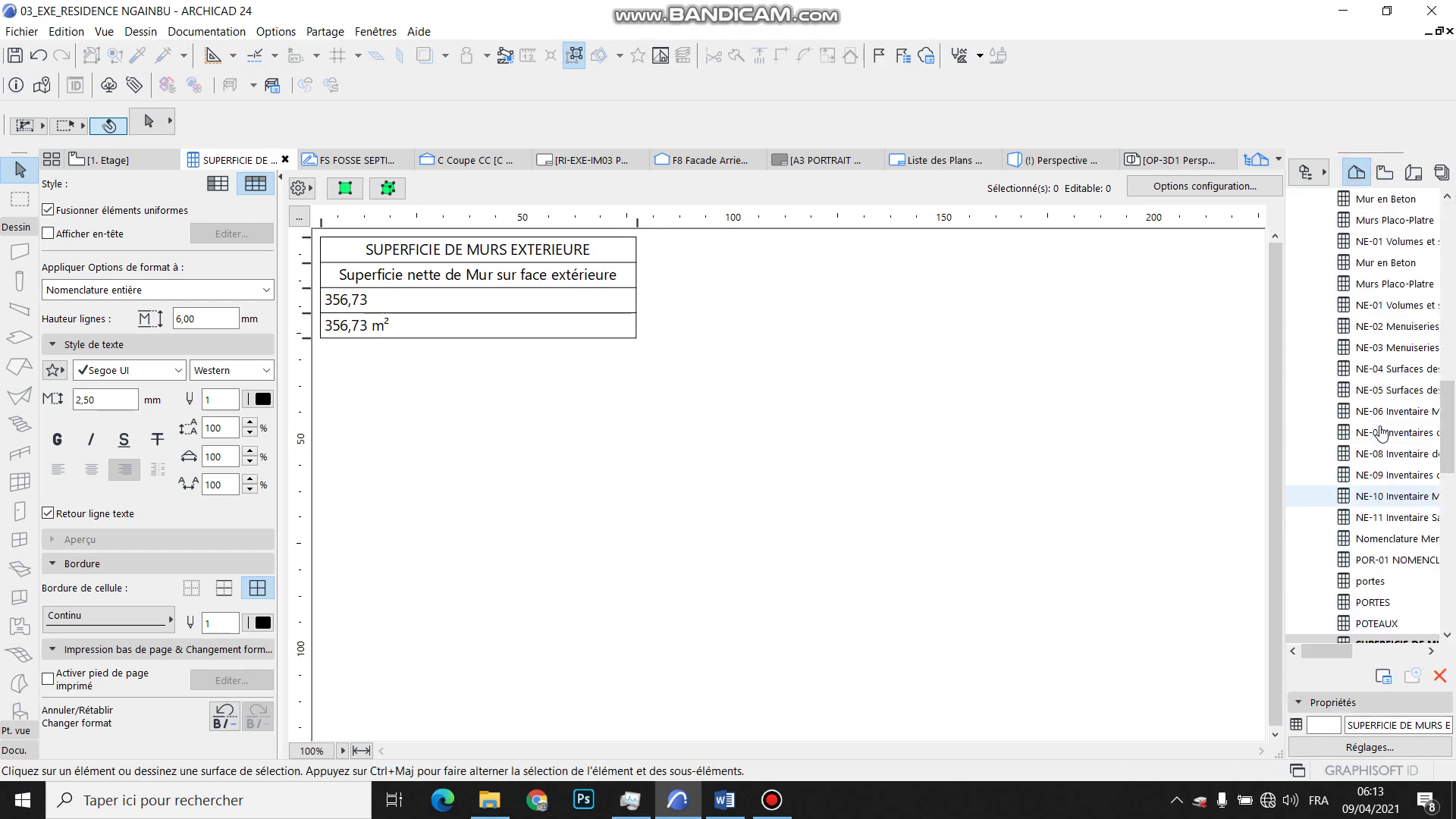
pyautogui.rightClick(1369, 411)
pyautogui.click(1336, 429)
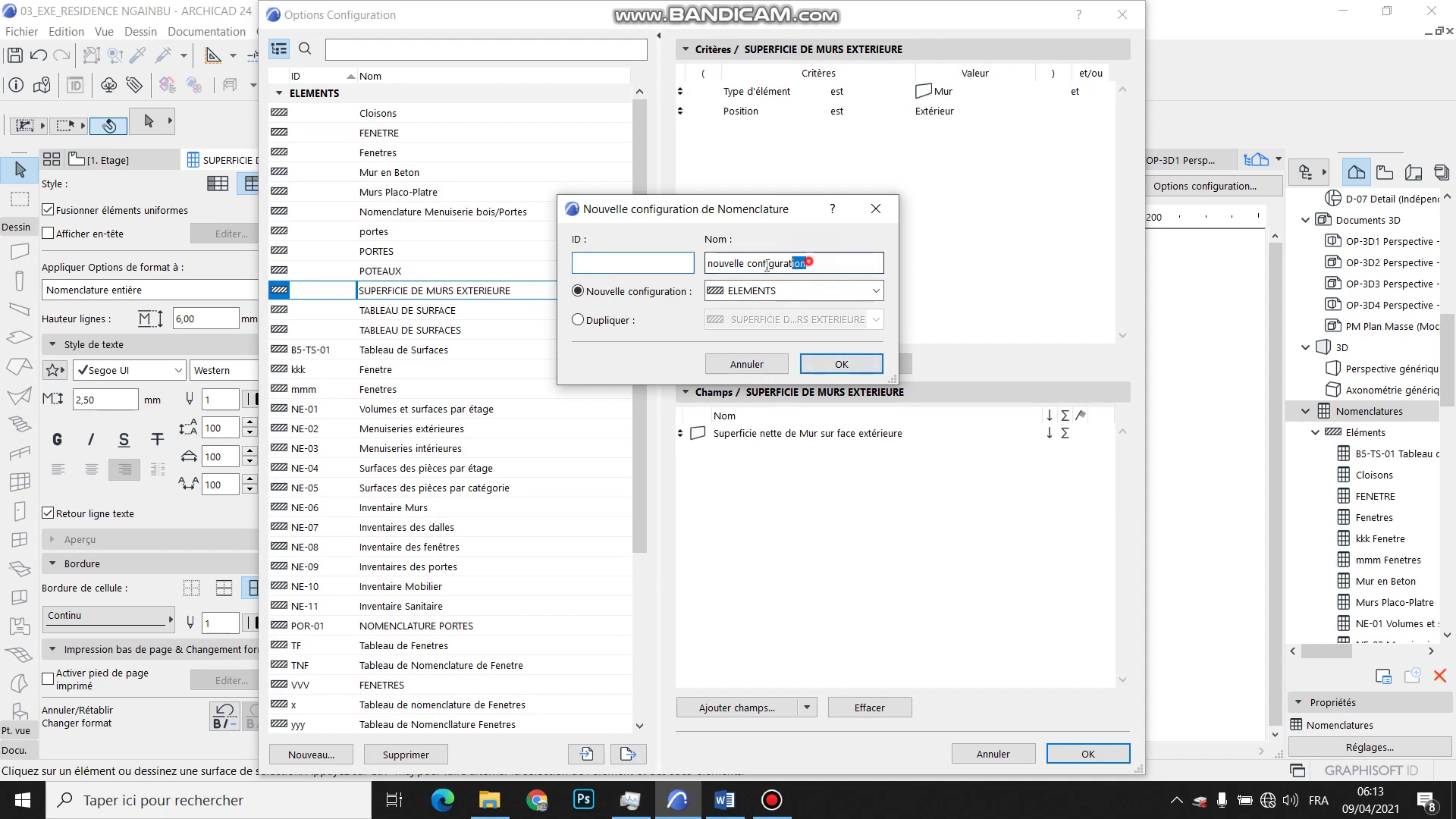
pyautogui.write('SUPERFICIE DE MURS INTERIEURES')
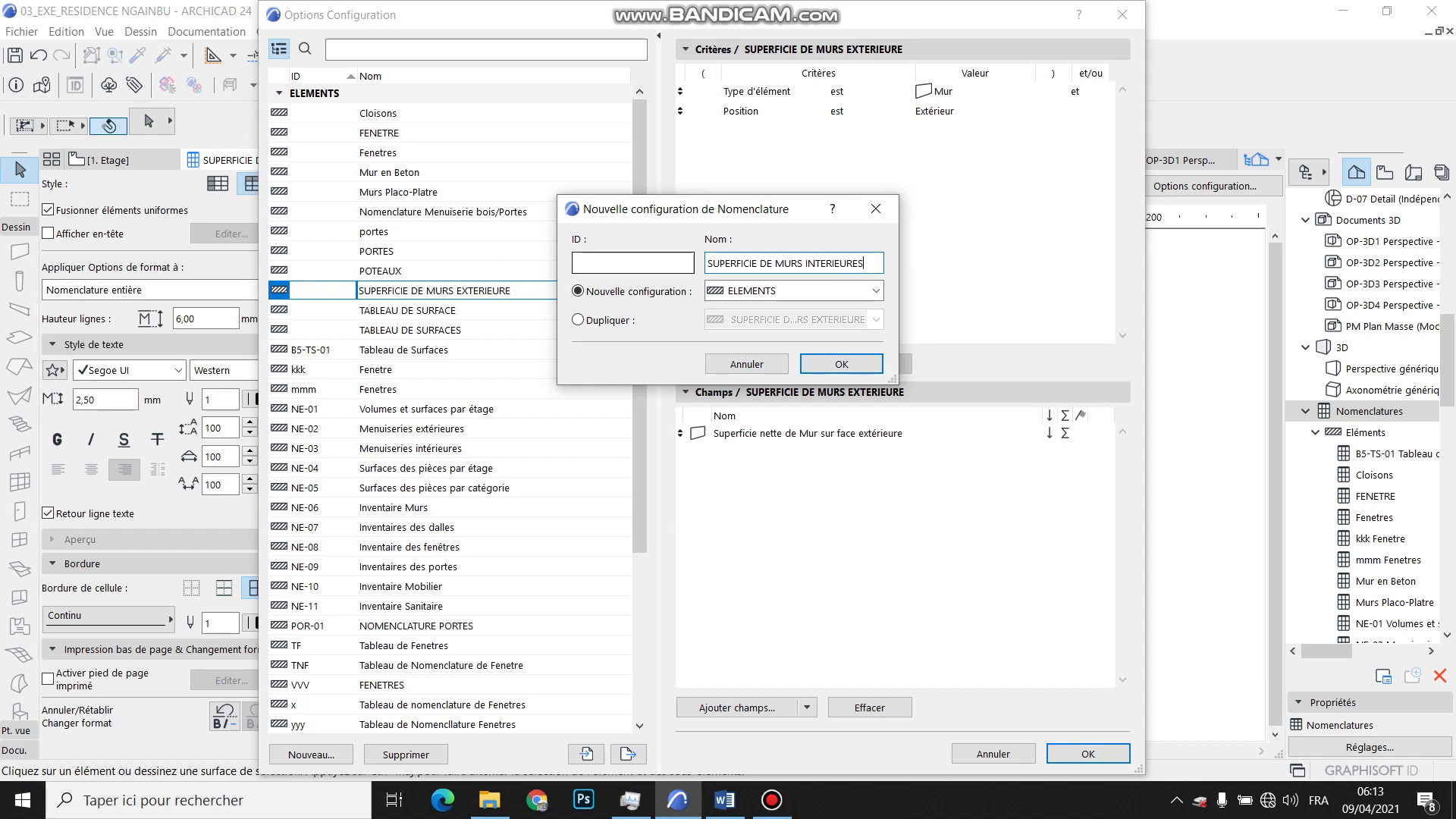
pyautogui.click(841, 364)
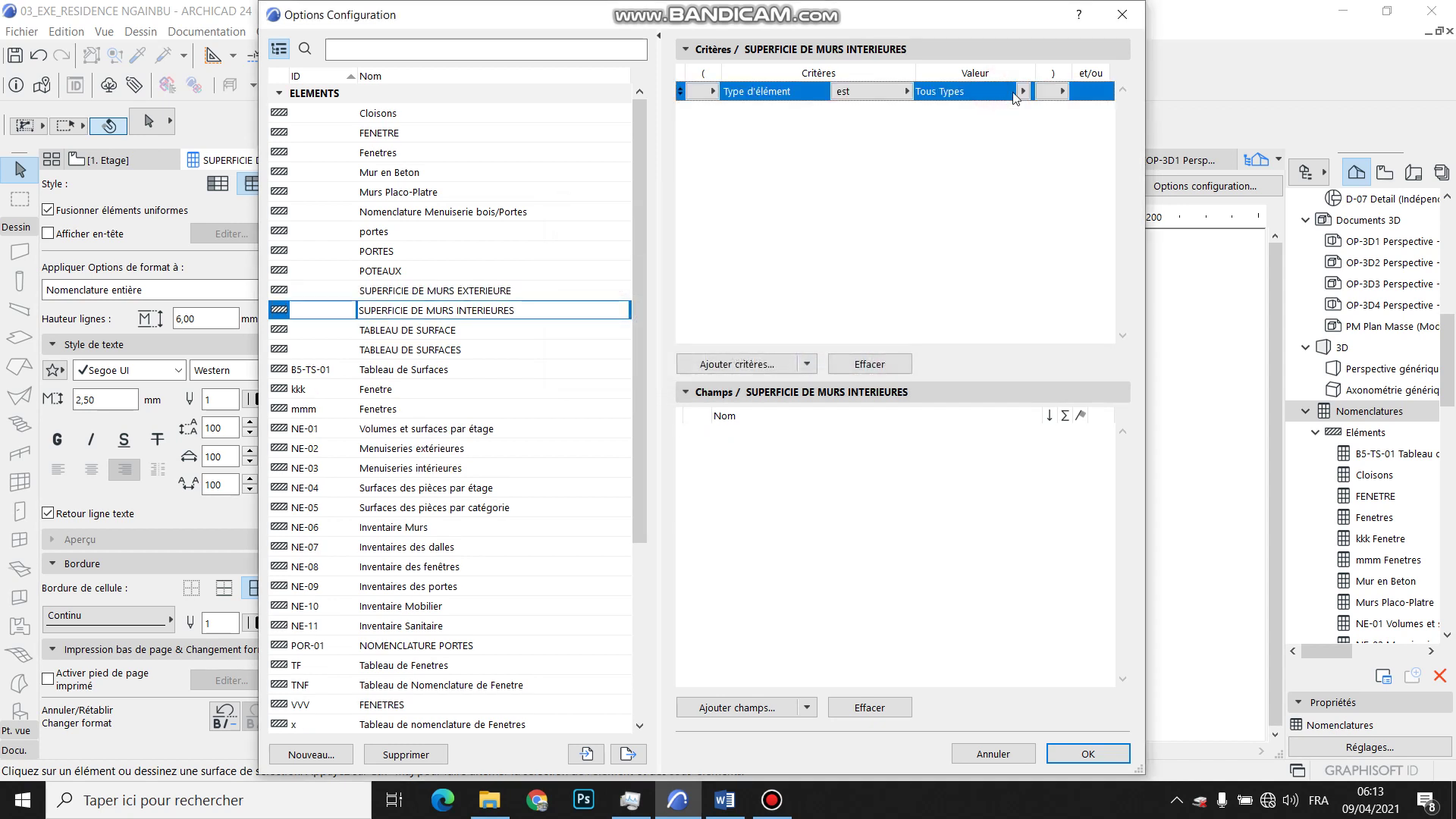
# Restrict the interior wall schedule to elements of type Mur with the Position criterion Intérieur.
pyautogui.click(1023, 91)
pyautogui.click(1071, 151)
pyautogui.click(770, 368)
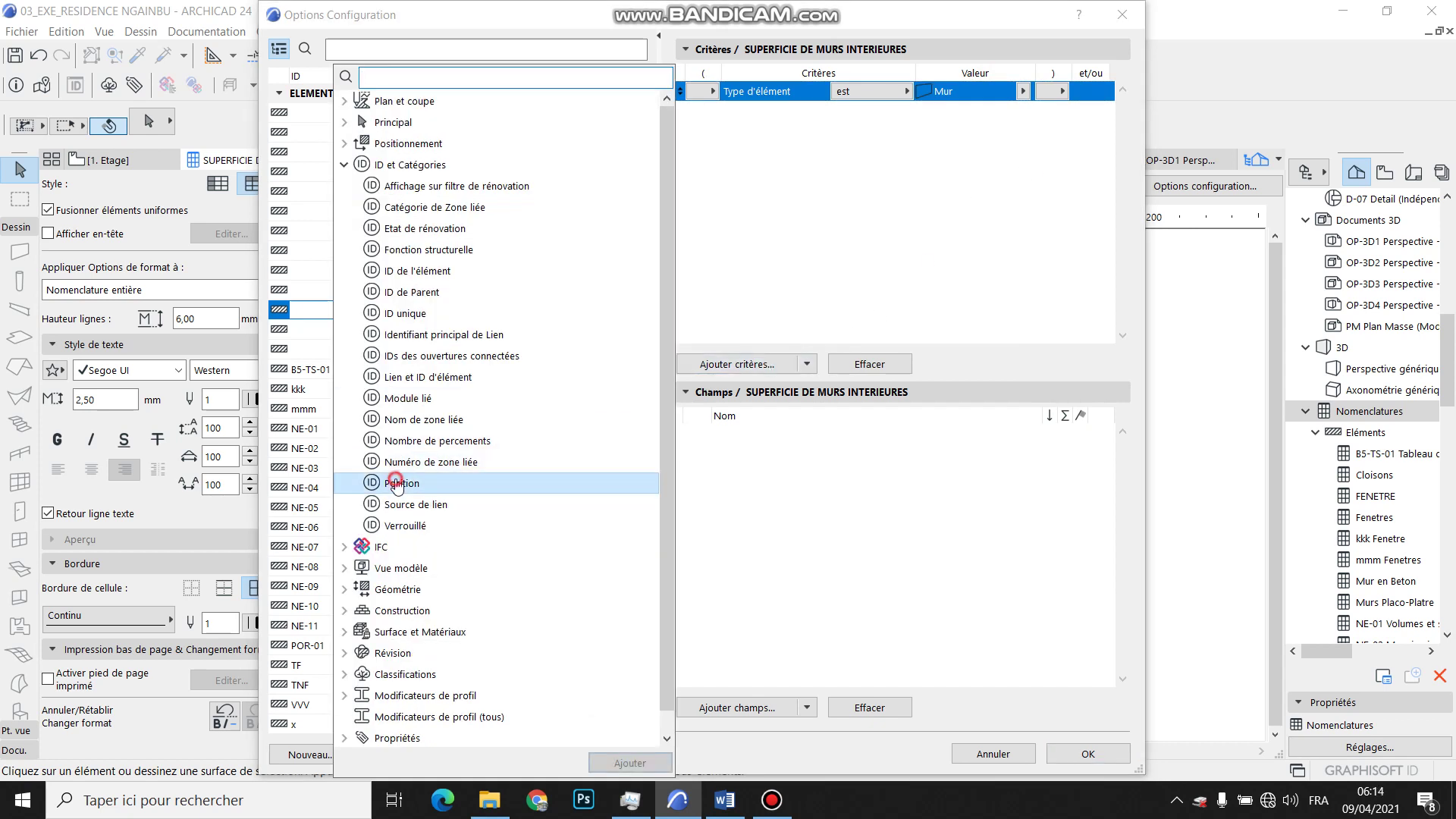
pyautogui.doubleClick(402, 483)
pyautogui.click(1023, 110)
pyautogui.click(1062, 136)
# Add the field Superficie nette de Mur sur face extérieure with a sum to the interior wall schedule and accept the configuration.
pyautogui.click(765, 471)
pyautogui.click(754, 699)
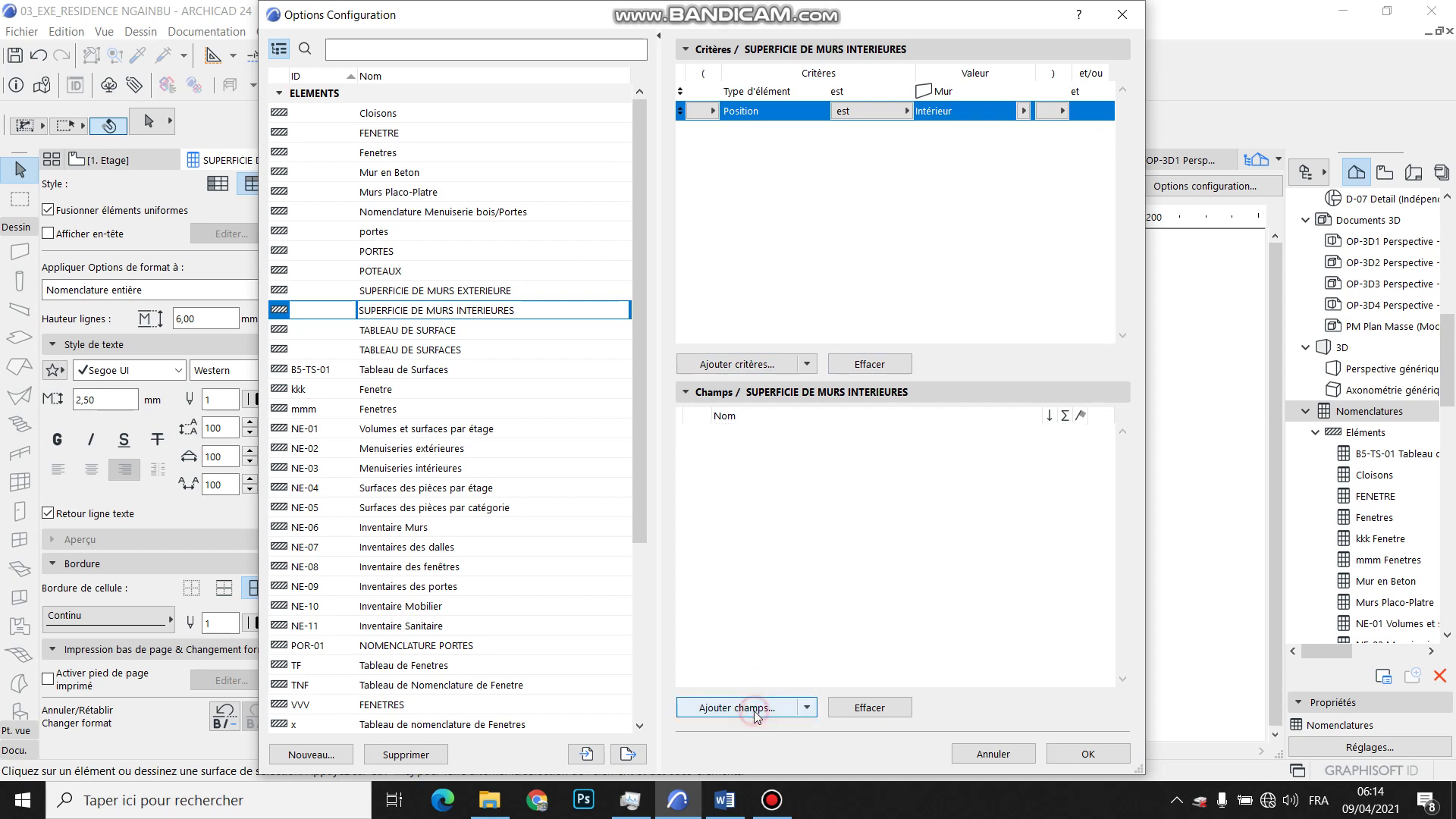
pyautogui.scroll(-2, 423, 562)
pyautogui.scroll(-1, 423, 562)
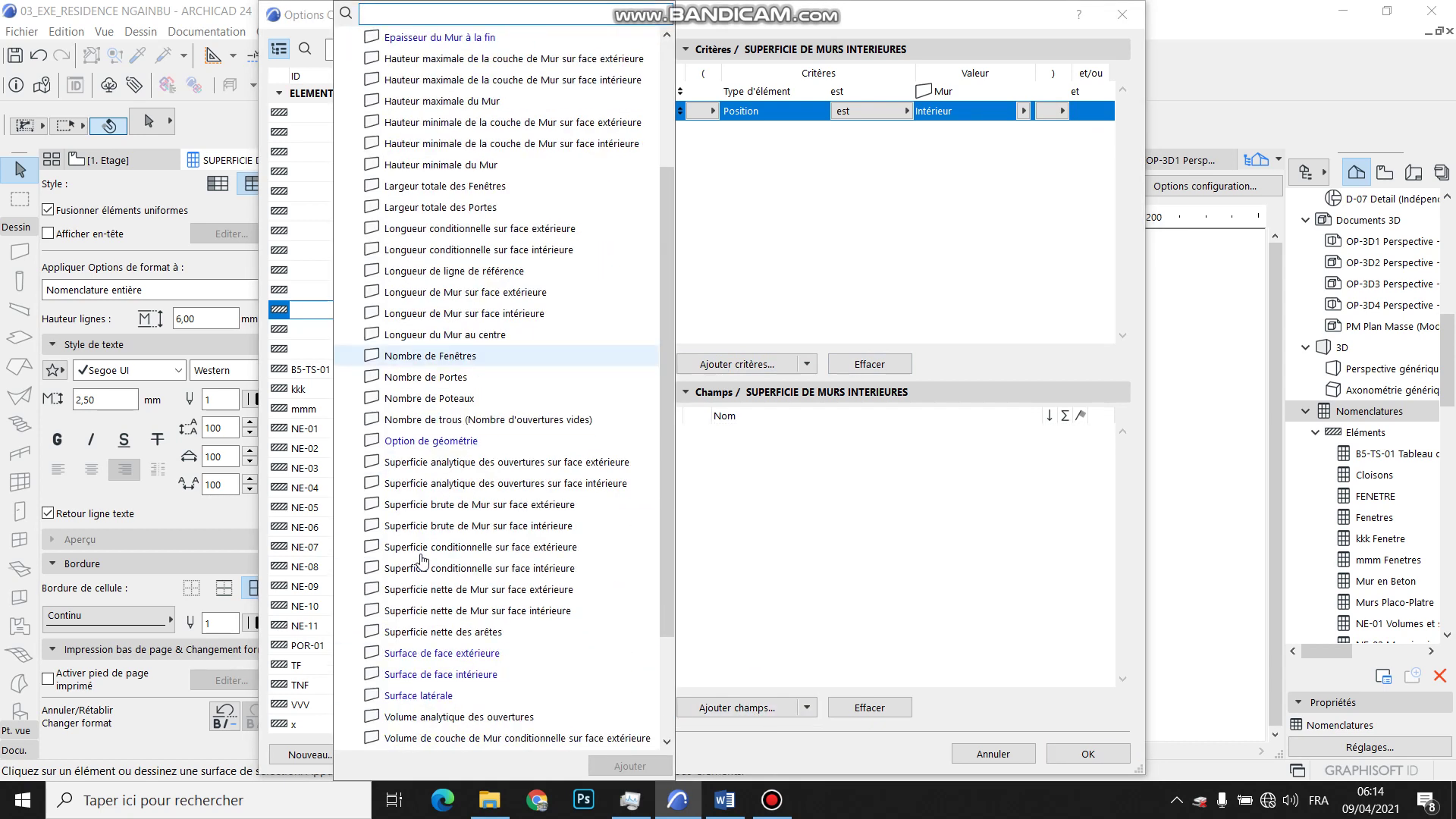
pyautogui.doubleClick(464, 590)
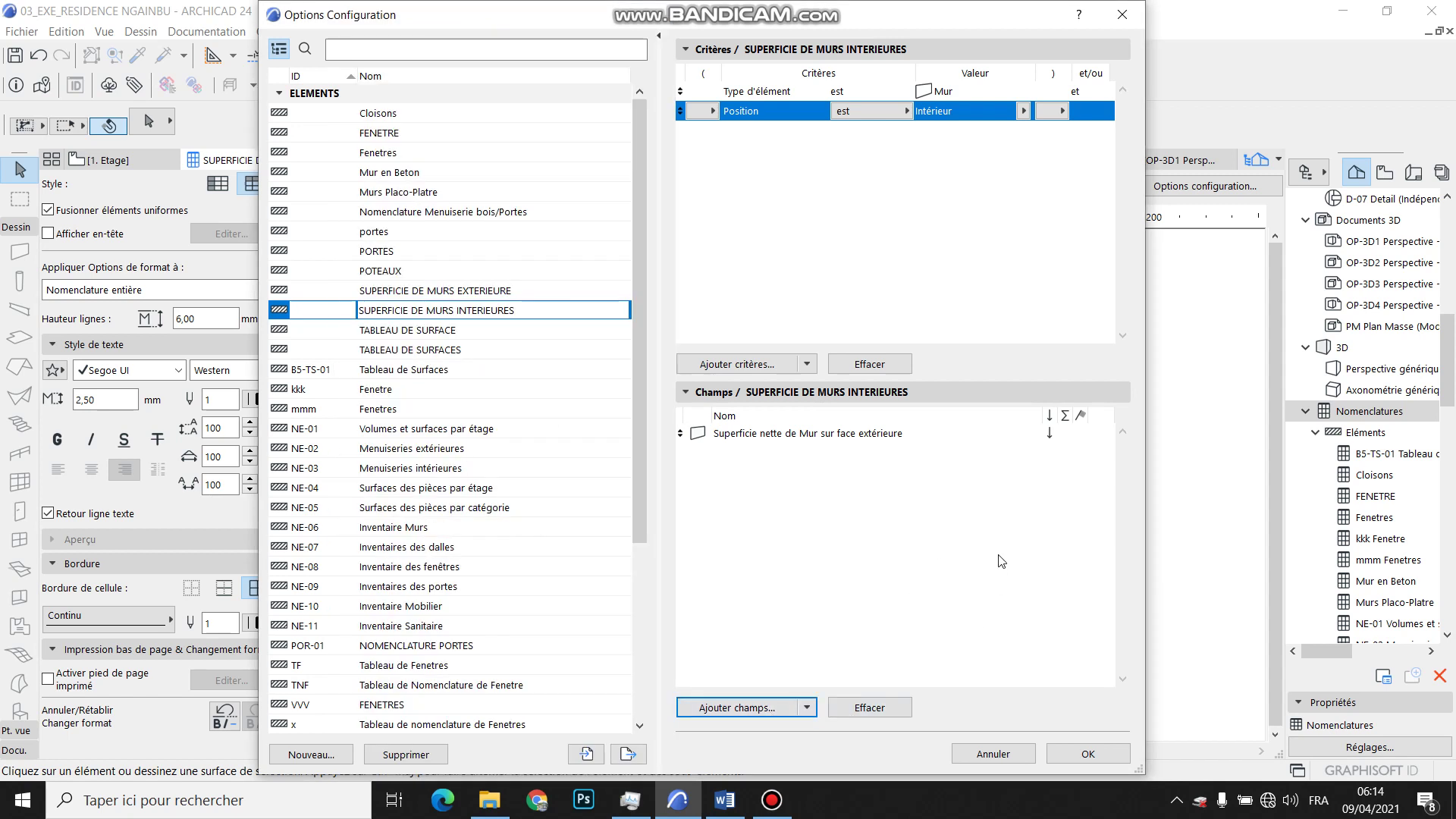
pyautogui.click(1083, 439)
pyautogui.click(1087, 754)
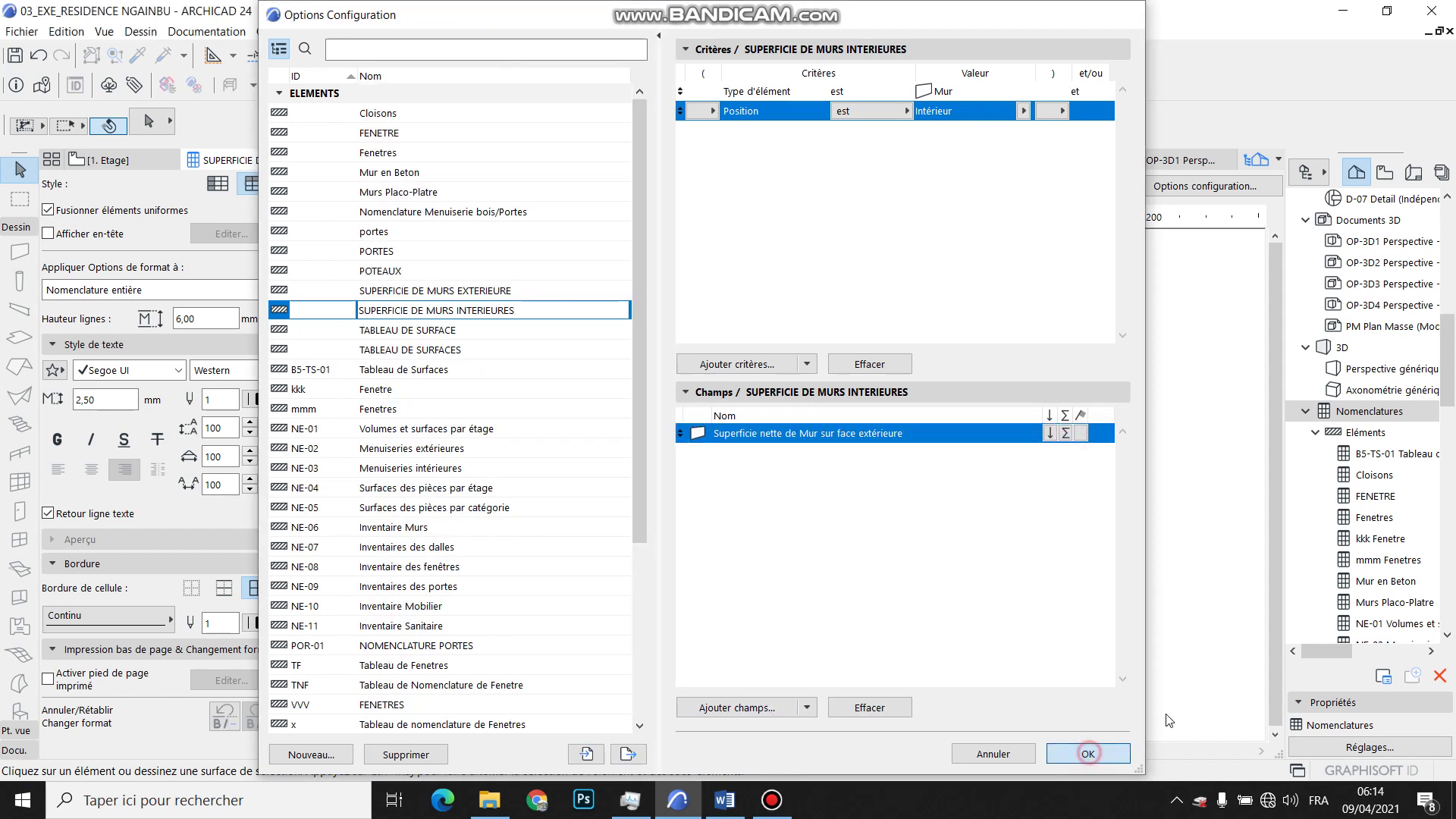
# Open the SUPERFICIE DE MURS INTERIEURES schedule and merge its uniform elements.
pyautogui.scroll(-3, 1388, 502)
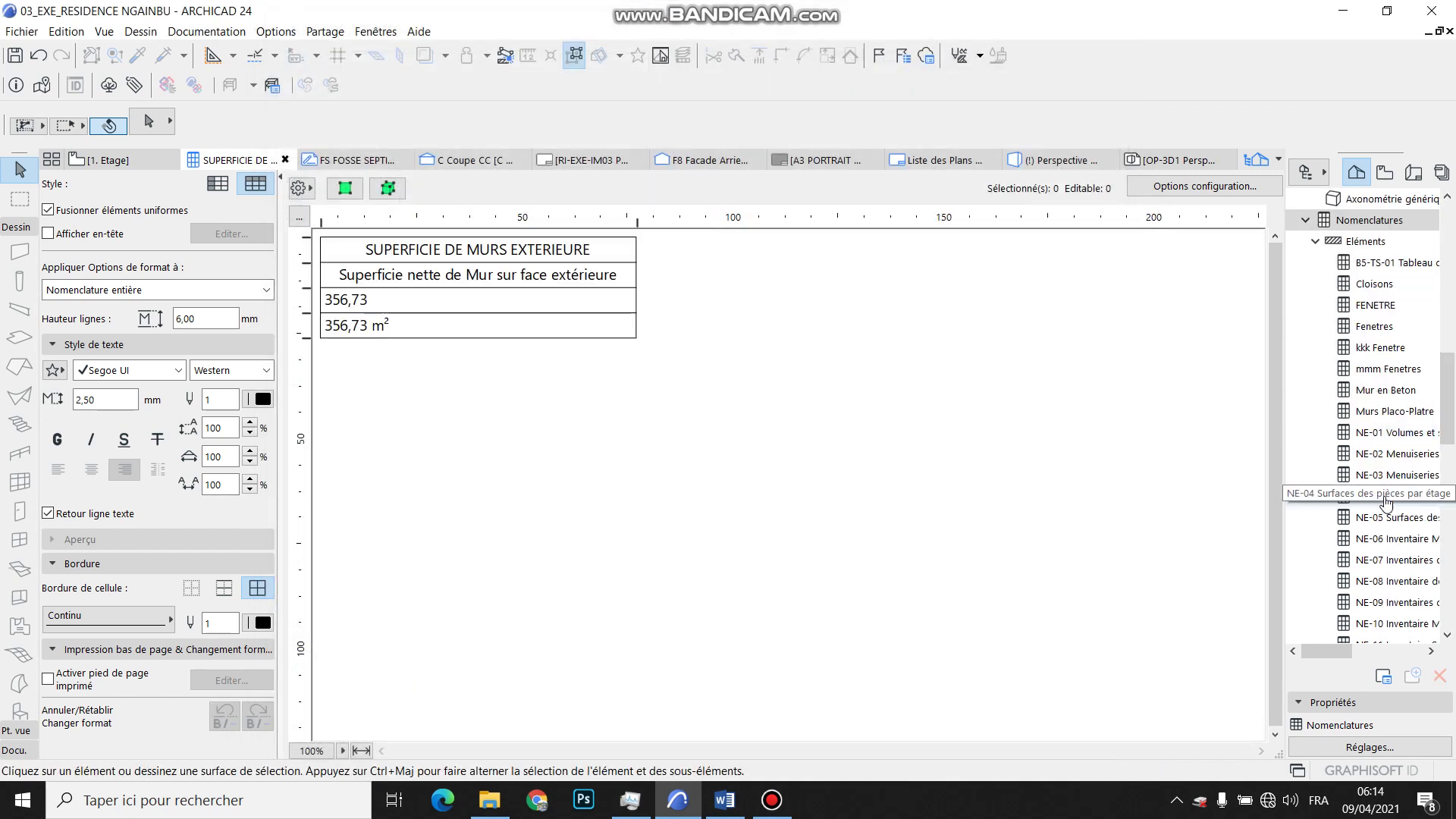
pyautogui.scroll(-1, 1388, 502)
pyautogui.scroll(-2, 1388, 501)
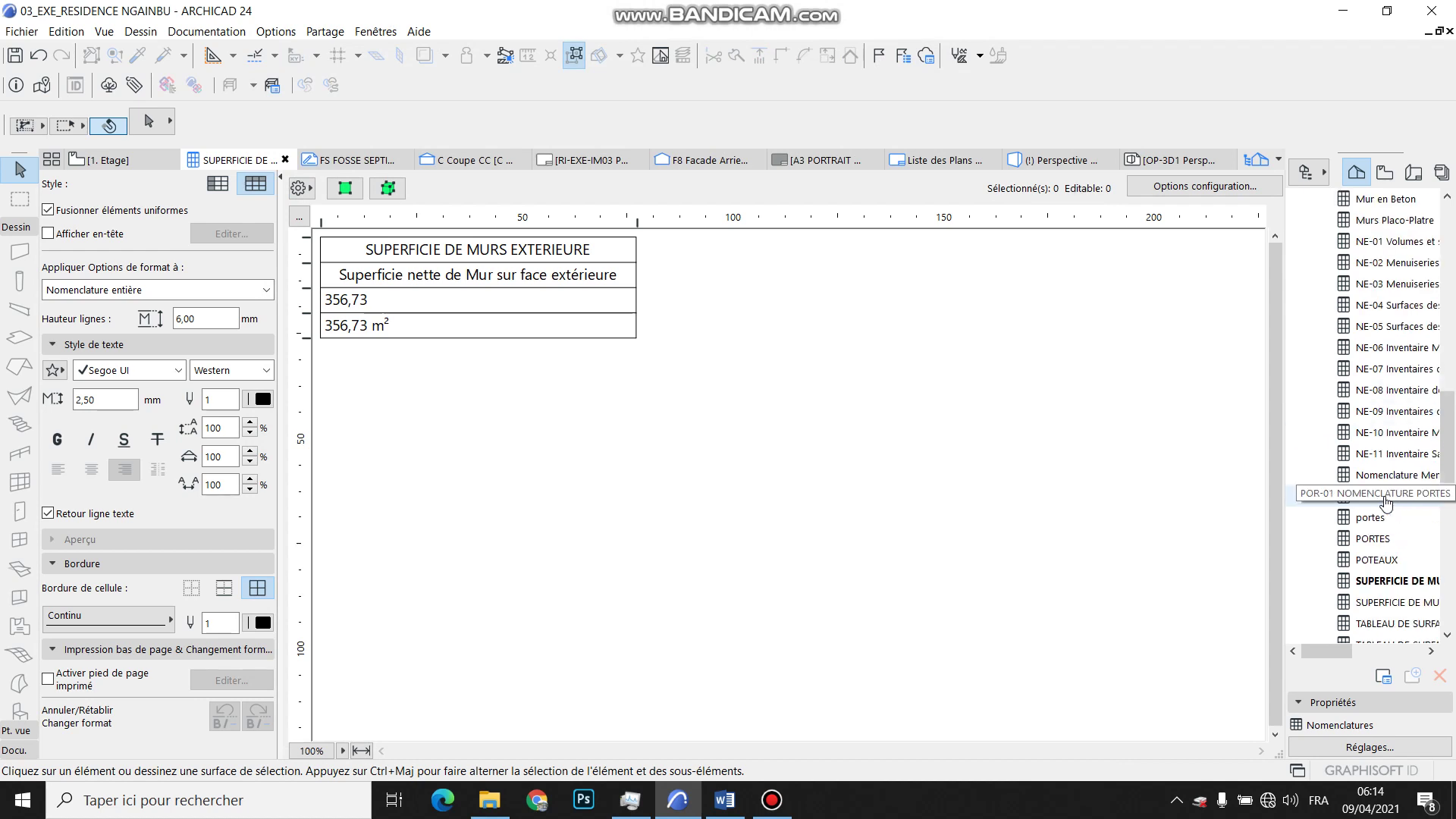
pyautogui.click(1398, 603)
pyautogui.doubleClick(1398, 603)
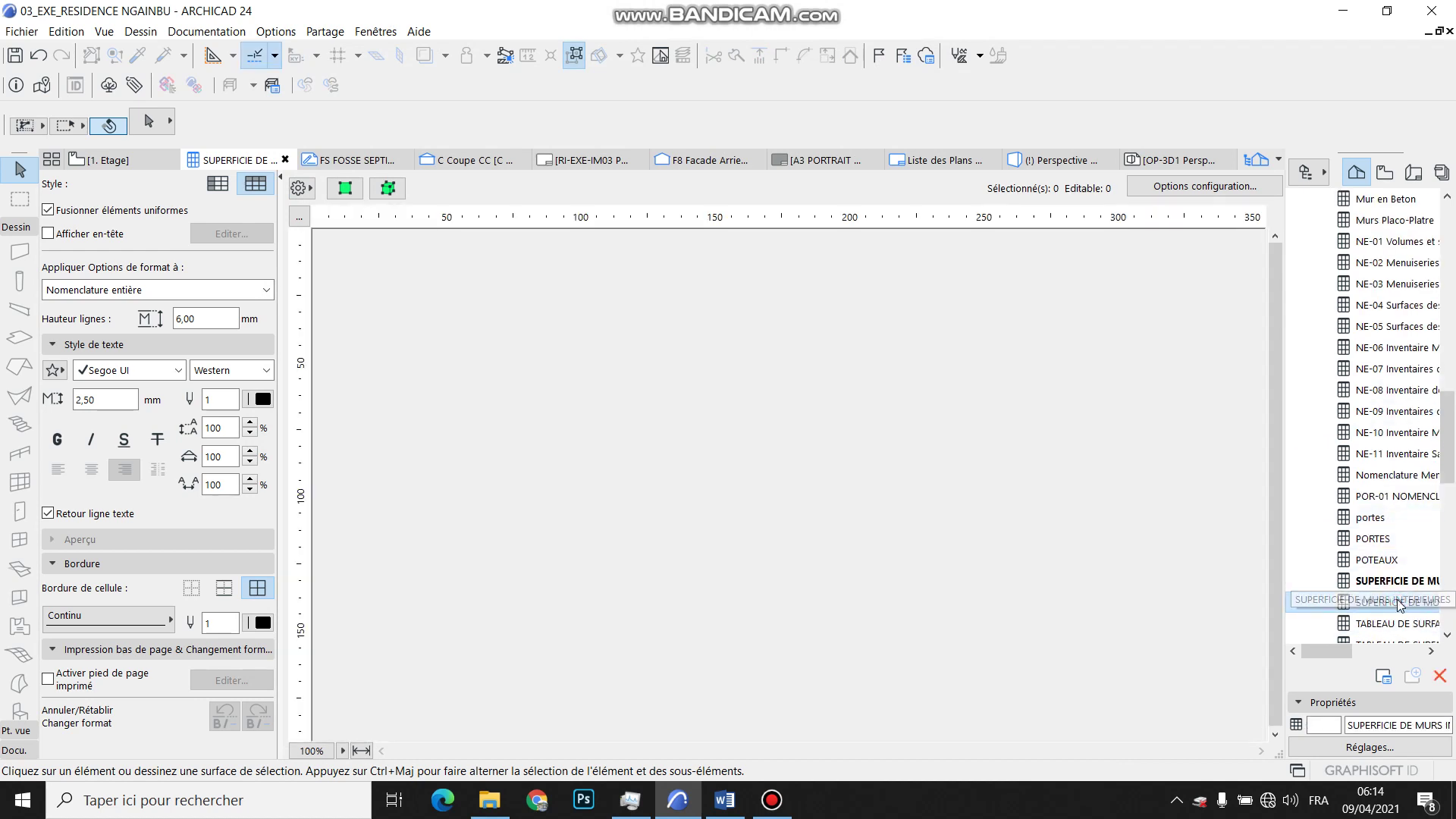
pyautogui.click(85, 211)
# Set the text size of the whole interior wall schedule to 2,5 mm.
pyautogui.click(106, 400)
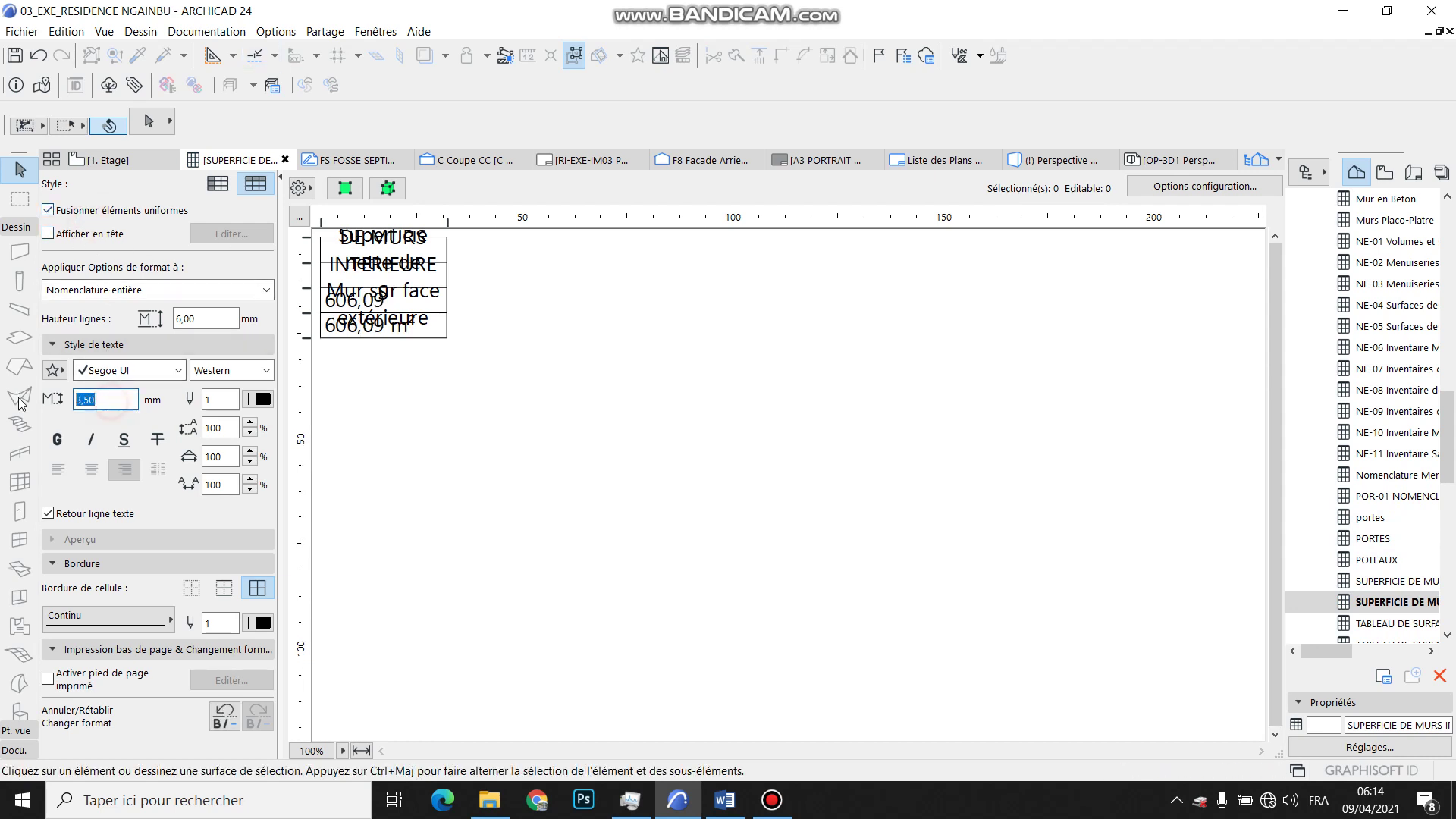
pyautogui.write('2')
pyautogui.click(808, 365)
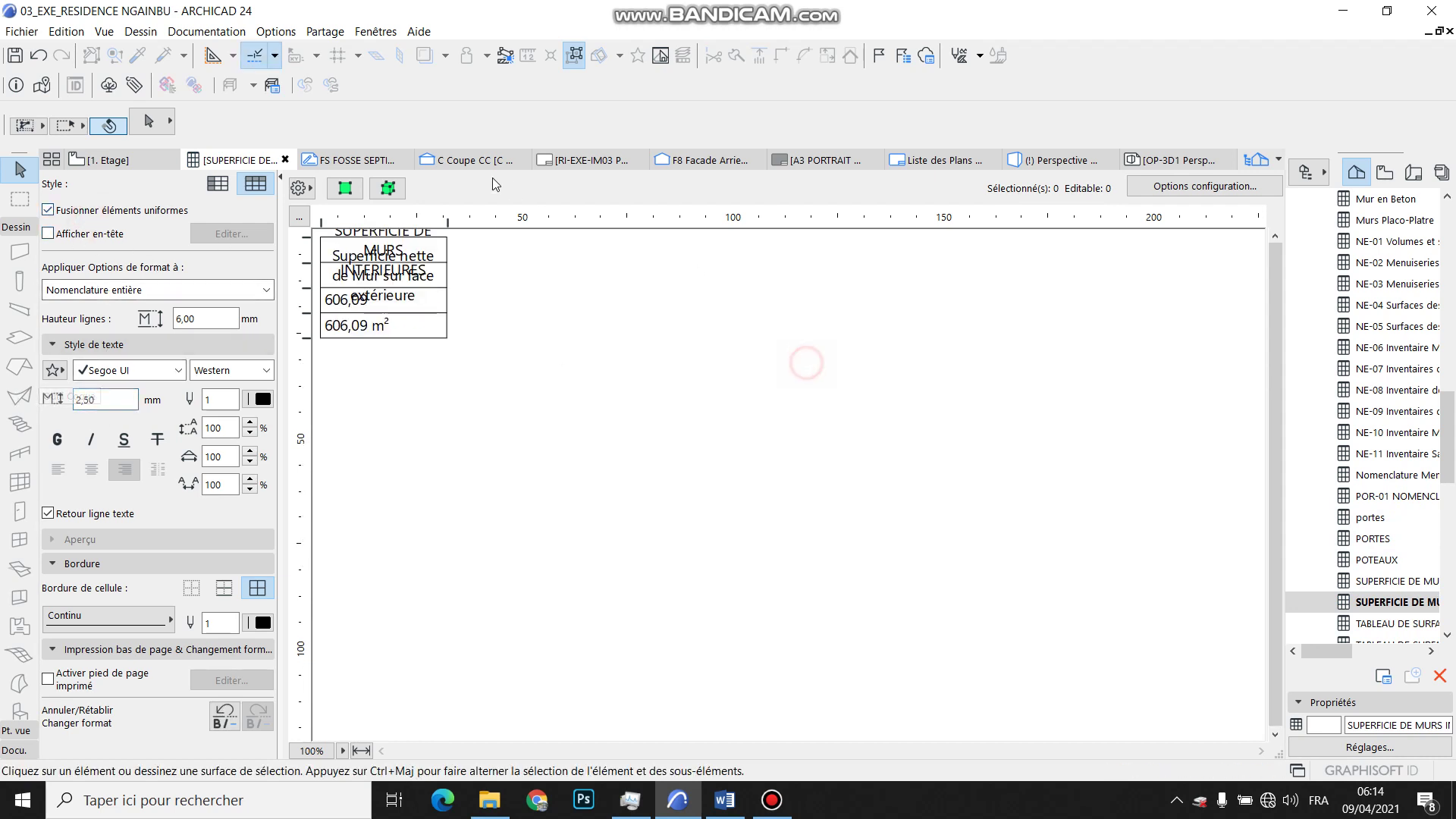
# Widen the interior wall schedule's column to about 63 mm and increase its title row height to about 12 mm.
pyautogui.moveTo(448, 221); pyautogui.dragTo(553, 229)
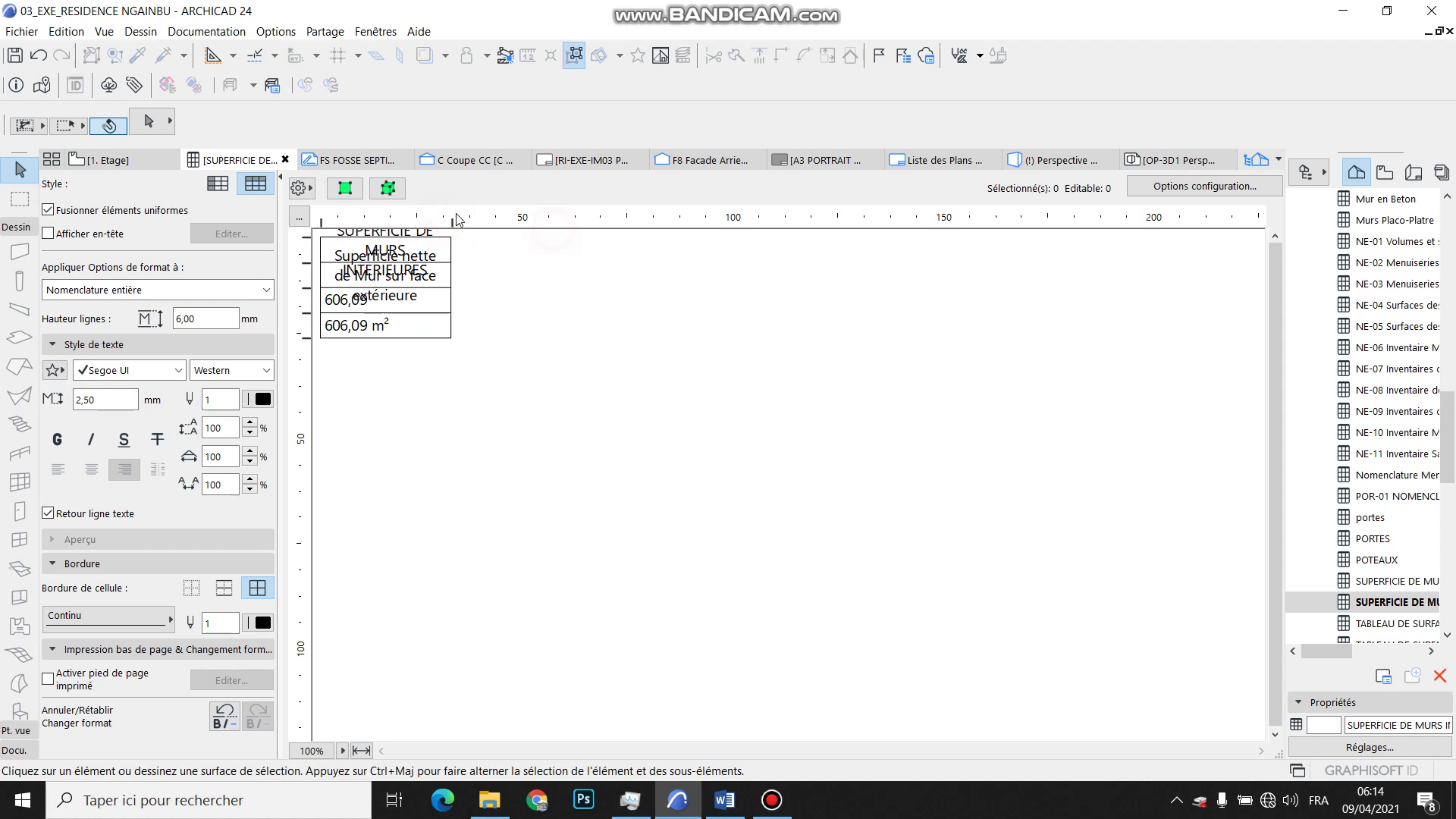
pyautogui.moveTo(446, 223); pyautogui.dragTo(587, 237)
pyautogui.click(735, 352)
pyautogui.moveTo(308, 261); pyautogui.dragTo(308, 288)
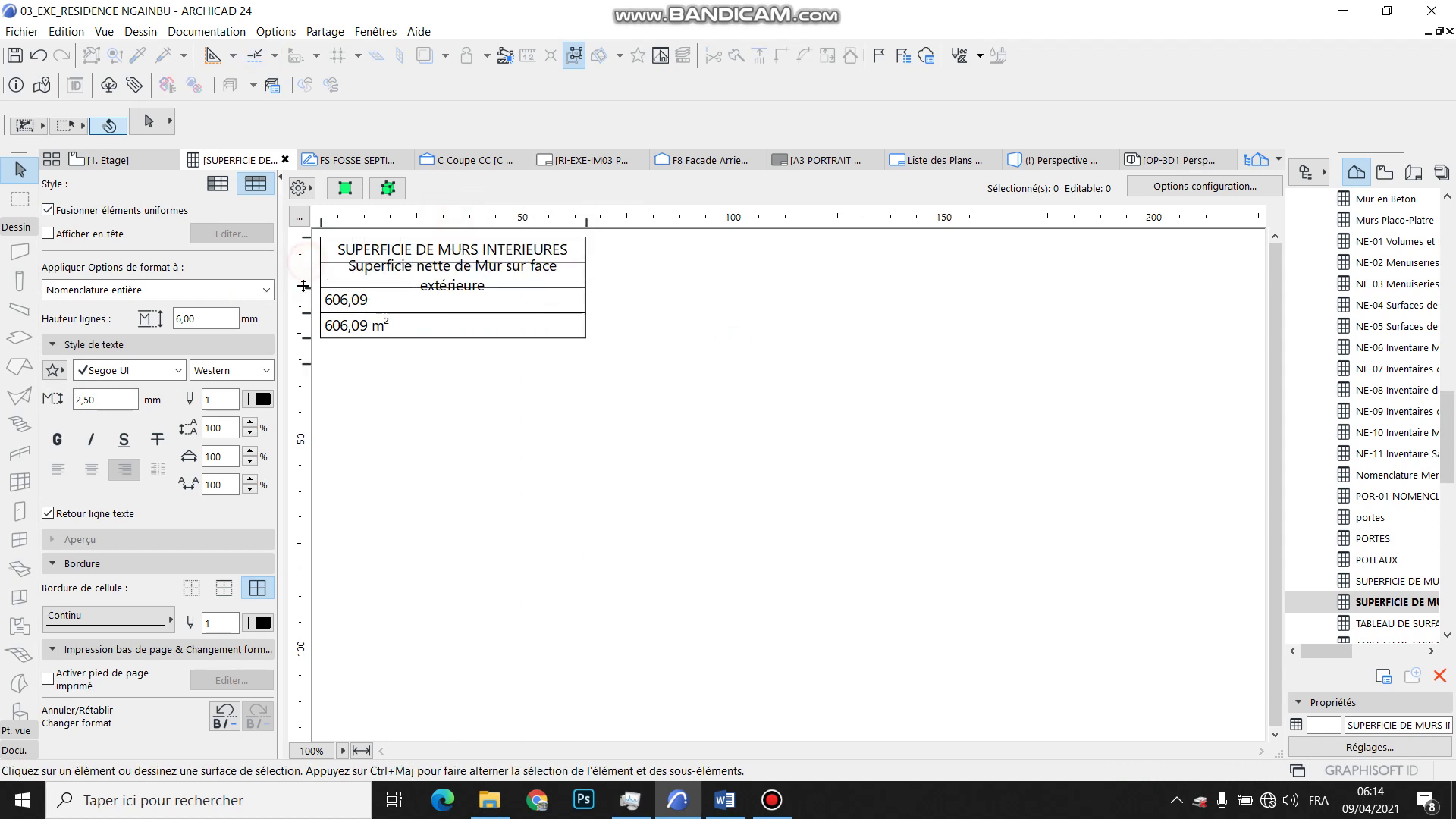
pyautogui.click(762, 368)
# Save the interior wall schedule as a view in the view map's Tableaux folder, keeping the default view settings.
pyautogui.click(1386, 173)
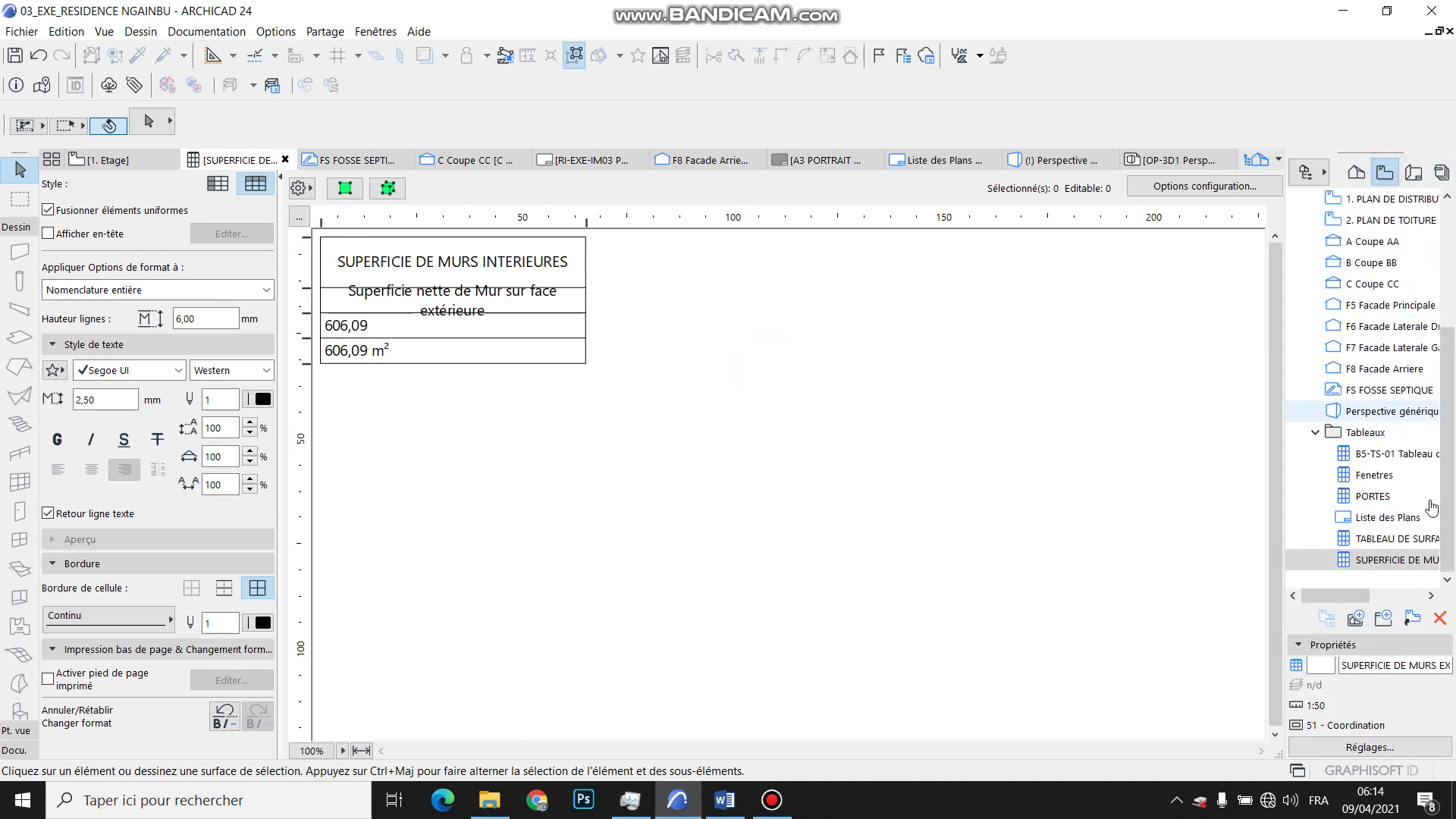
pyautogui.click(1364, 432)
pyautogui.click(1356, 618)
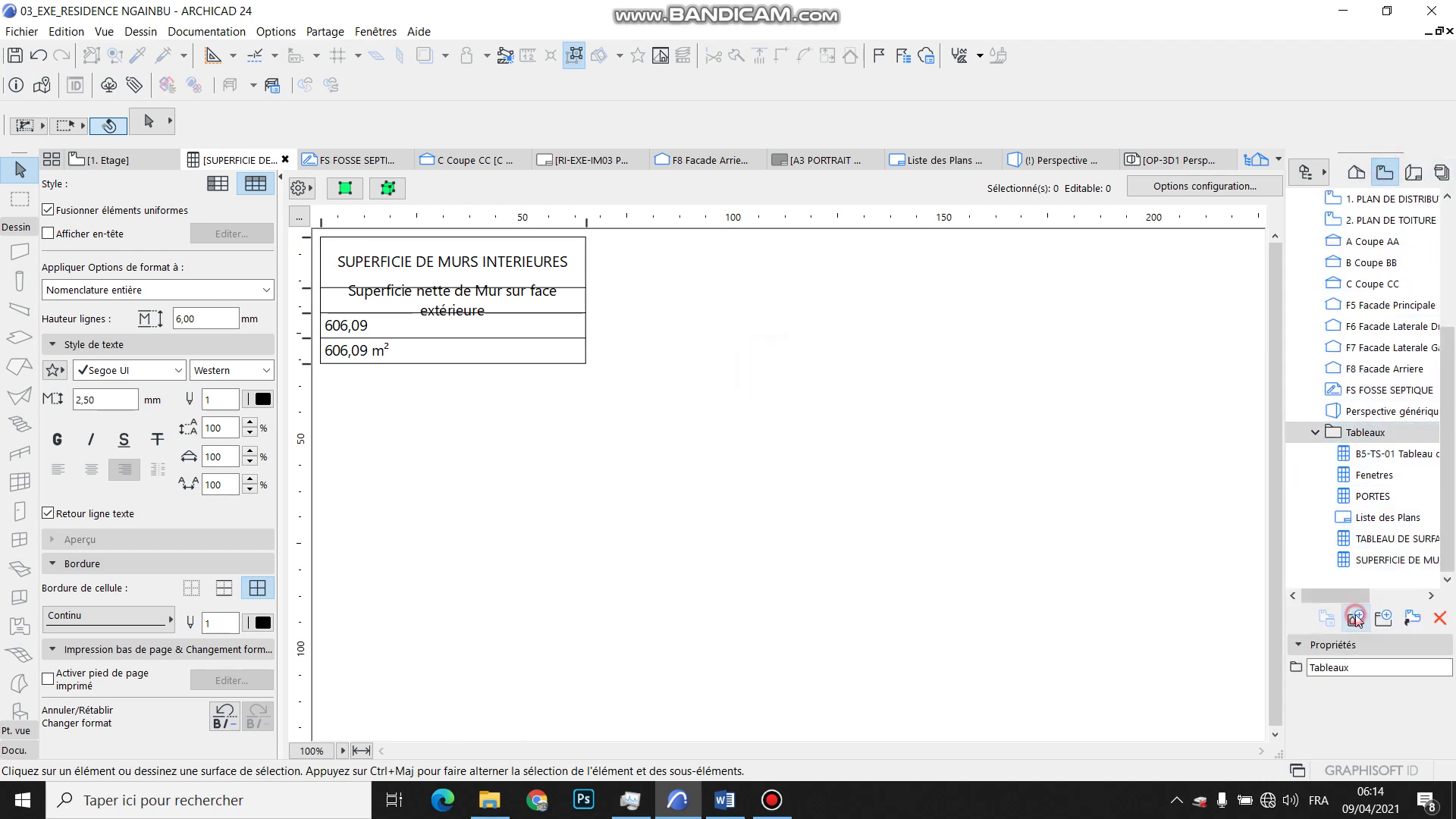
pyautogui.click(914, 671)
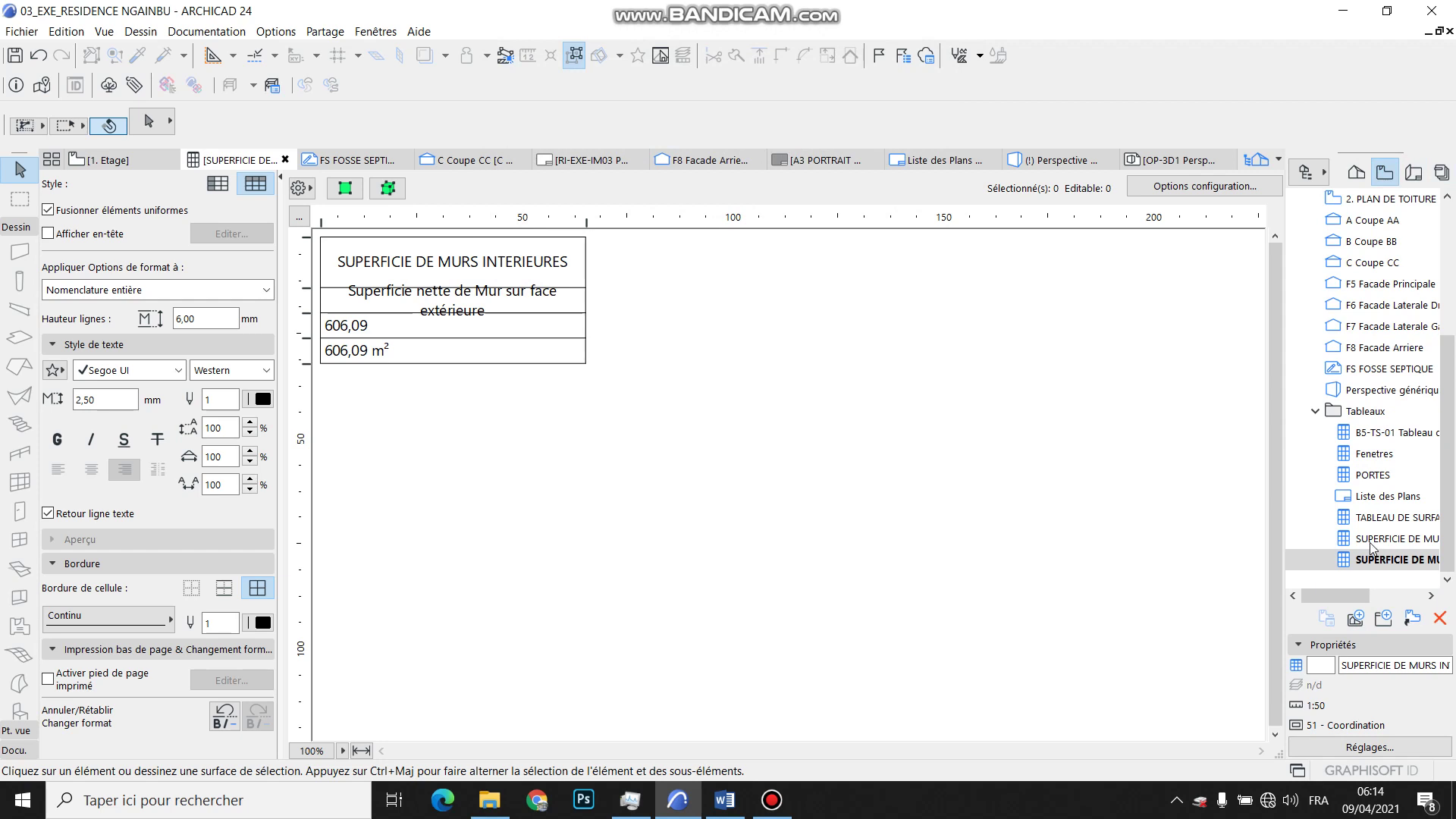
# Check the interior wall schedule's column header and review its criteria and fields in the configuration without changing them.
pyautogui.click(516, 299)
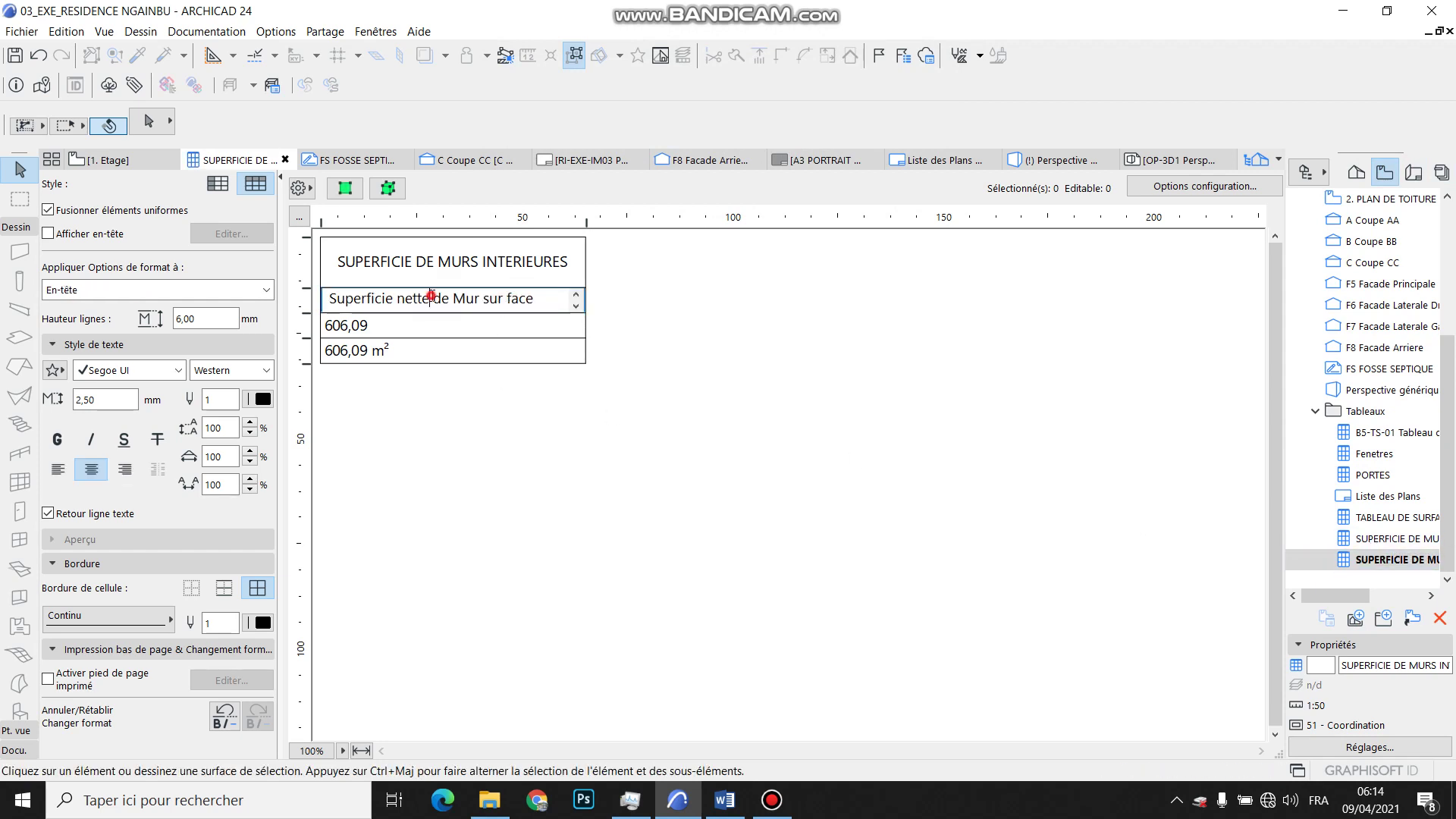
pyautogui.click(500, 375)
pyautogui.click(493, 297)
pyautogui.click(574, 371)
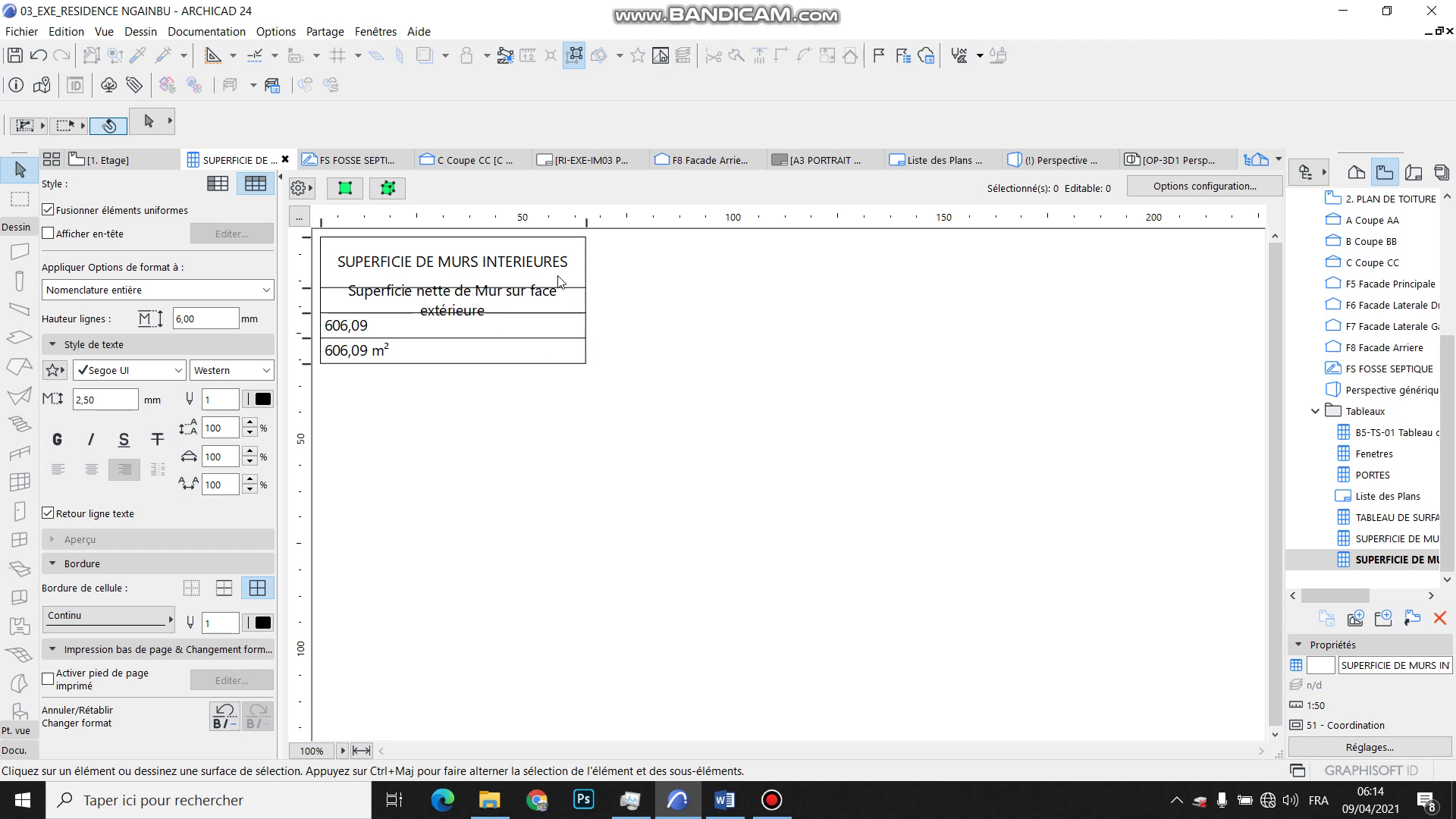
pyautogui.click(1173, 188)
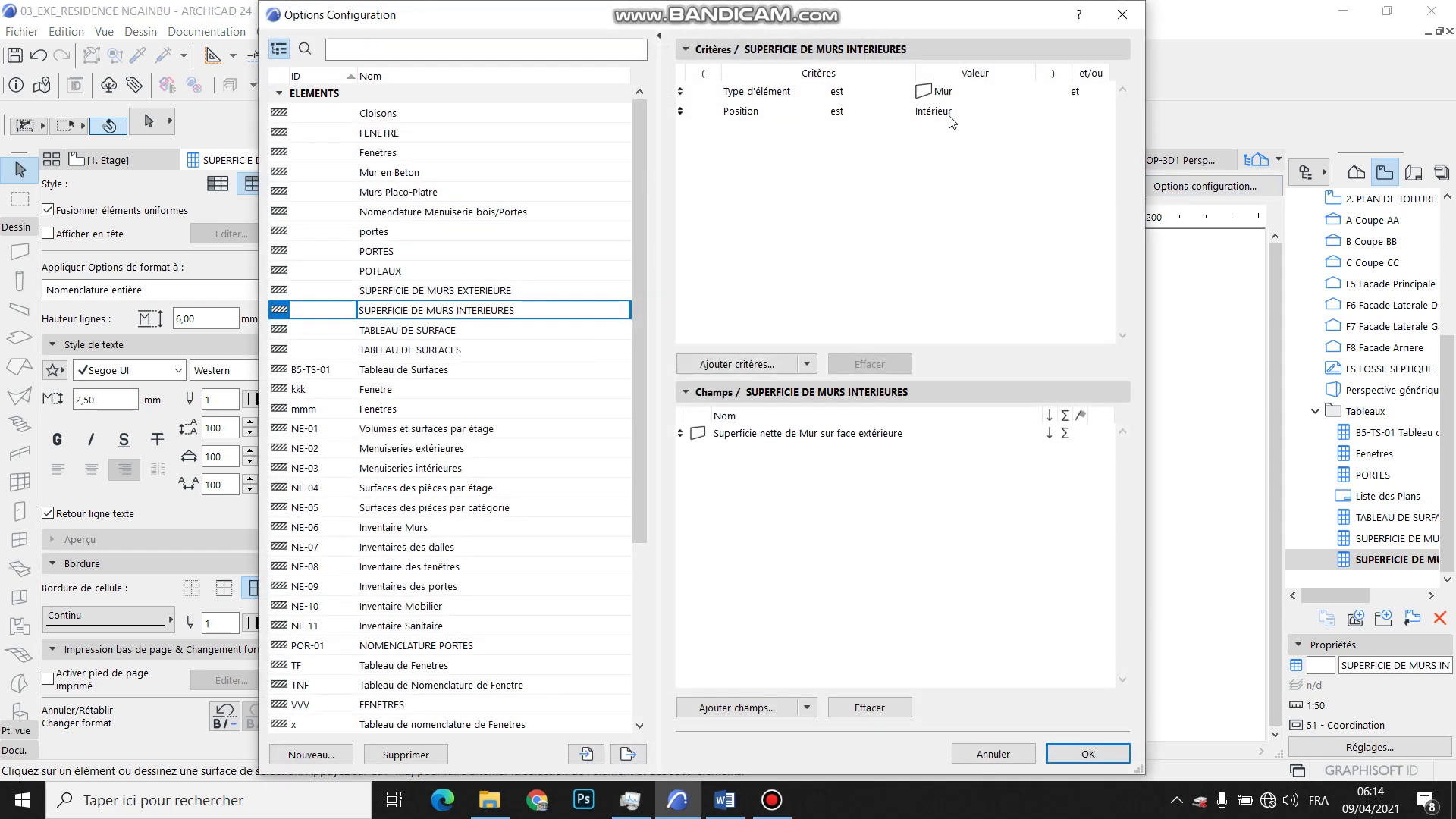
pyautogui.click(1123, 15)
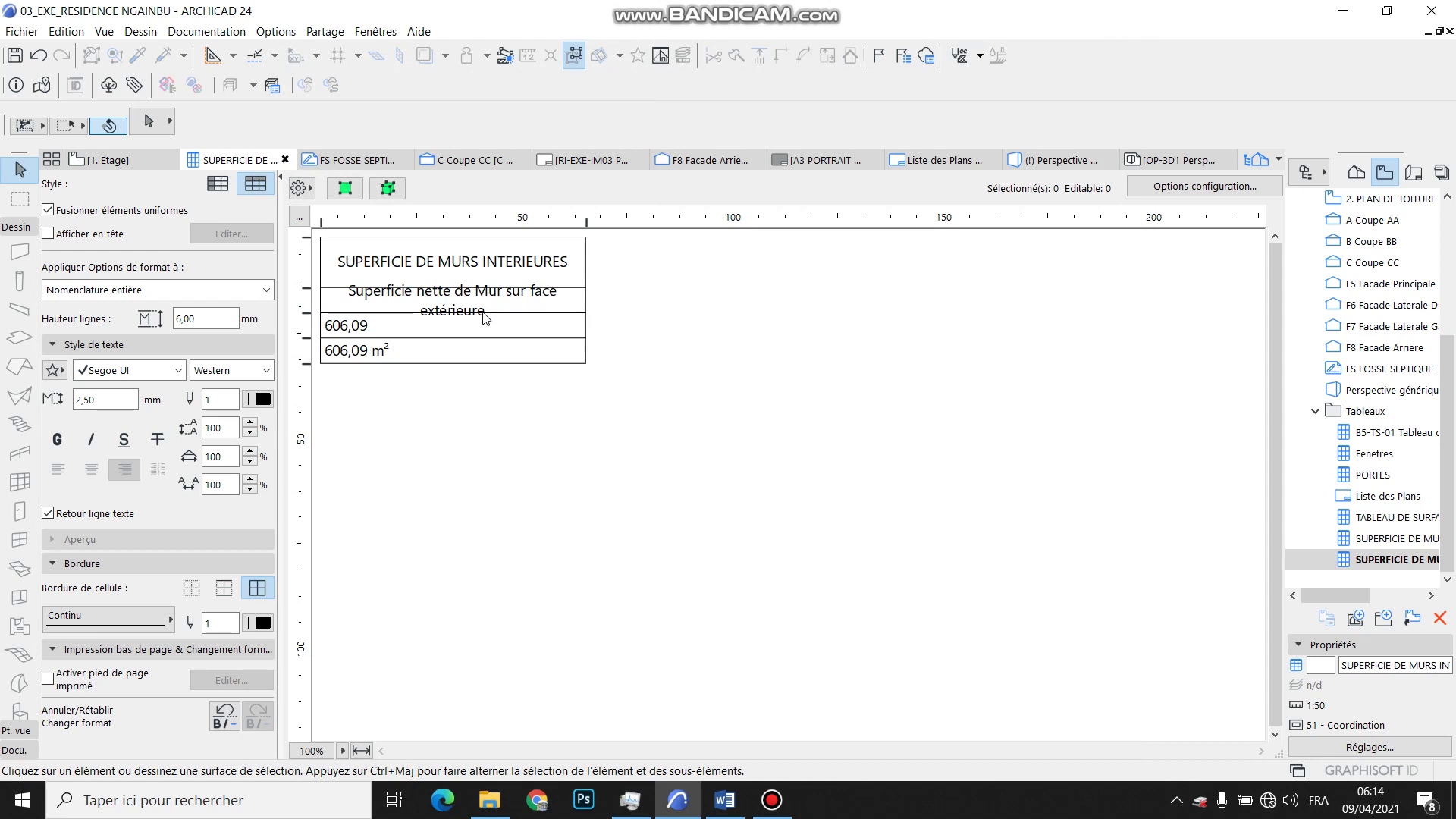
# Select the short vertical interior wall just below axis 5 on the 1. Etage plan and inspect it alone in 3D.
pyautogui.click(135, 162)
pyautogui.scroll(2, 742, 496)
pyautogui.keyDown('shift'); pyautogui.click(596, 552); pyautogui.keyUp('shift')
pyautogui.rightClick(1076, 422)
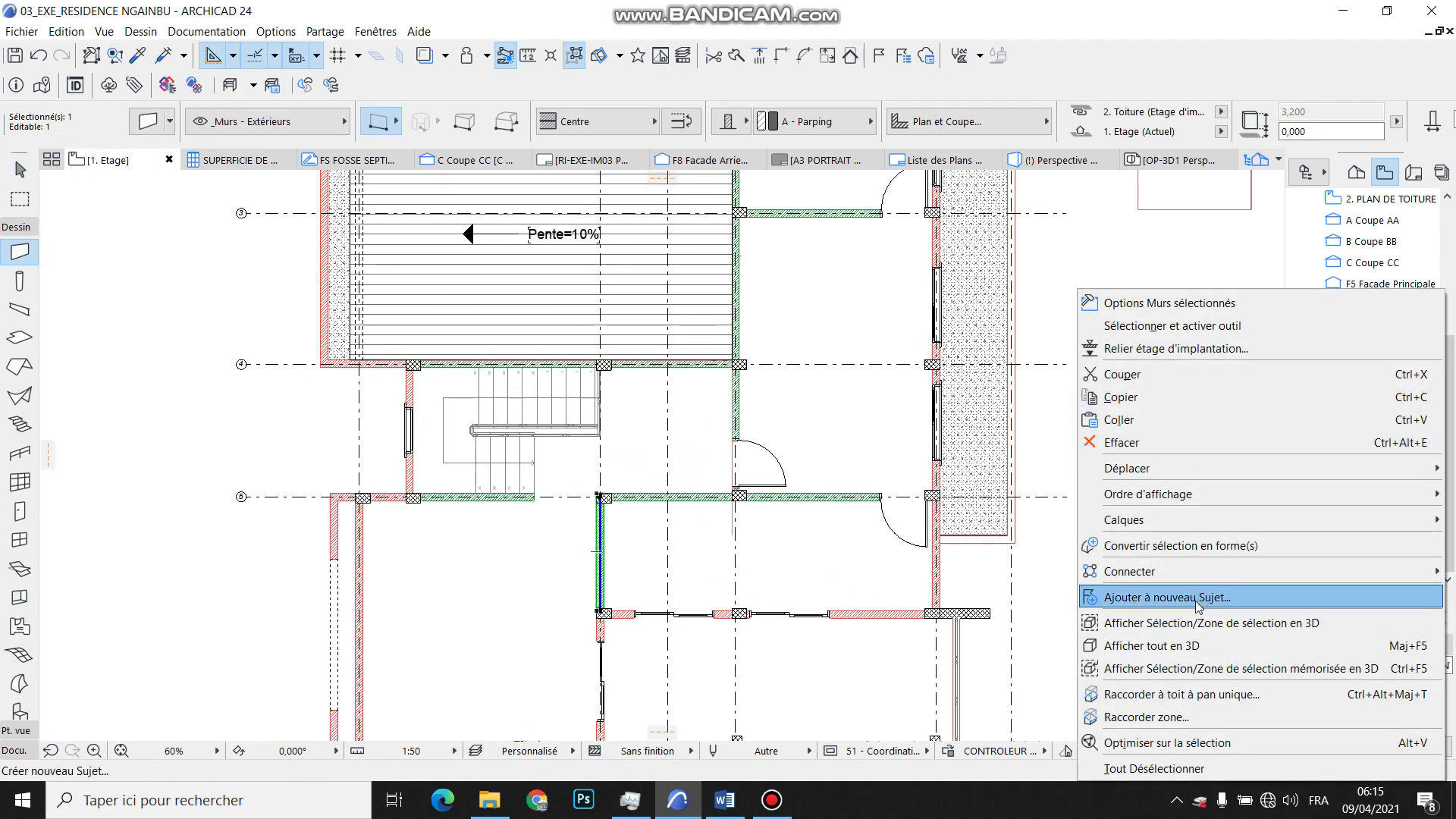
pyautogui.click(1206, 625)
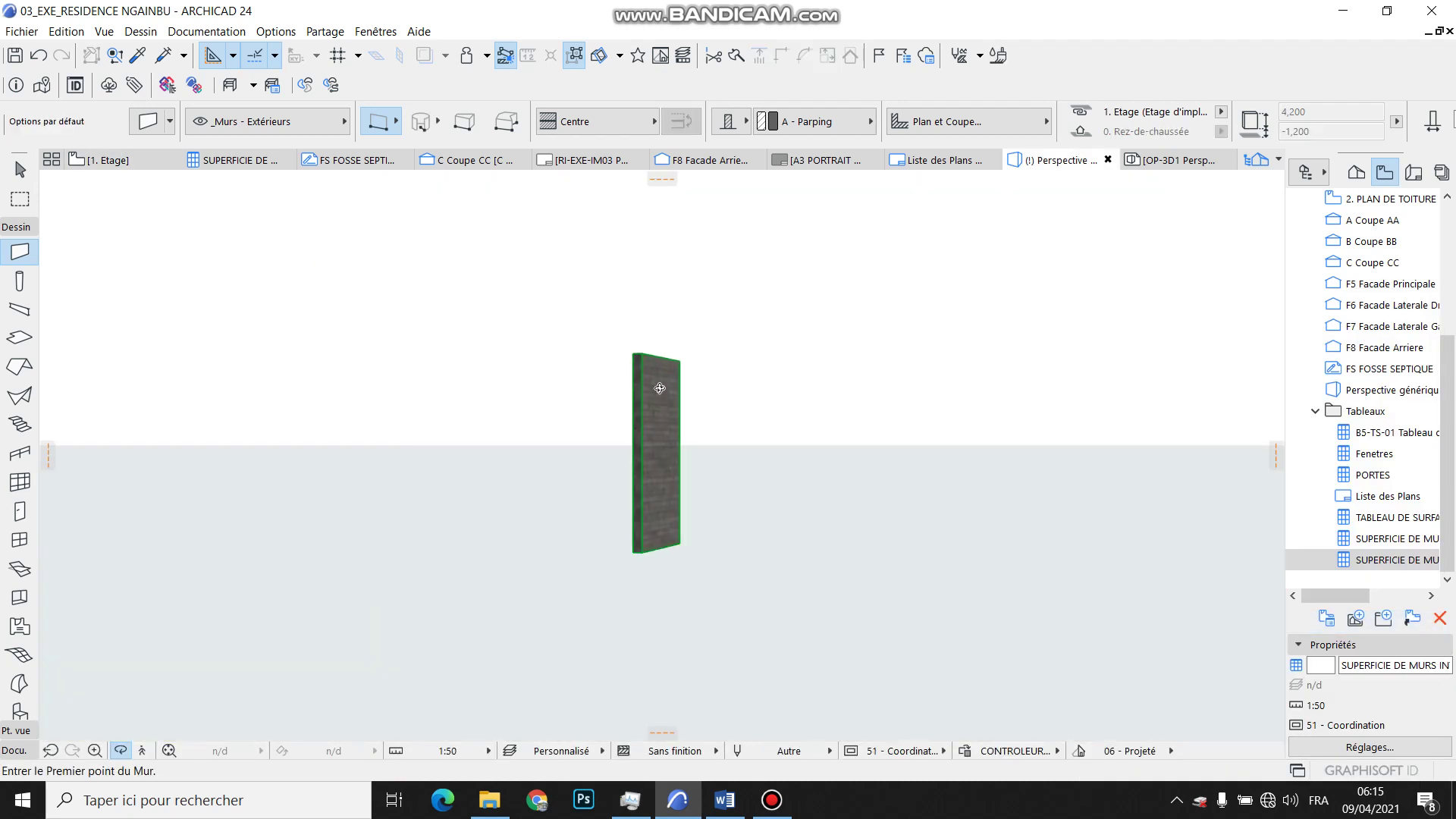
pyautogui.keyDown('shift'); pyautogui.moveTo(660, 389); pyautogui.dragTo(960, 440, button='middle'); pyautogui.keyUp('shift')
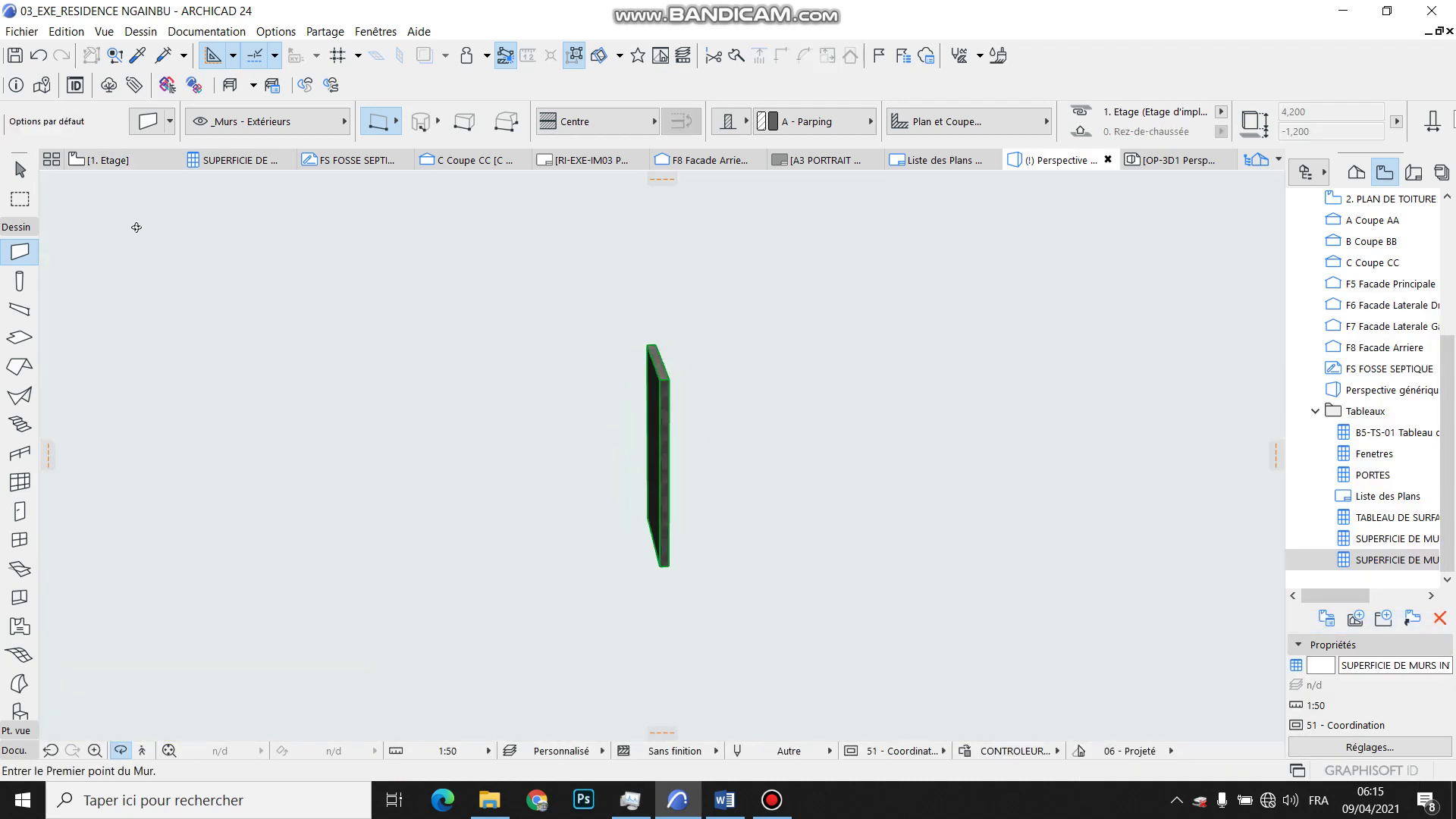
# Return to the 1. Etage floor plan and examine the interior and exterior walls around the selected wall.
pyautogui.click(134, 161)
pyautogui.scroll(-4, 681, 339)
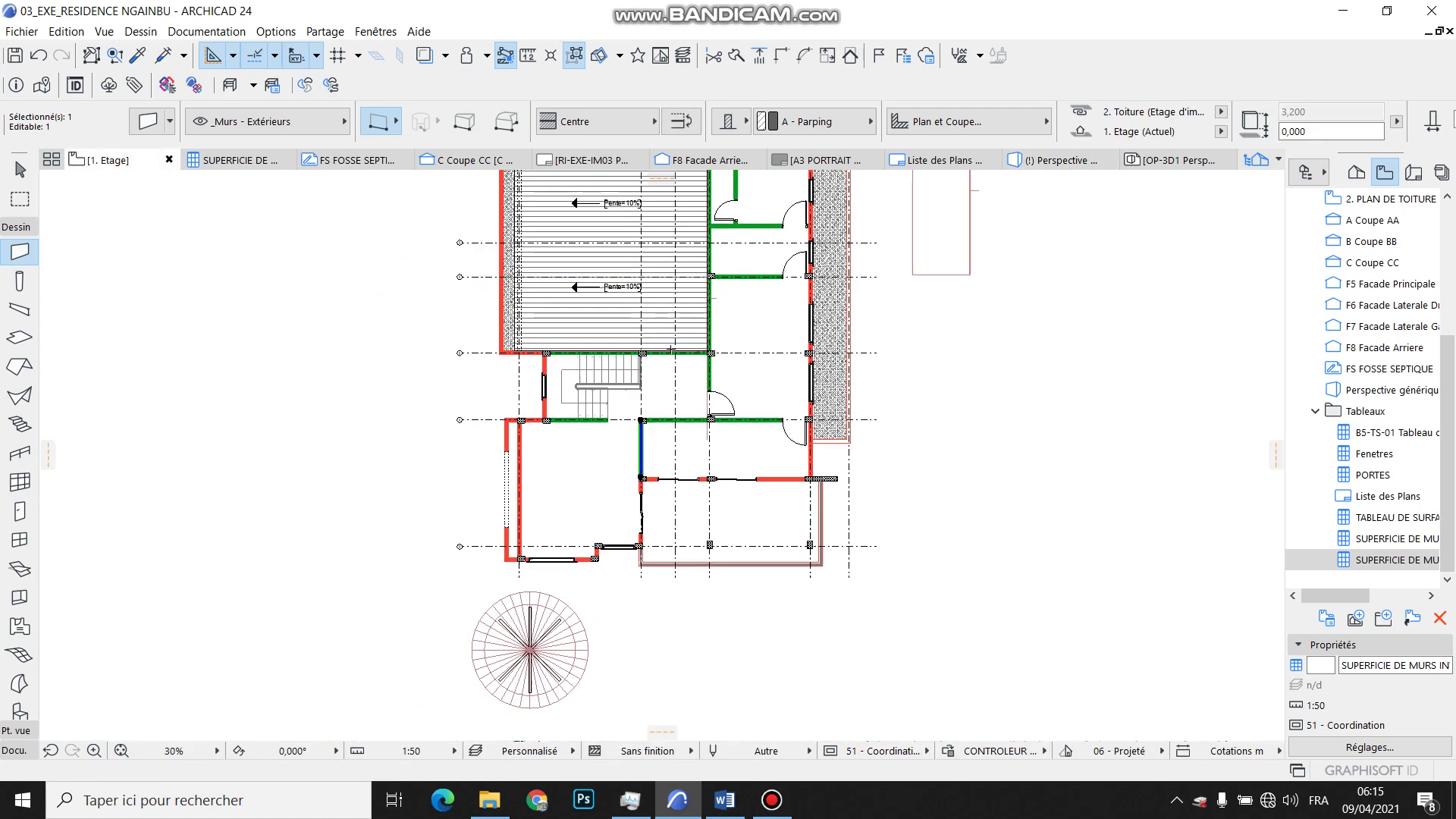
pyautogui.scroll(3, 784, 455)
pyautogui.moveTo(721, 451); pyautogui.dragTo(754, 523, button='middle')
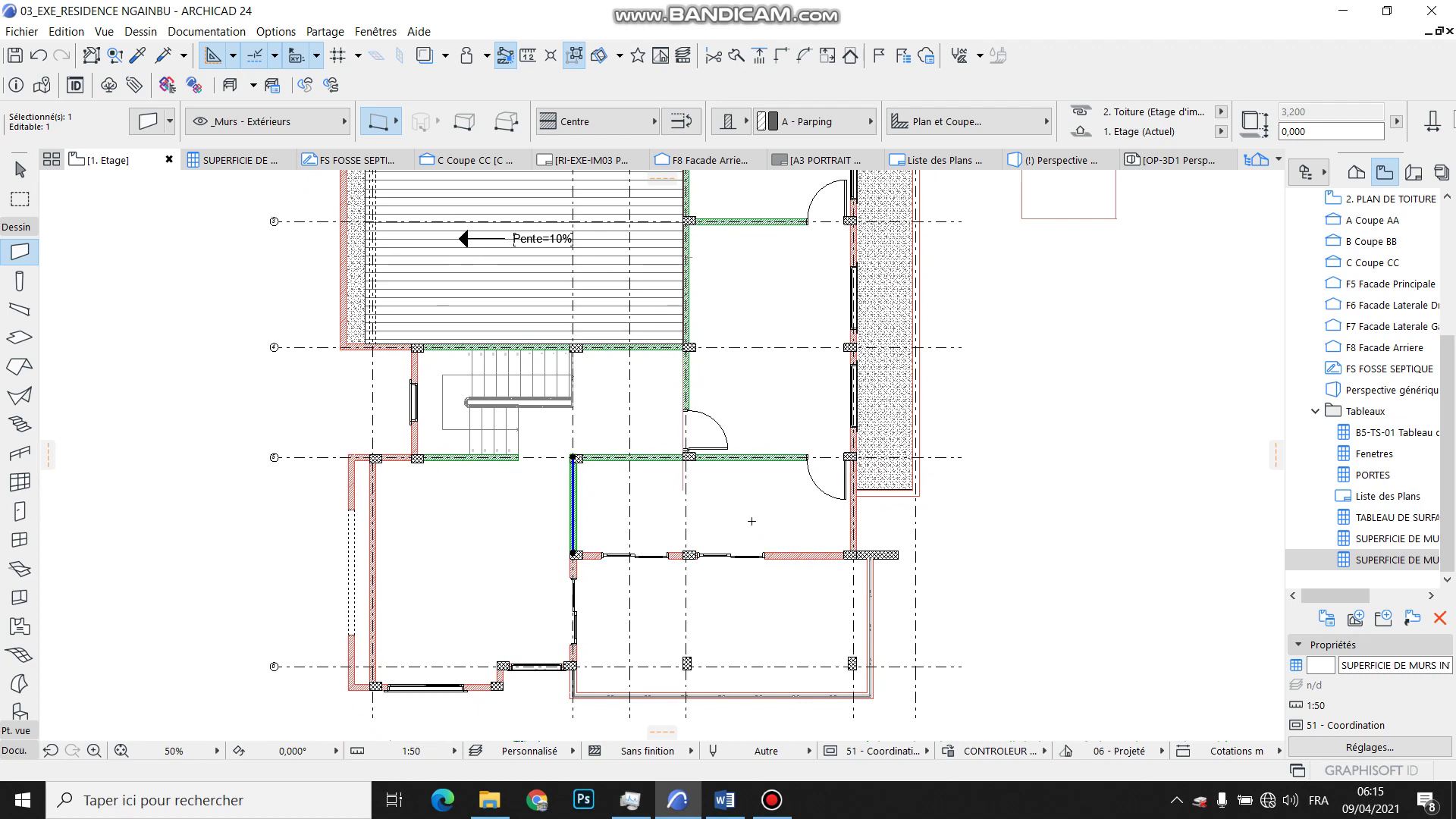